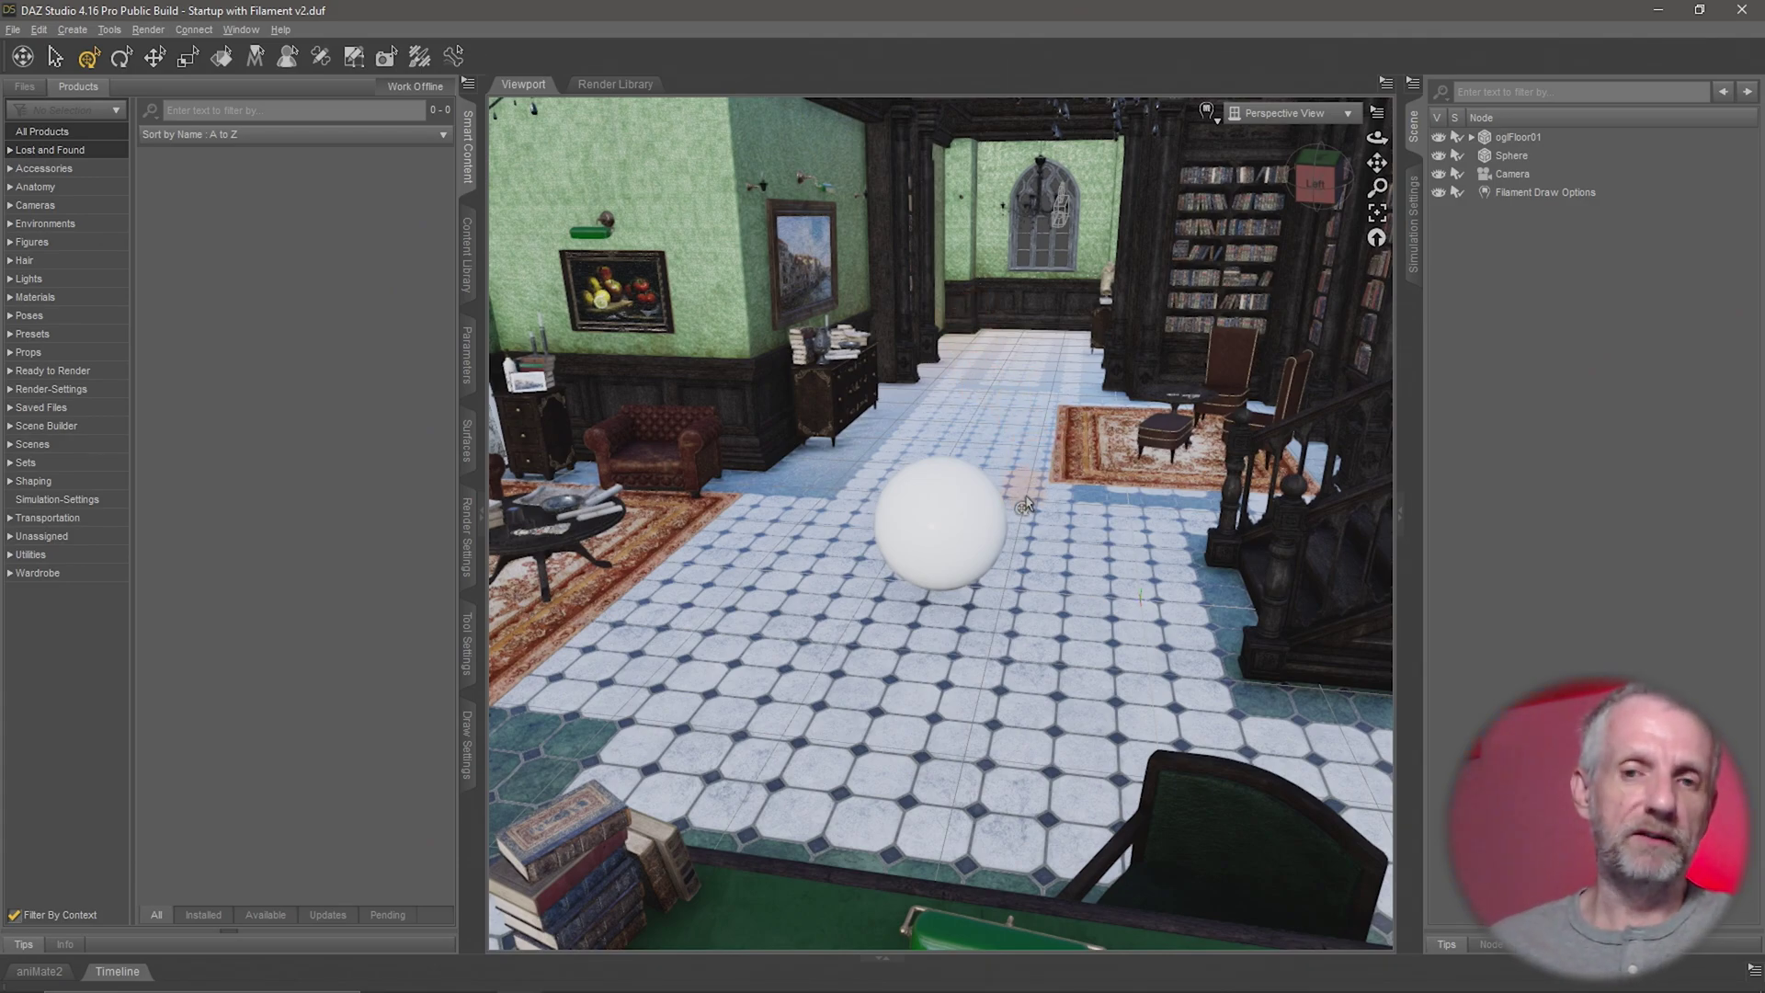
- Orbit the camera downward for a higher view of the white sphere and tiled floor
alt+drag(1103, 517, 1093, 494)
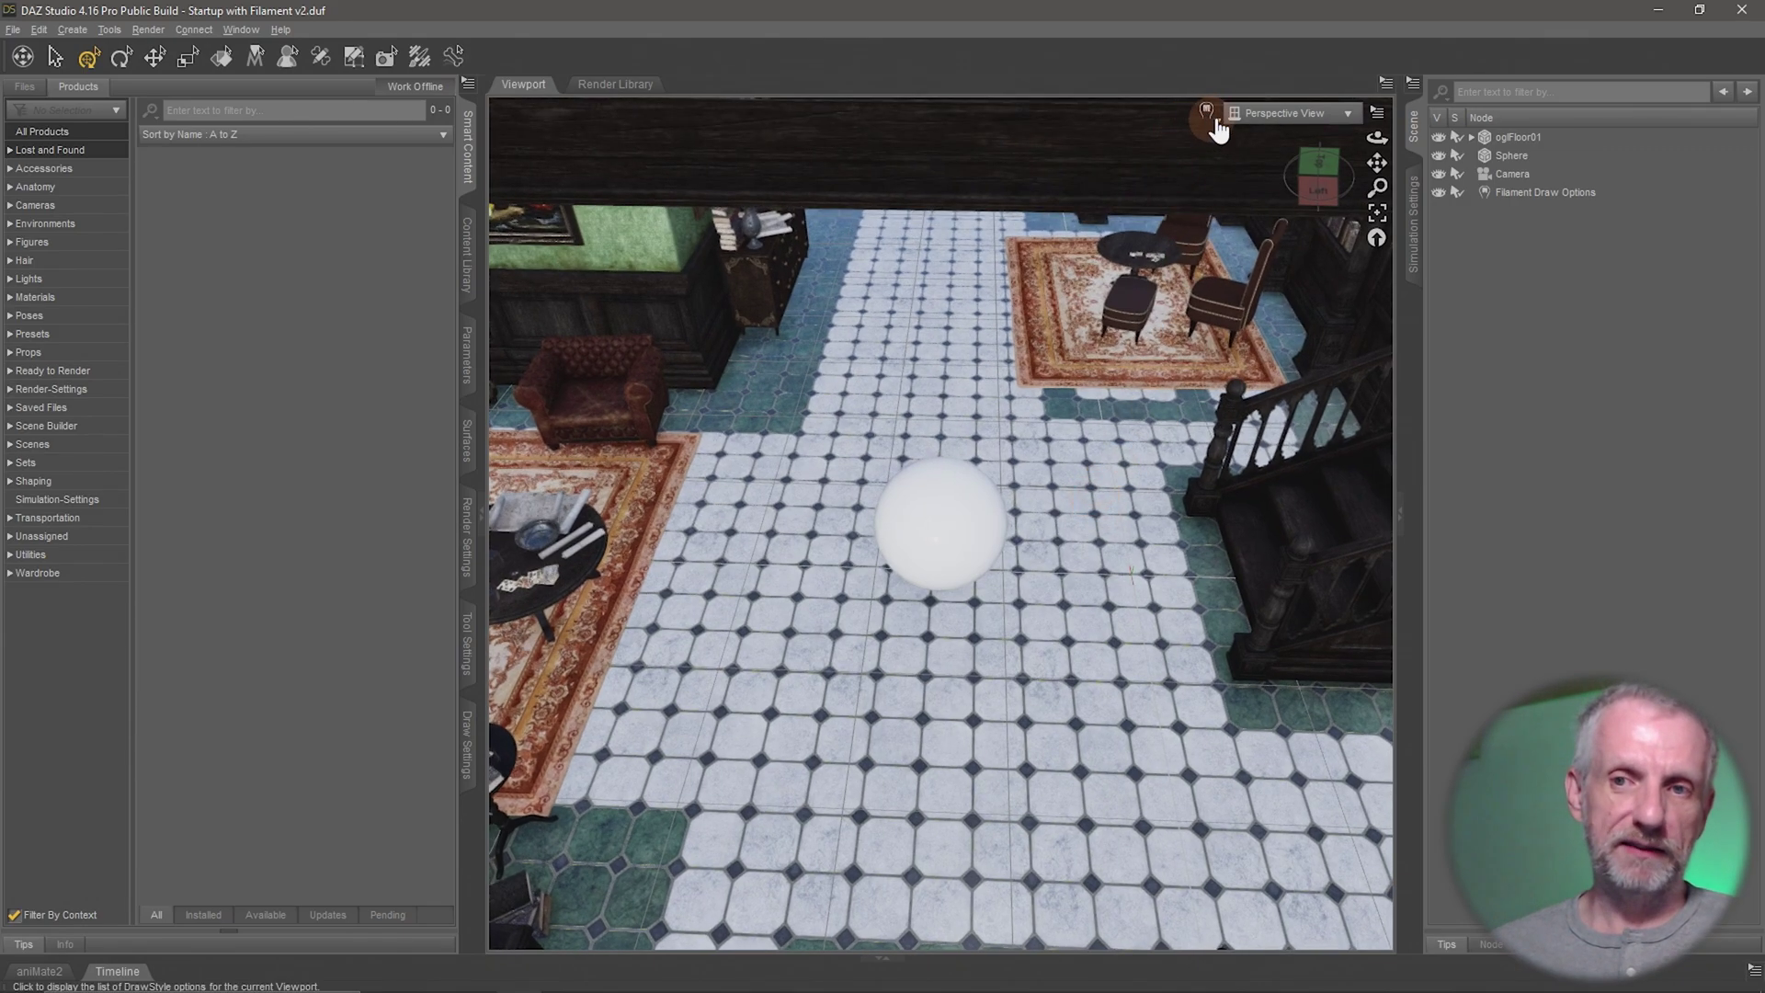
- Open the viewport's preset views list and then its draw-style list
click(1298, 113)
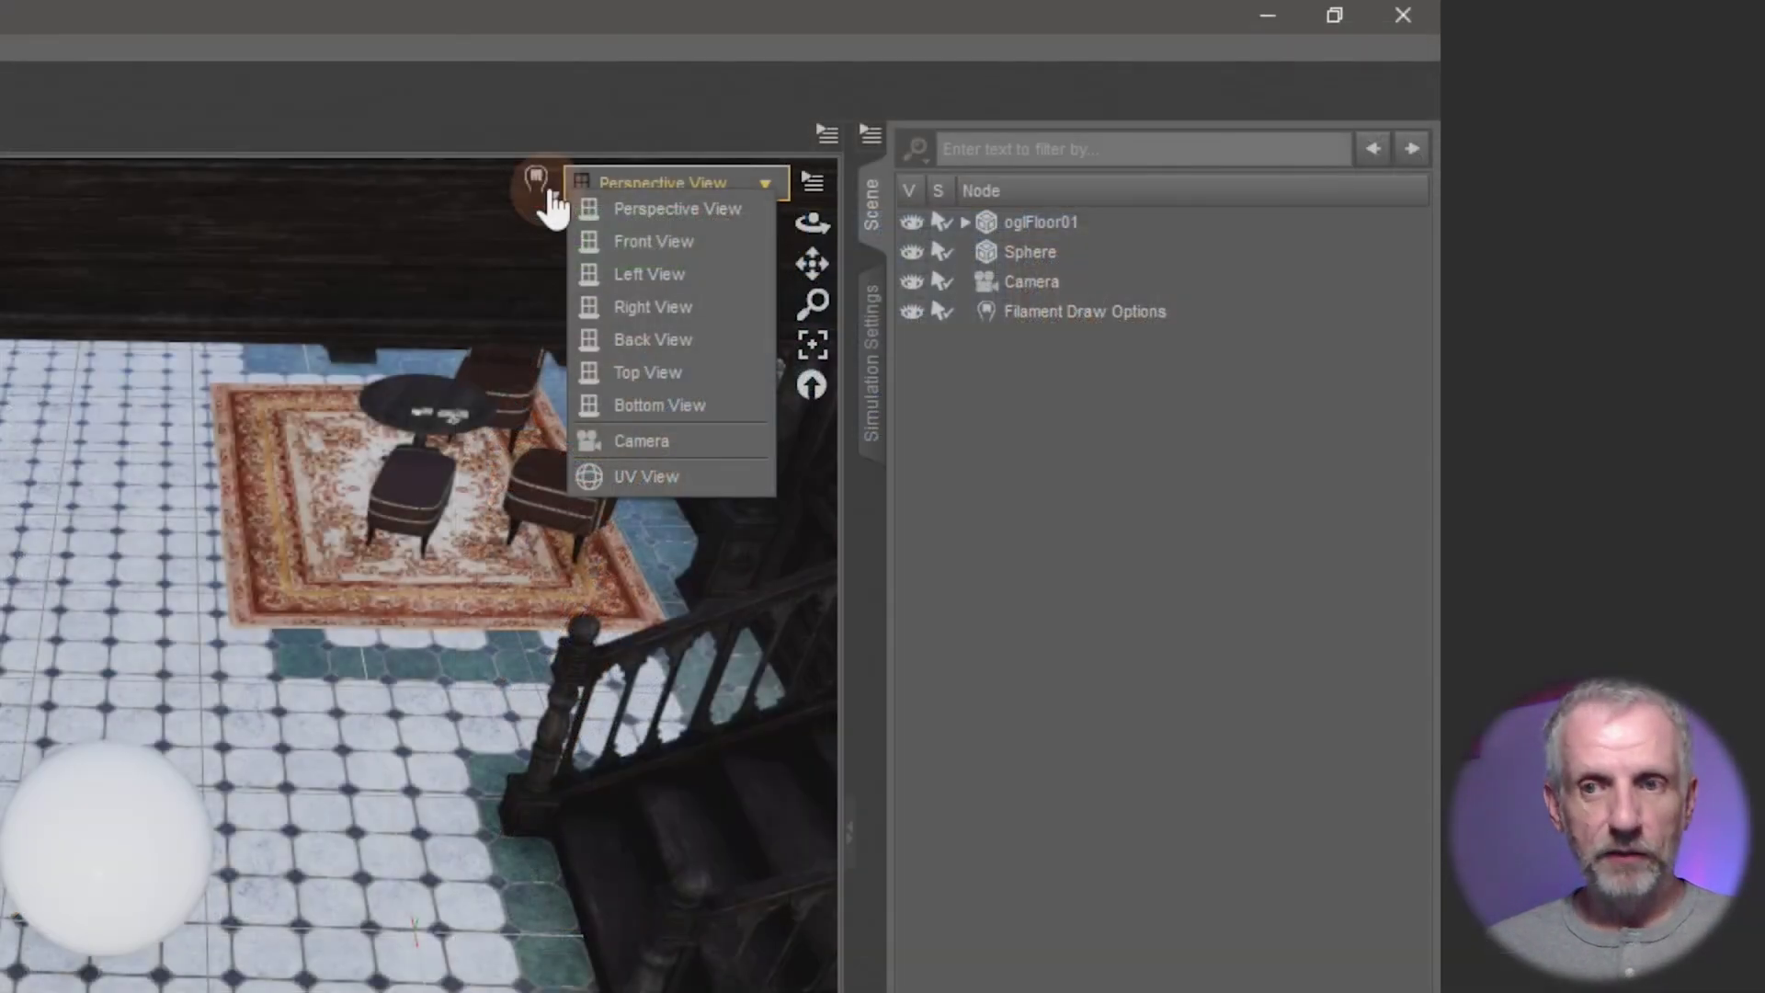
click(548, 189)
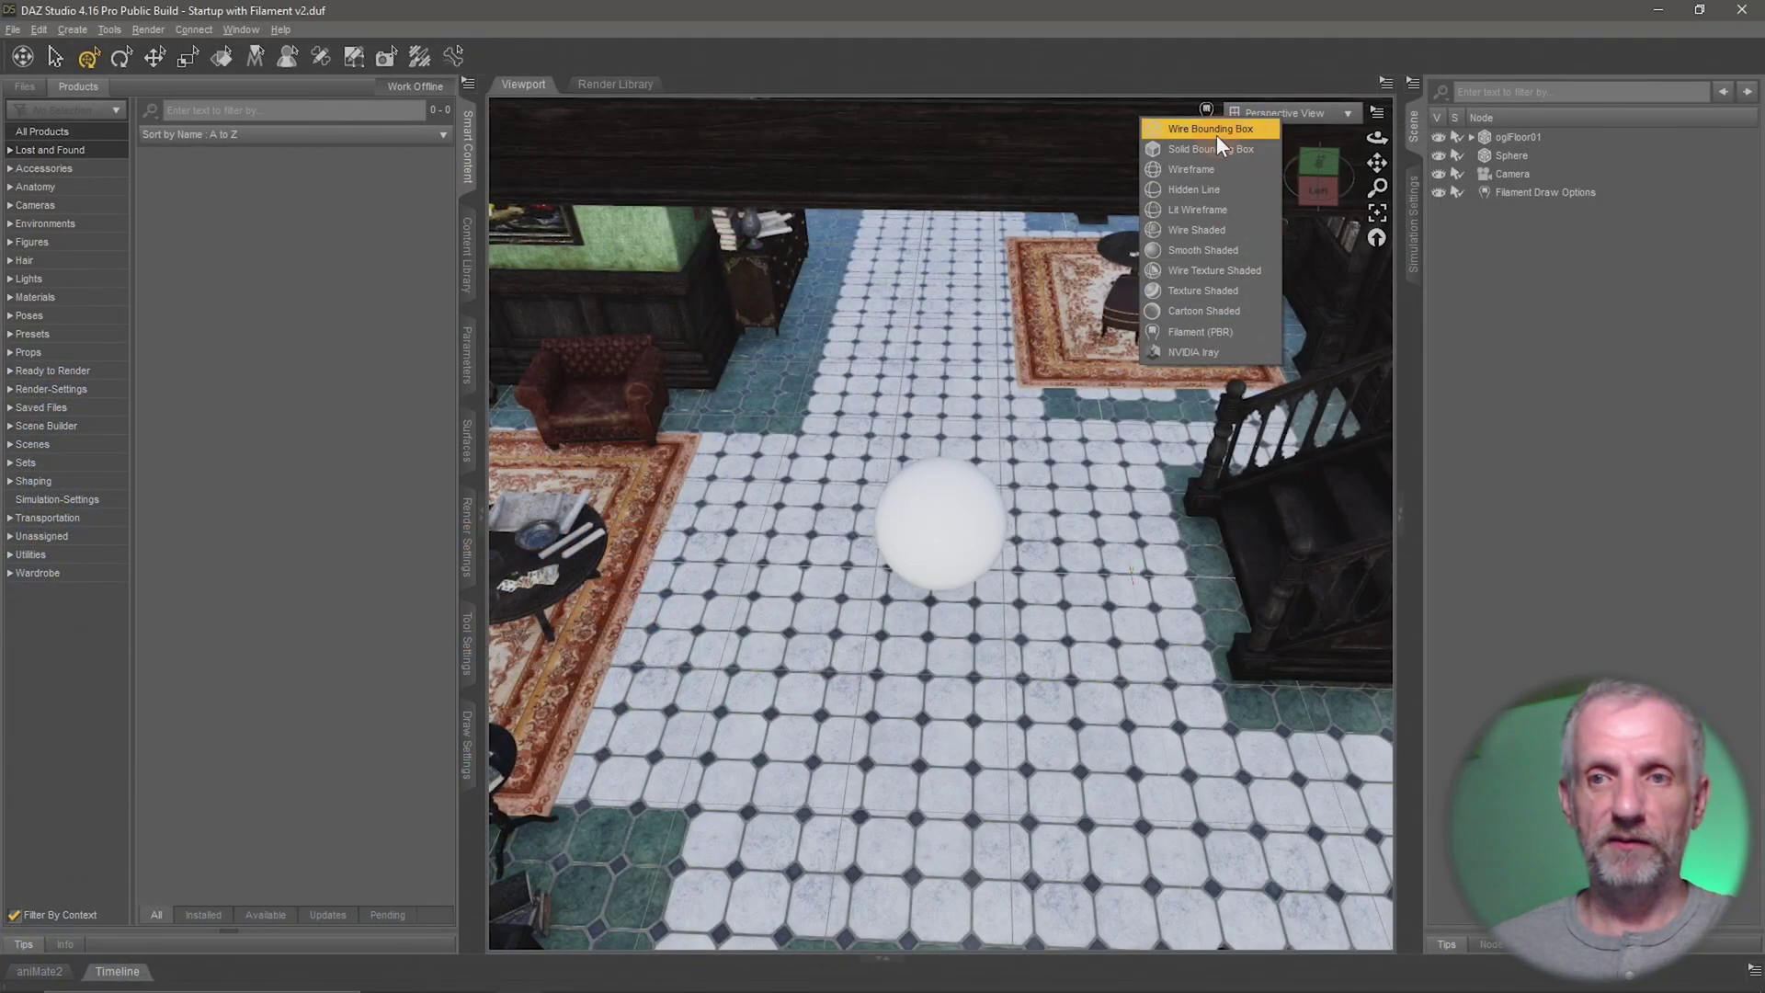
- Switch the viewport draw style to Wire Bounding Box
click(1241, 128)
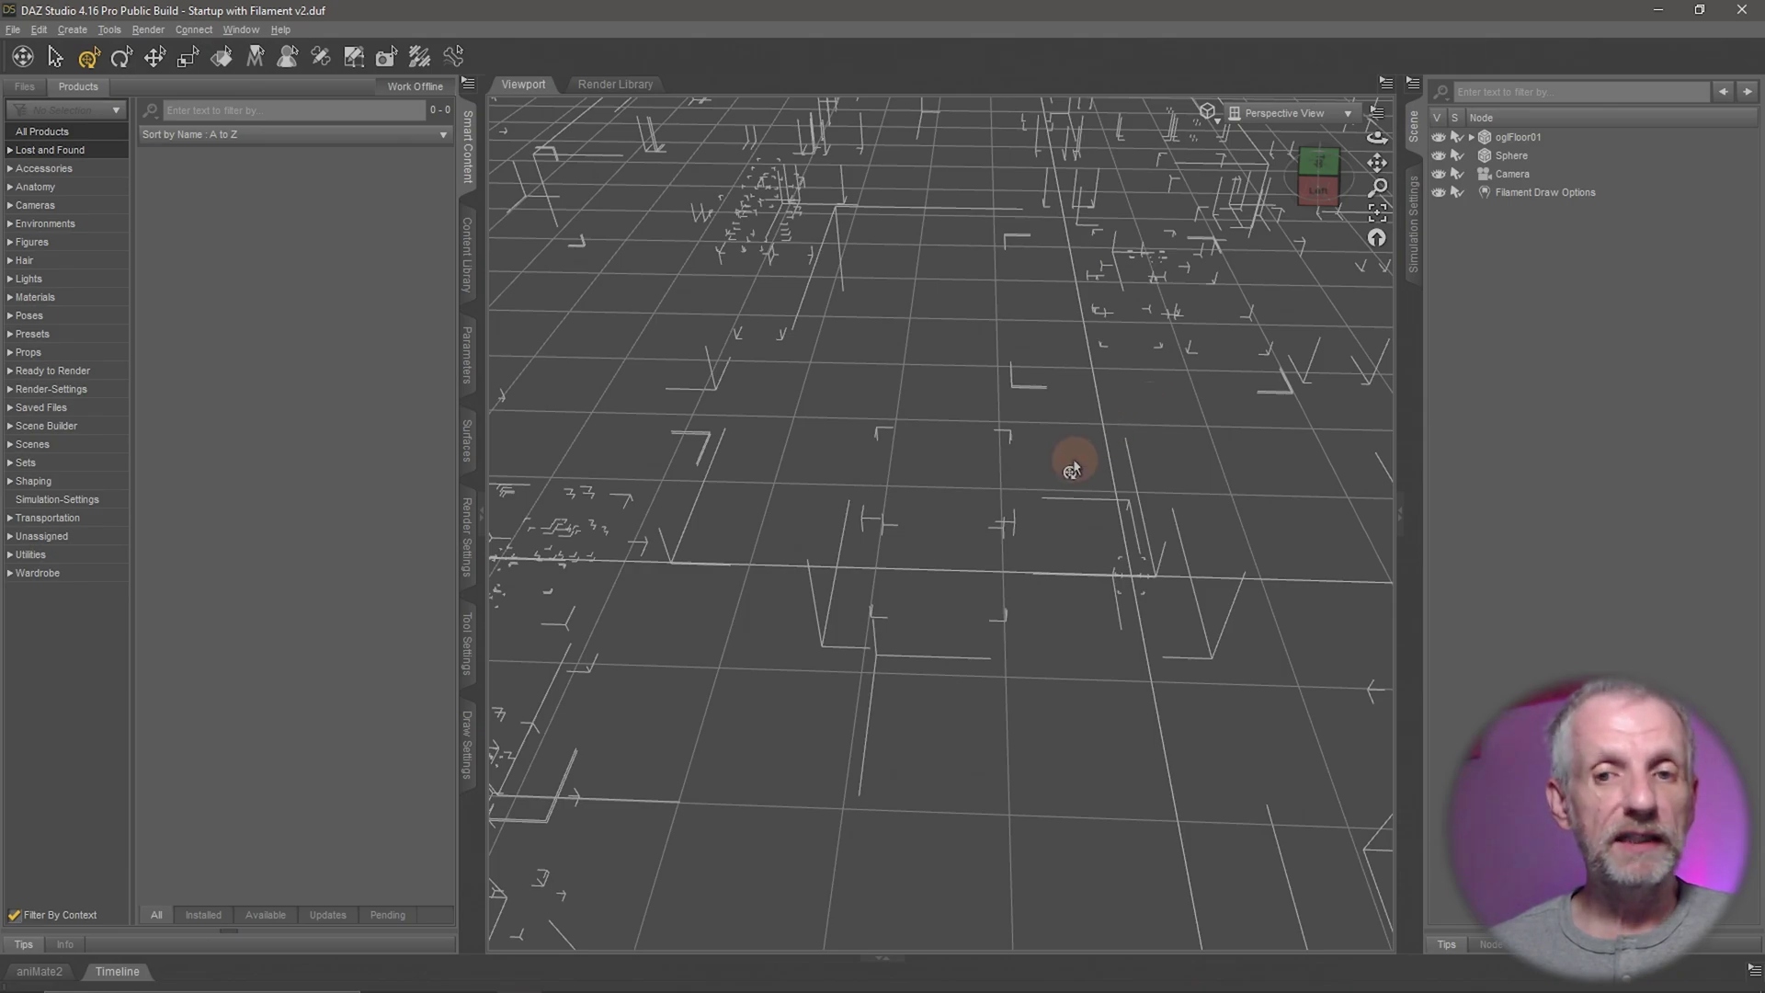
click(1210, 112)
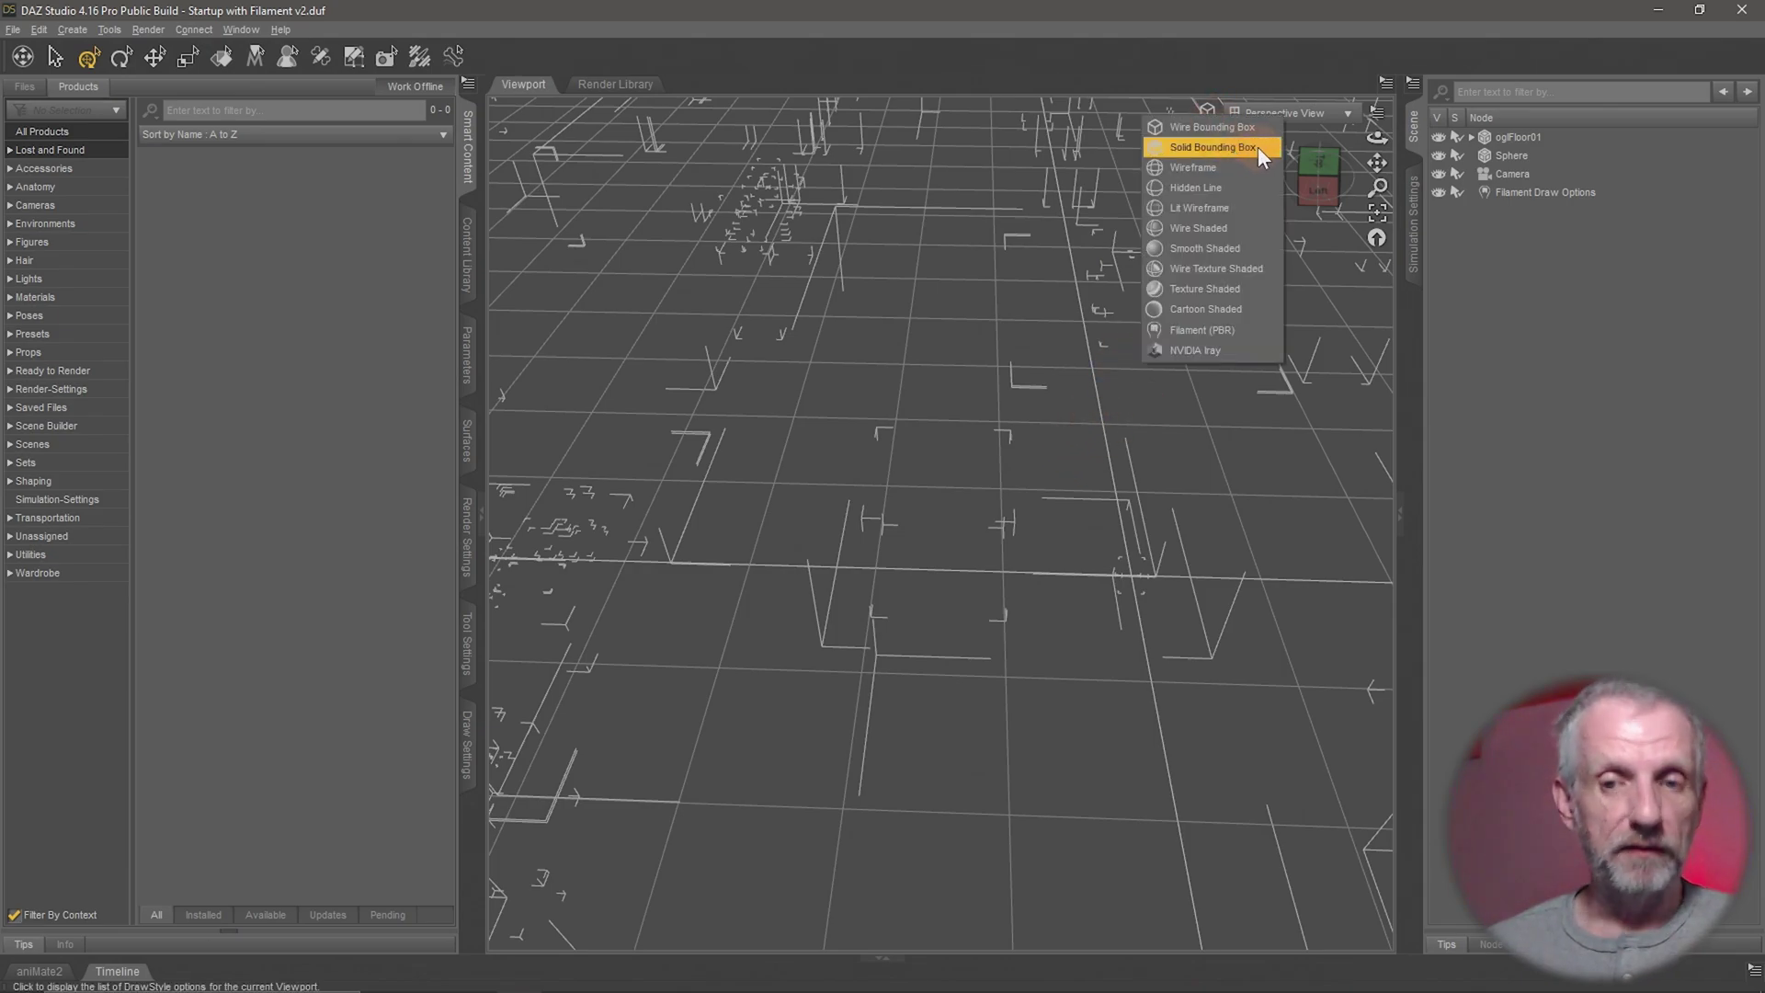
- Switch to Solid Bounding Box and orbit around the selected Sphere
click(1258, 146)
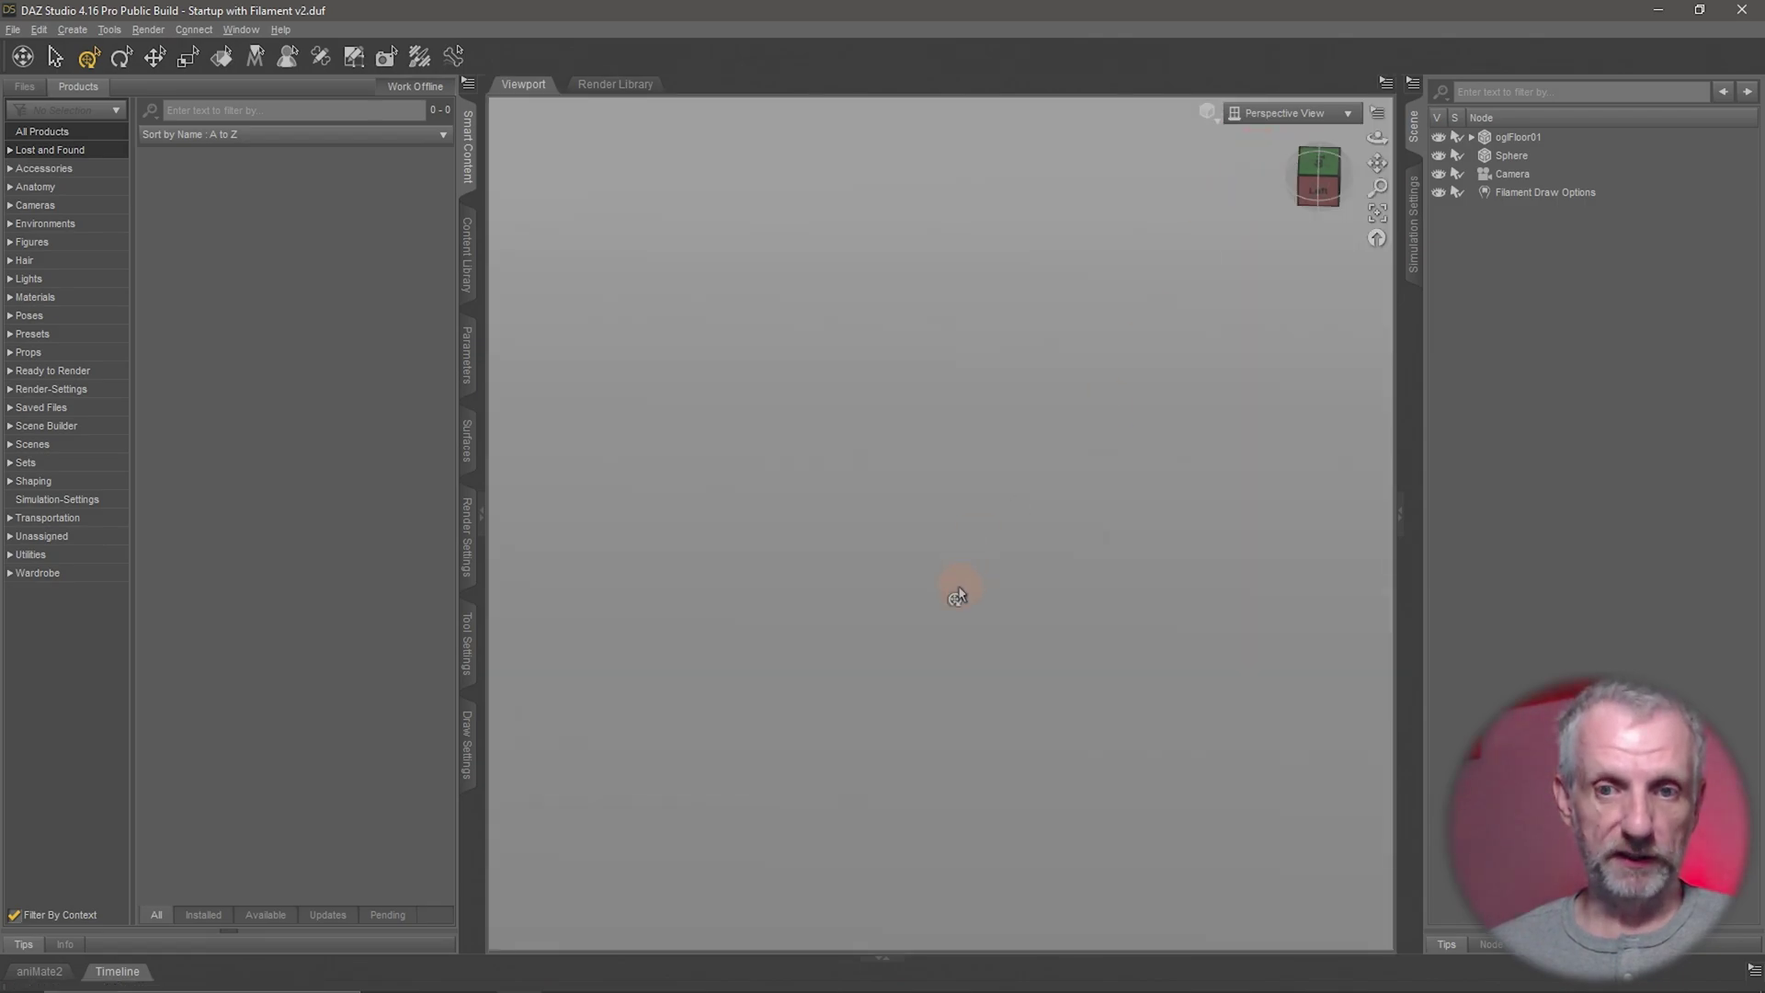
click(1521, 151)
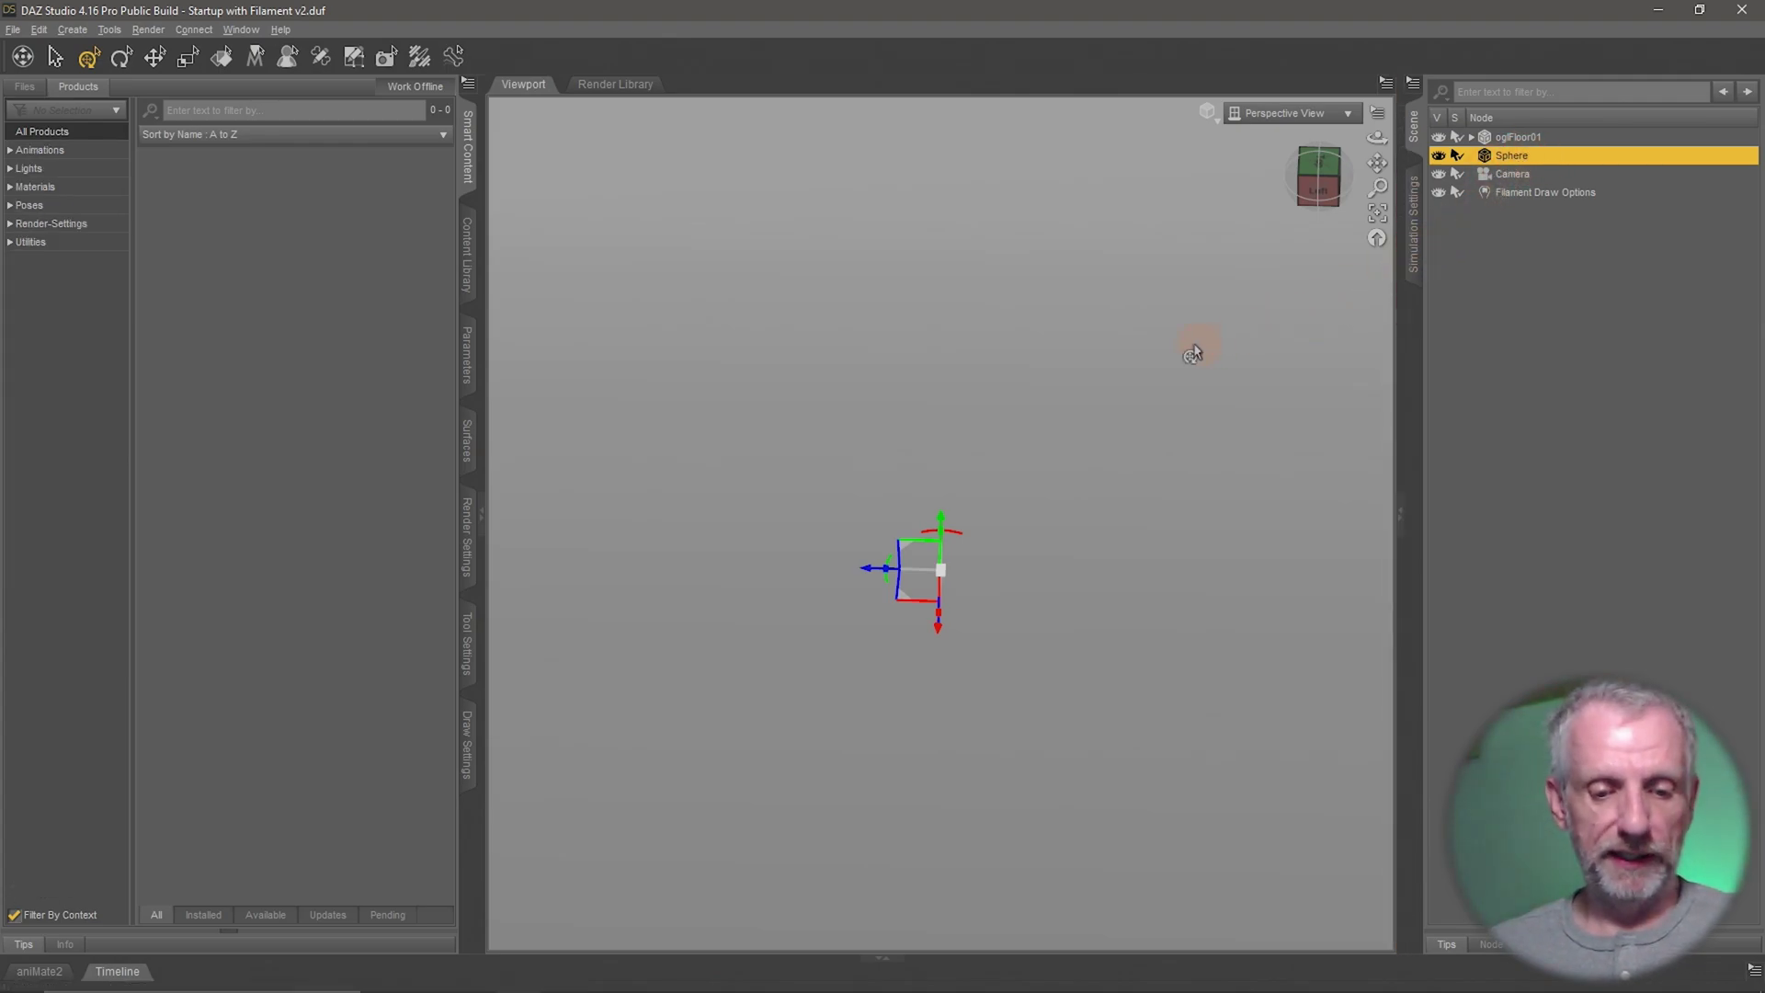
drag(1193, 346, 1053, 453)
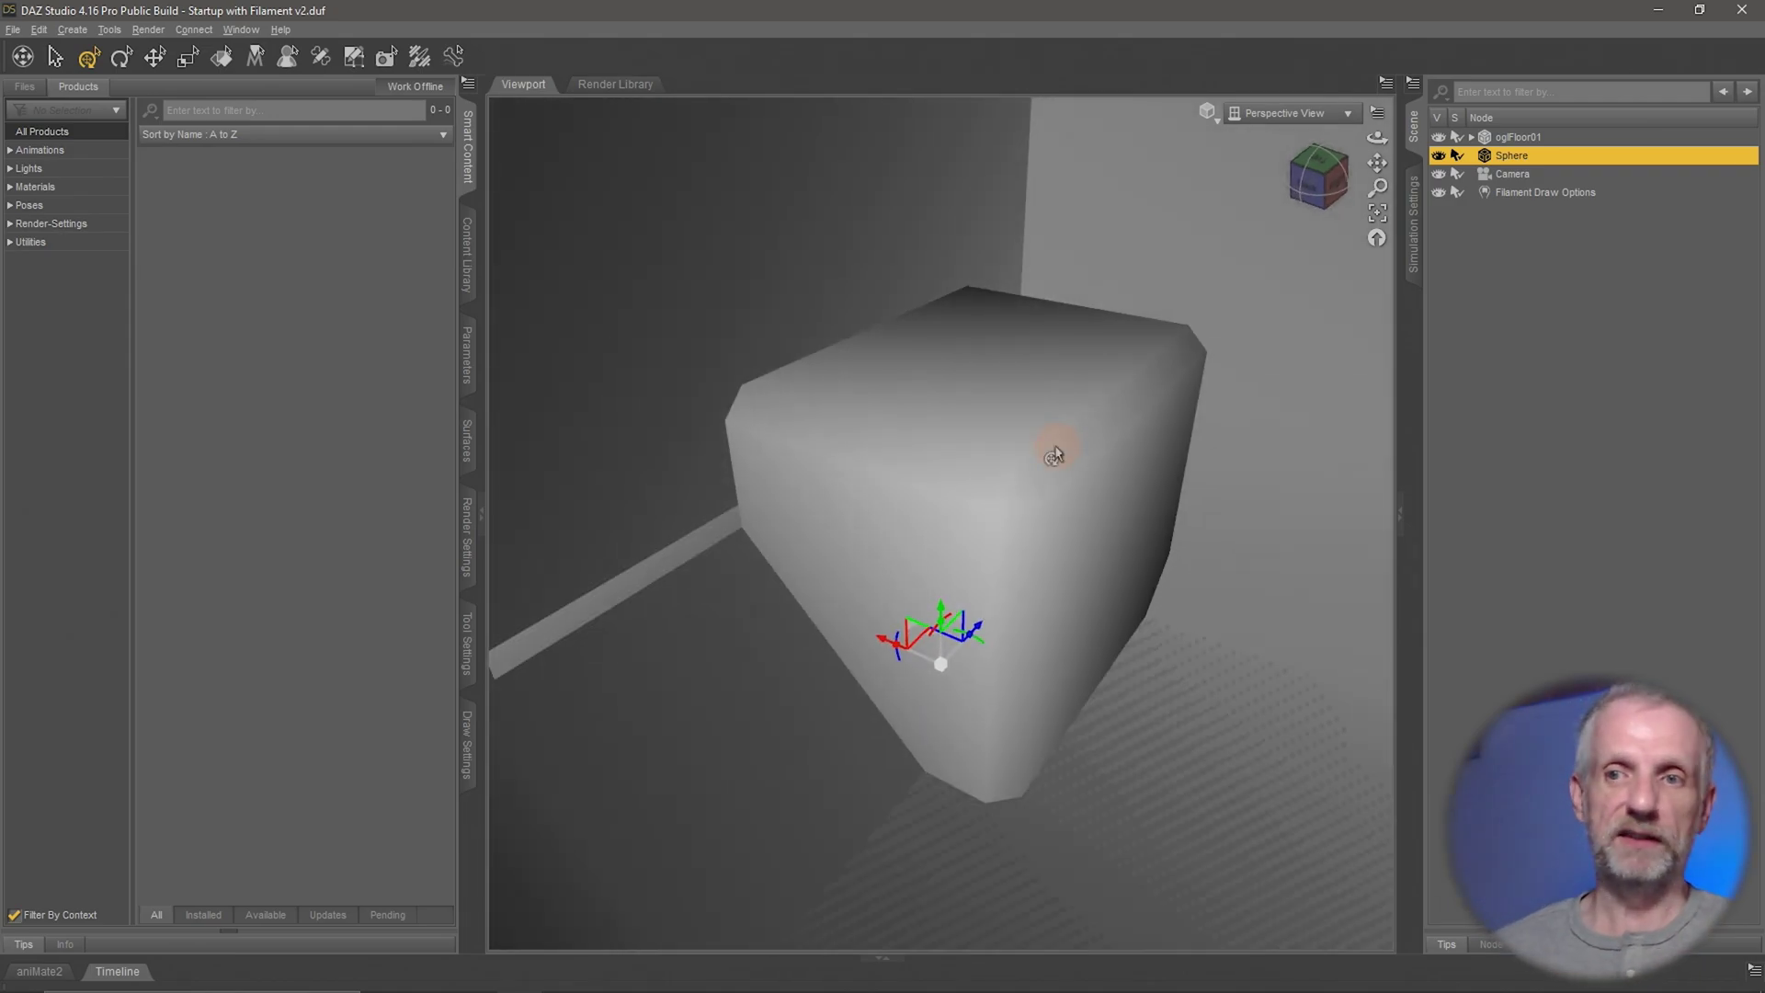
- Select ogFloor01, frame the whole room with Ctrl+F, and orbit around it
click(1526, 137)
key(ctrl+f)
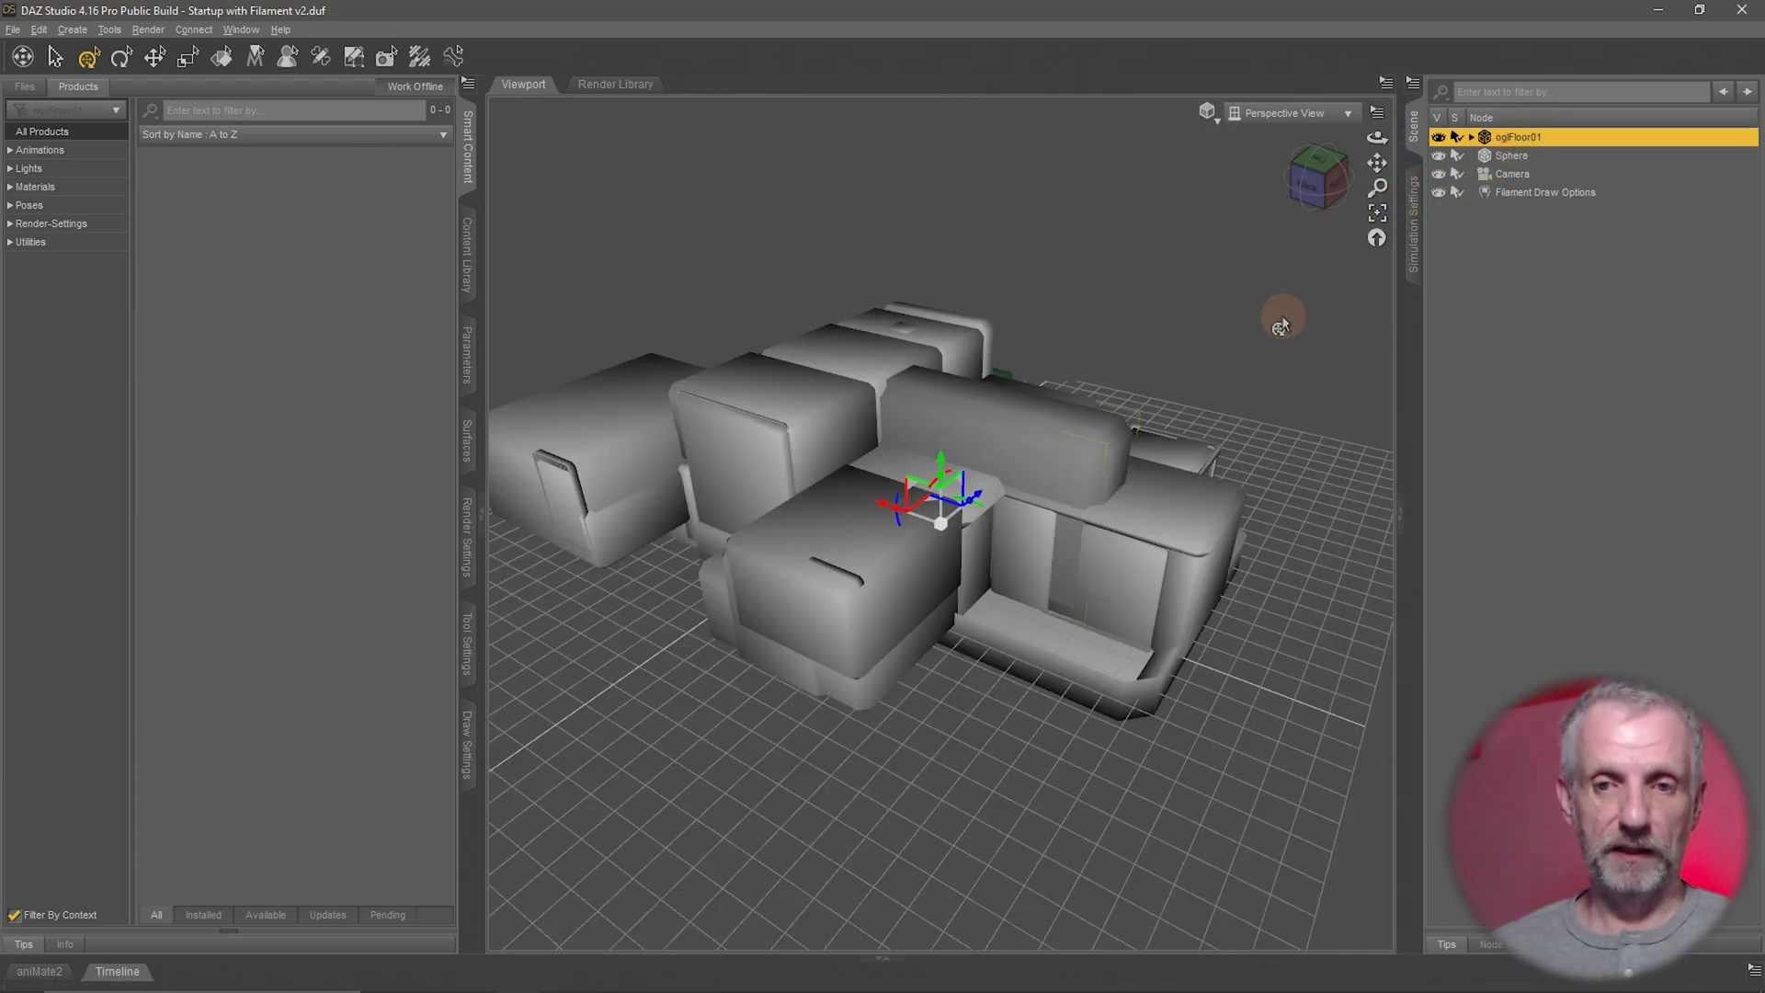
drag(1105, 465, 1090, 459)
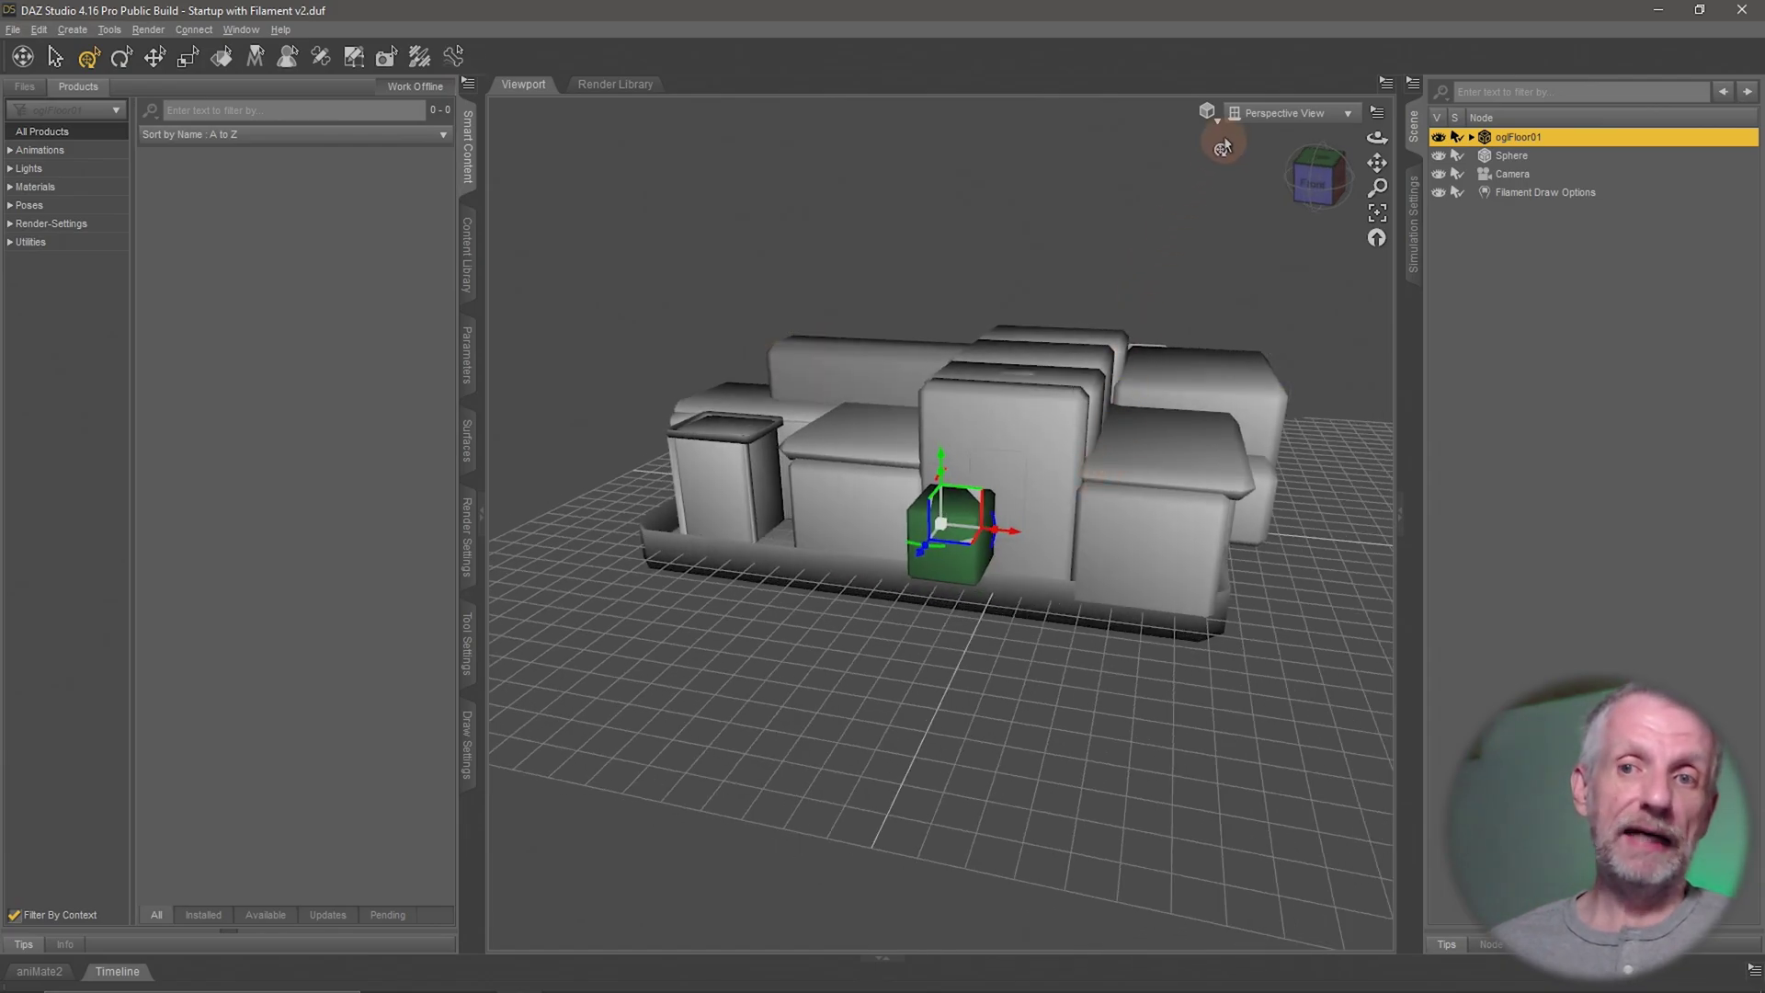
- Switch back to Wire Bounding Box and orbit around the ogFloor01 floor scene
click(1210, 112)
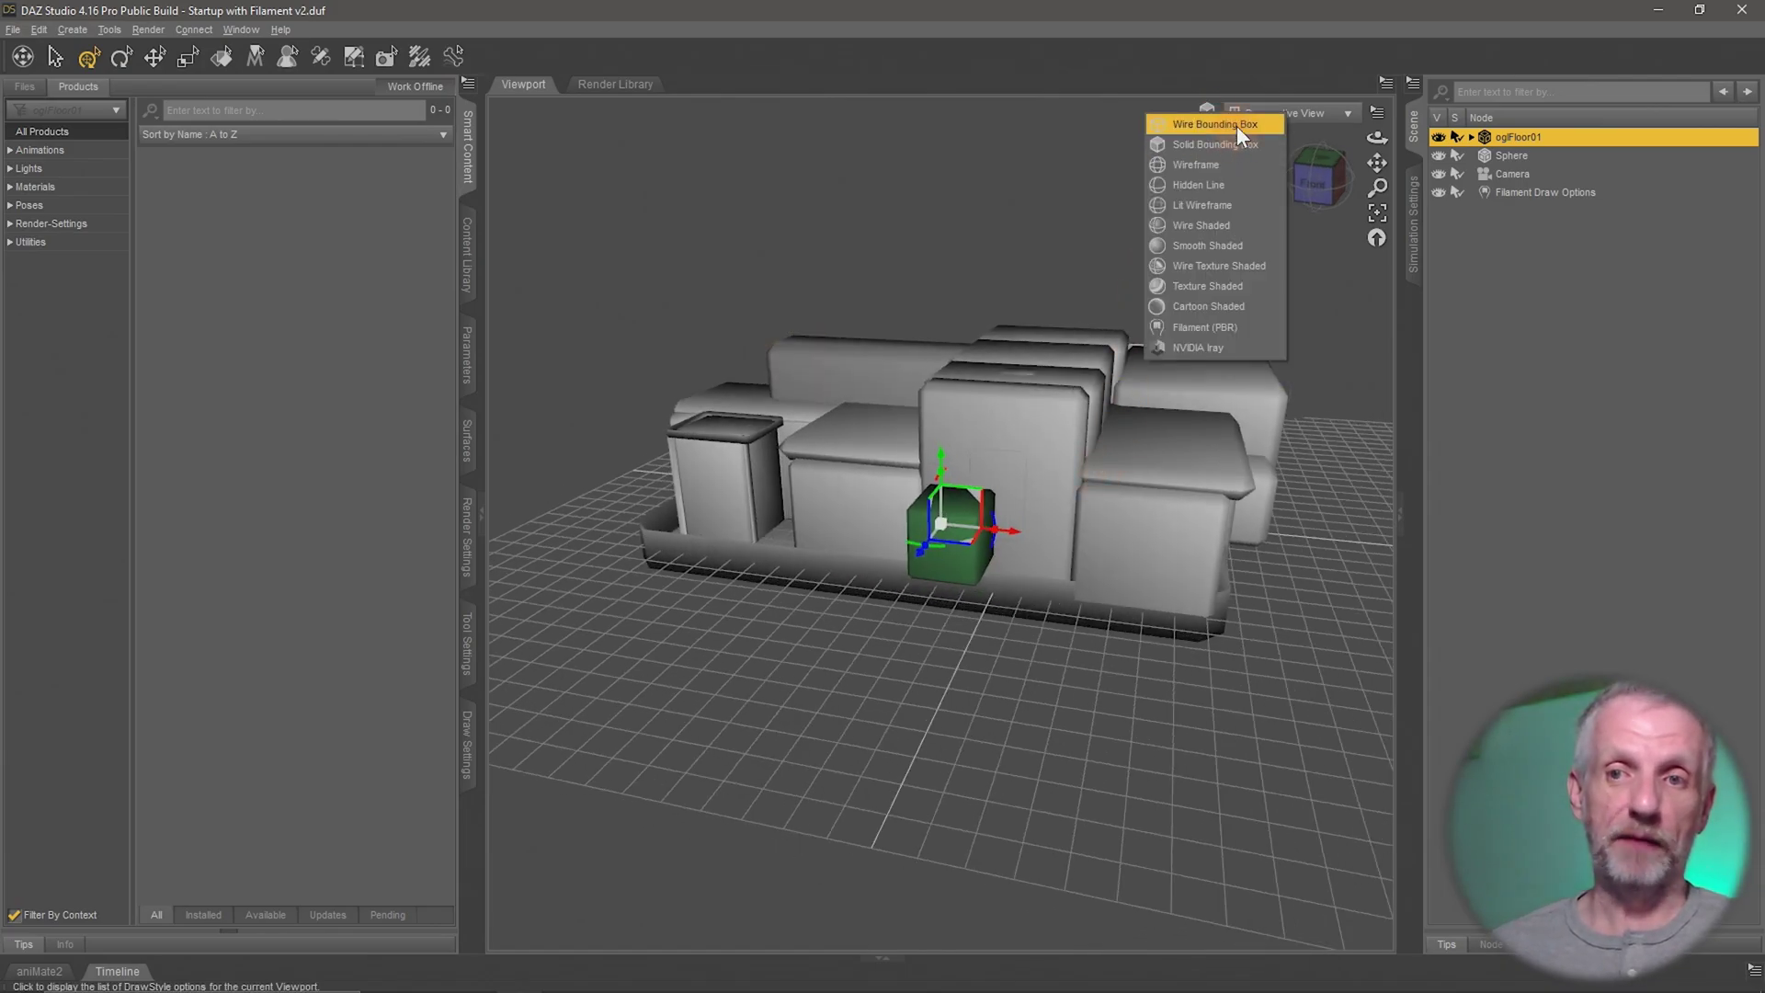
click(1238, 125)
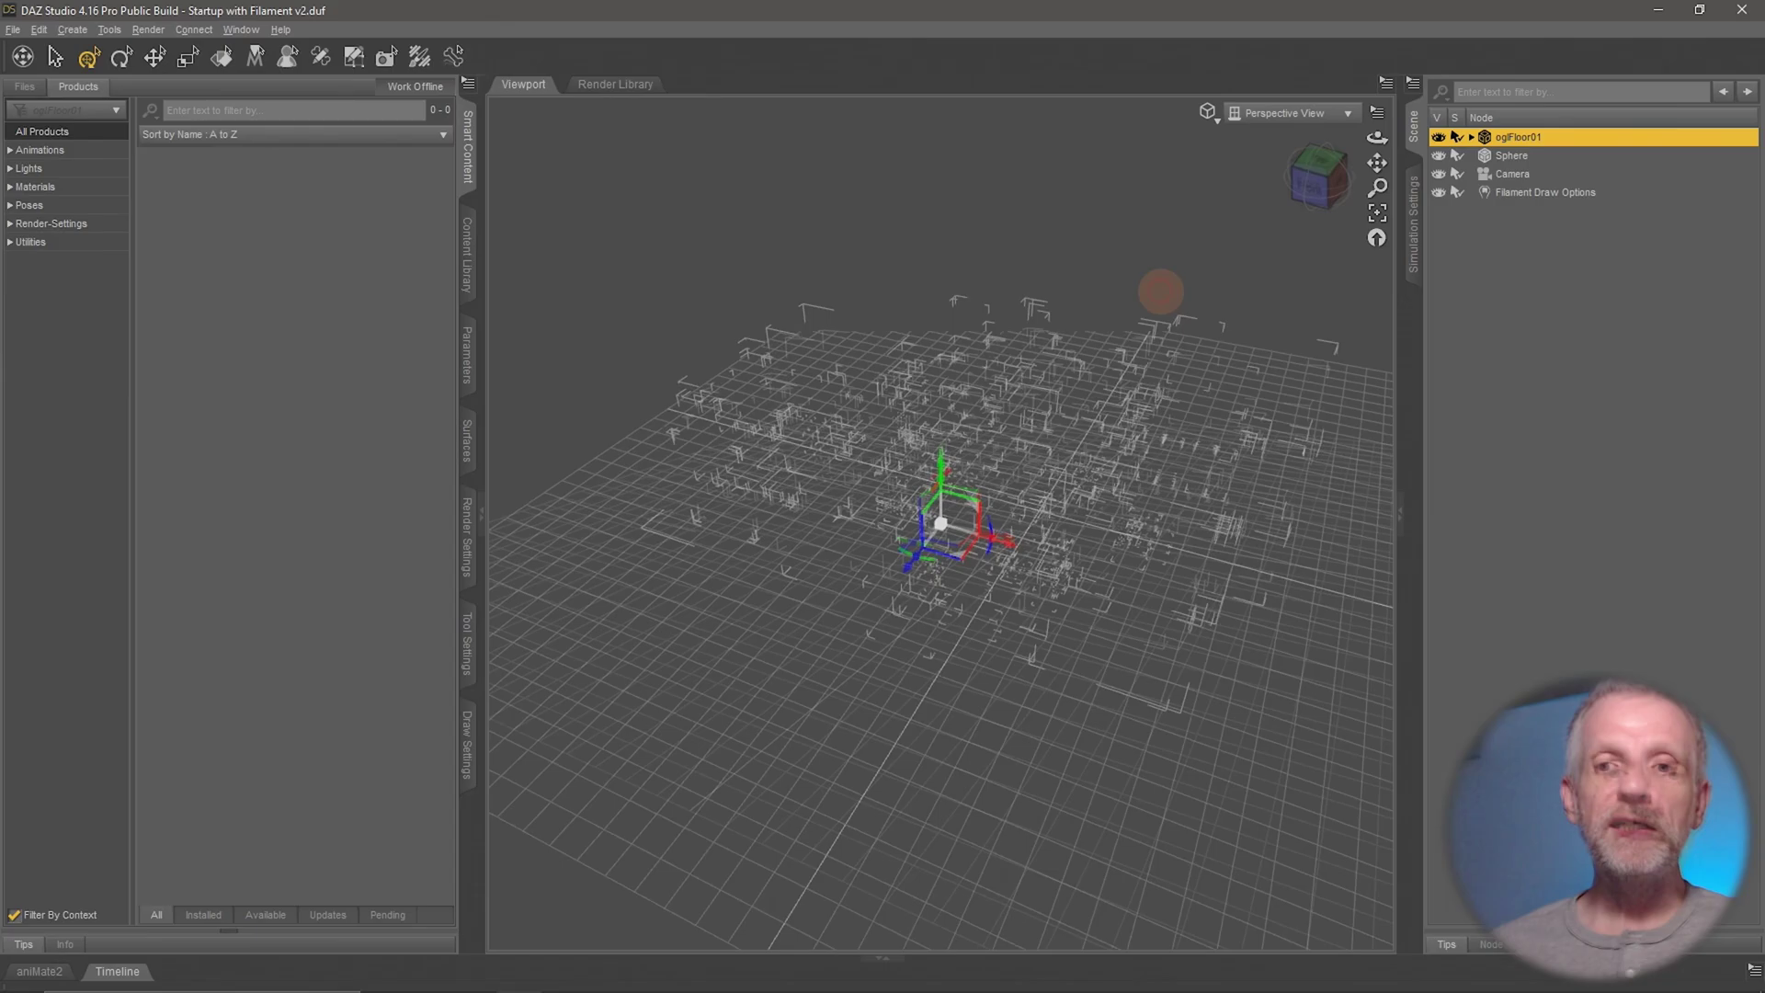
drag(1091, 460, 1117, 495)
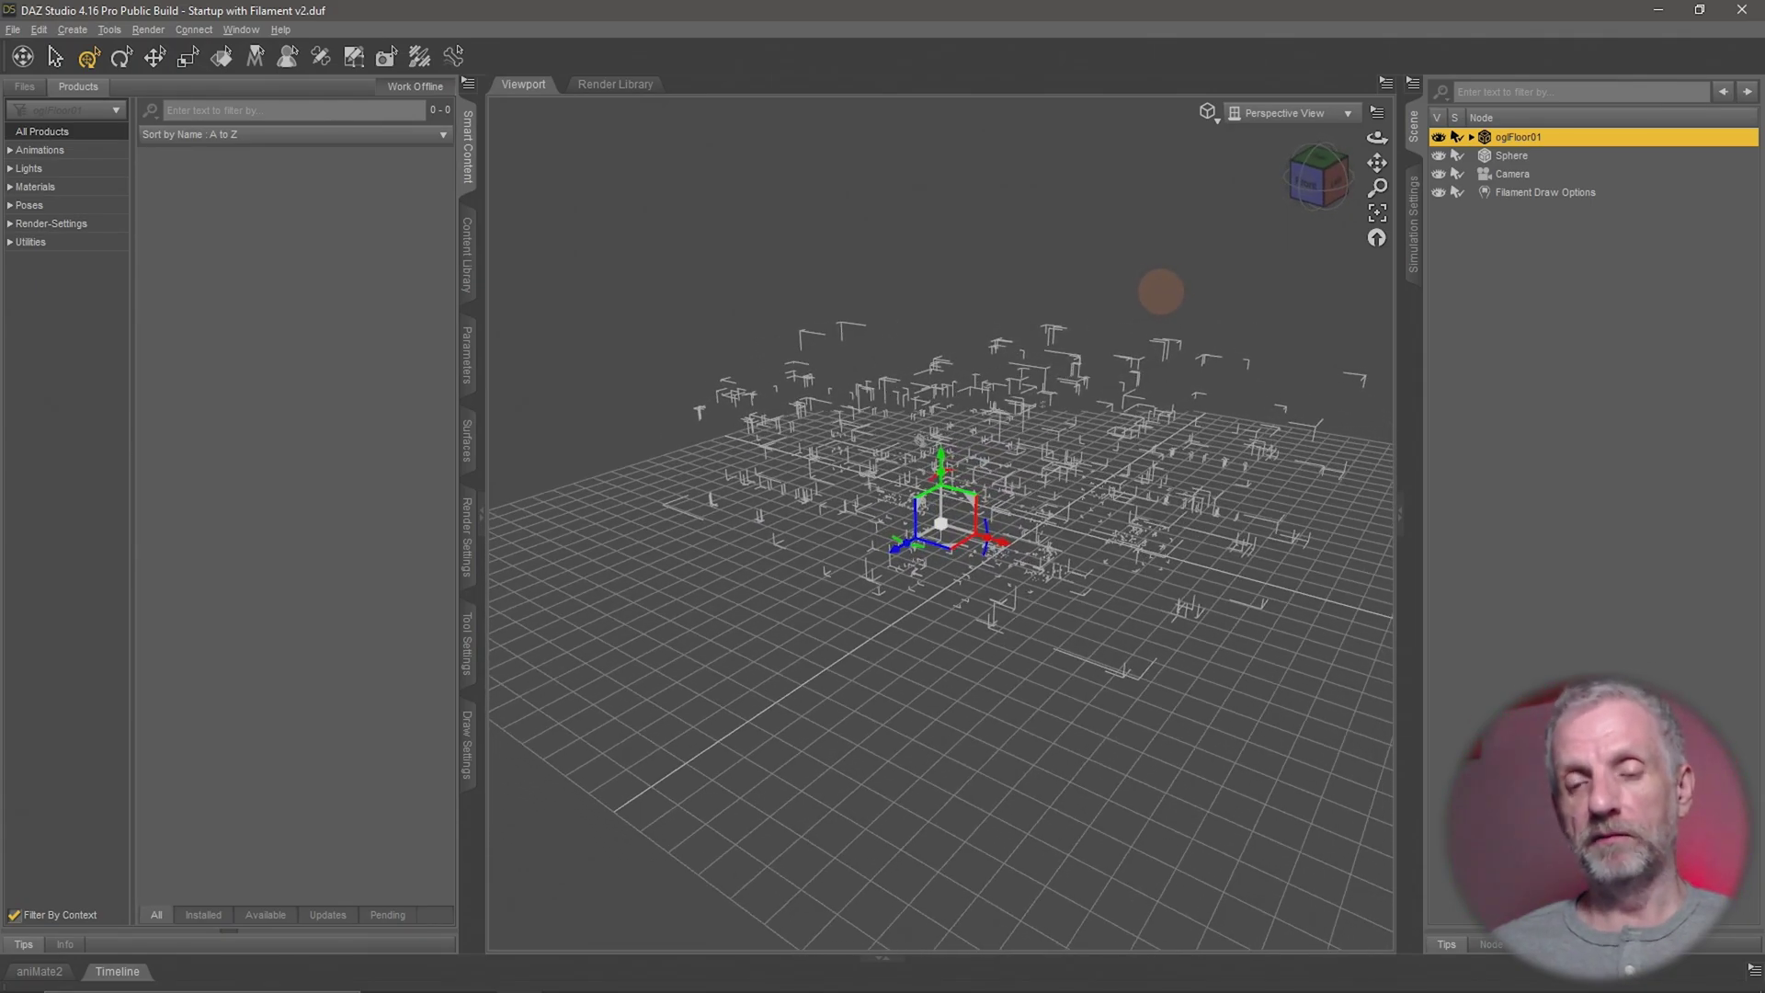
drag(1161, 291, 1093, 354)
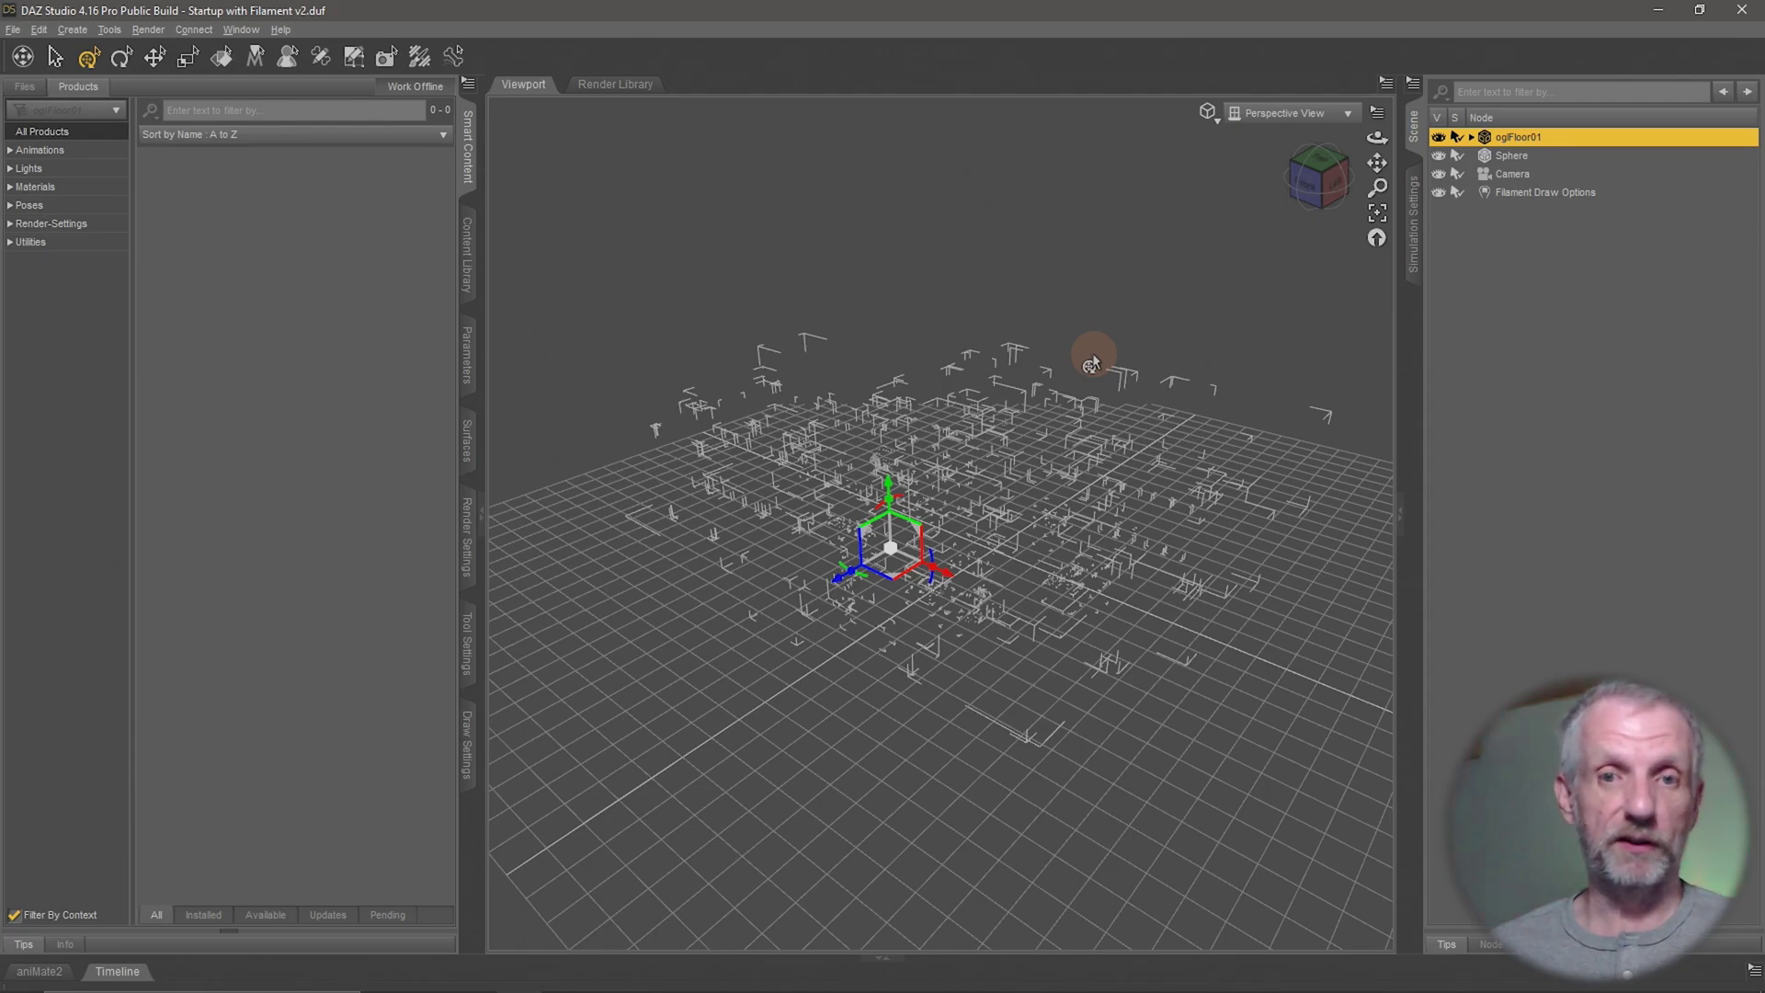
click(1210, 112)
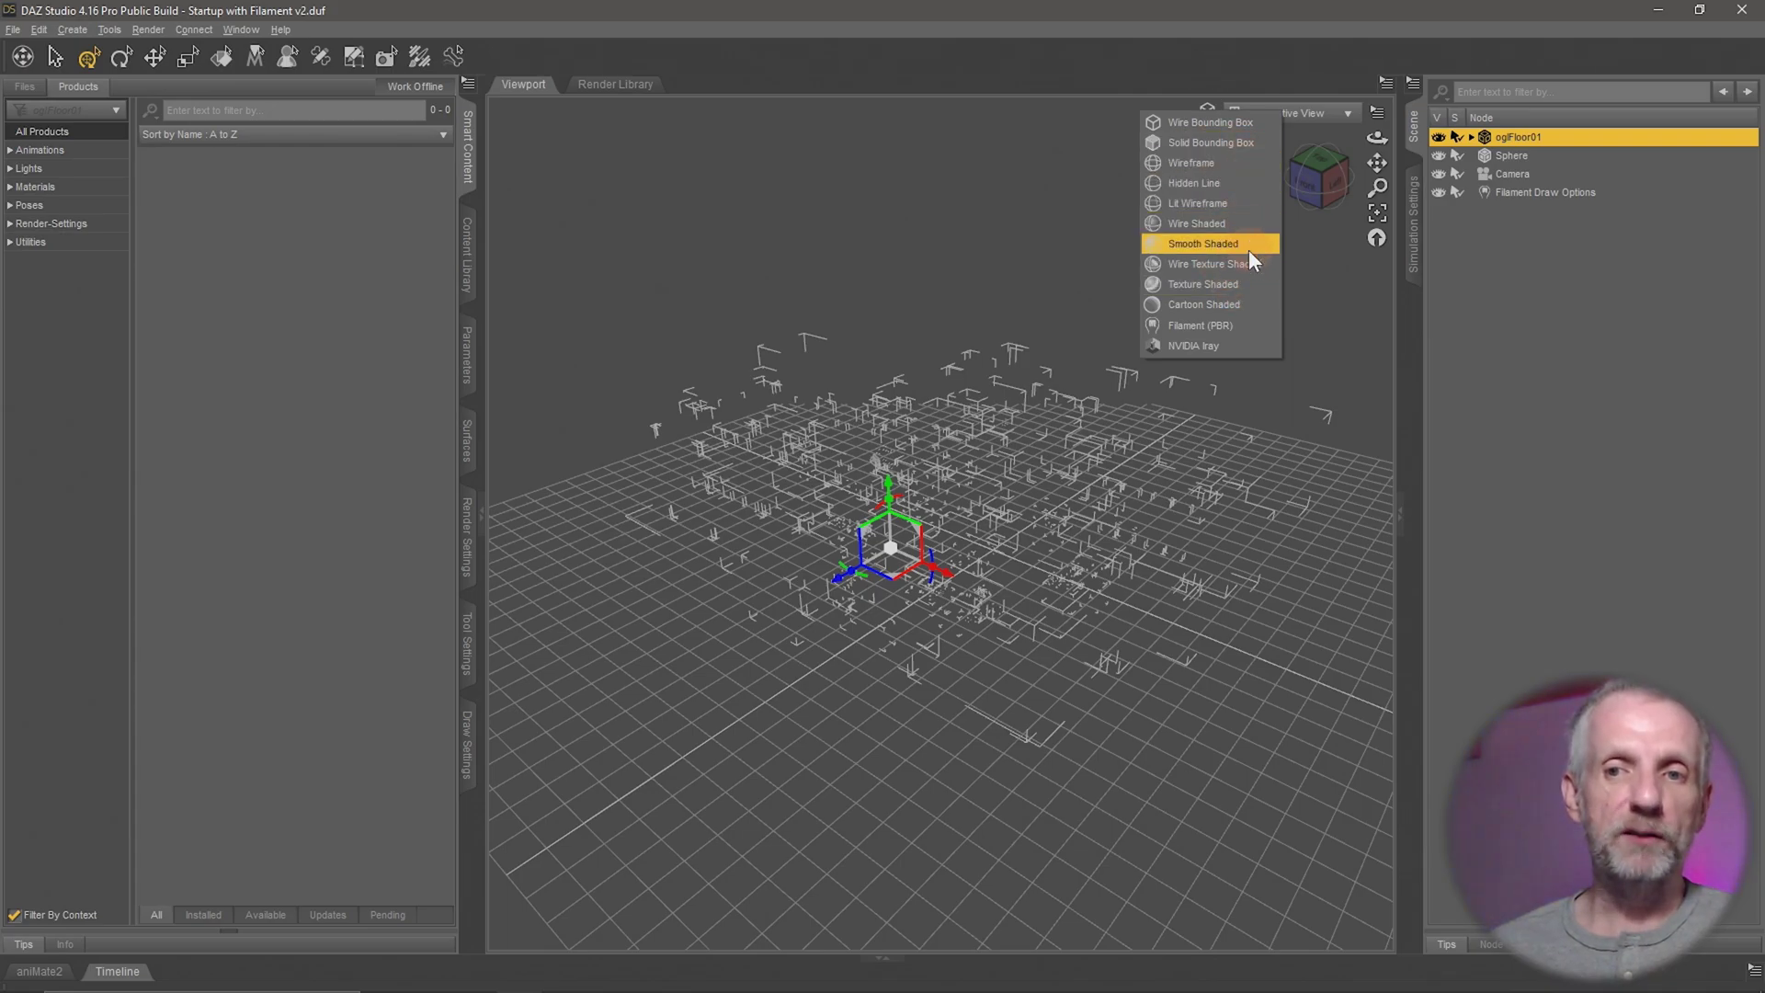
- Switch to Texture Shaded, frame the selected Sphere with F, and orbit toward the bookshelves
click(1243, 284)
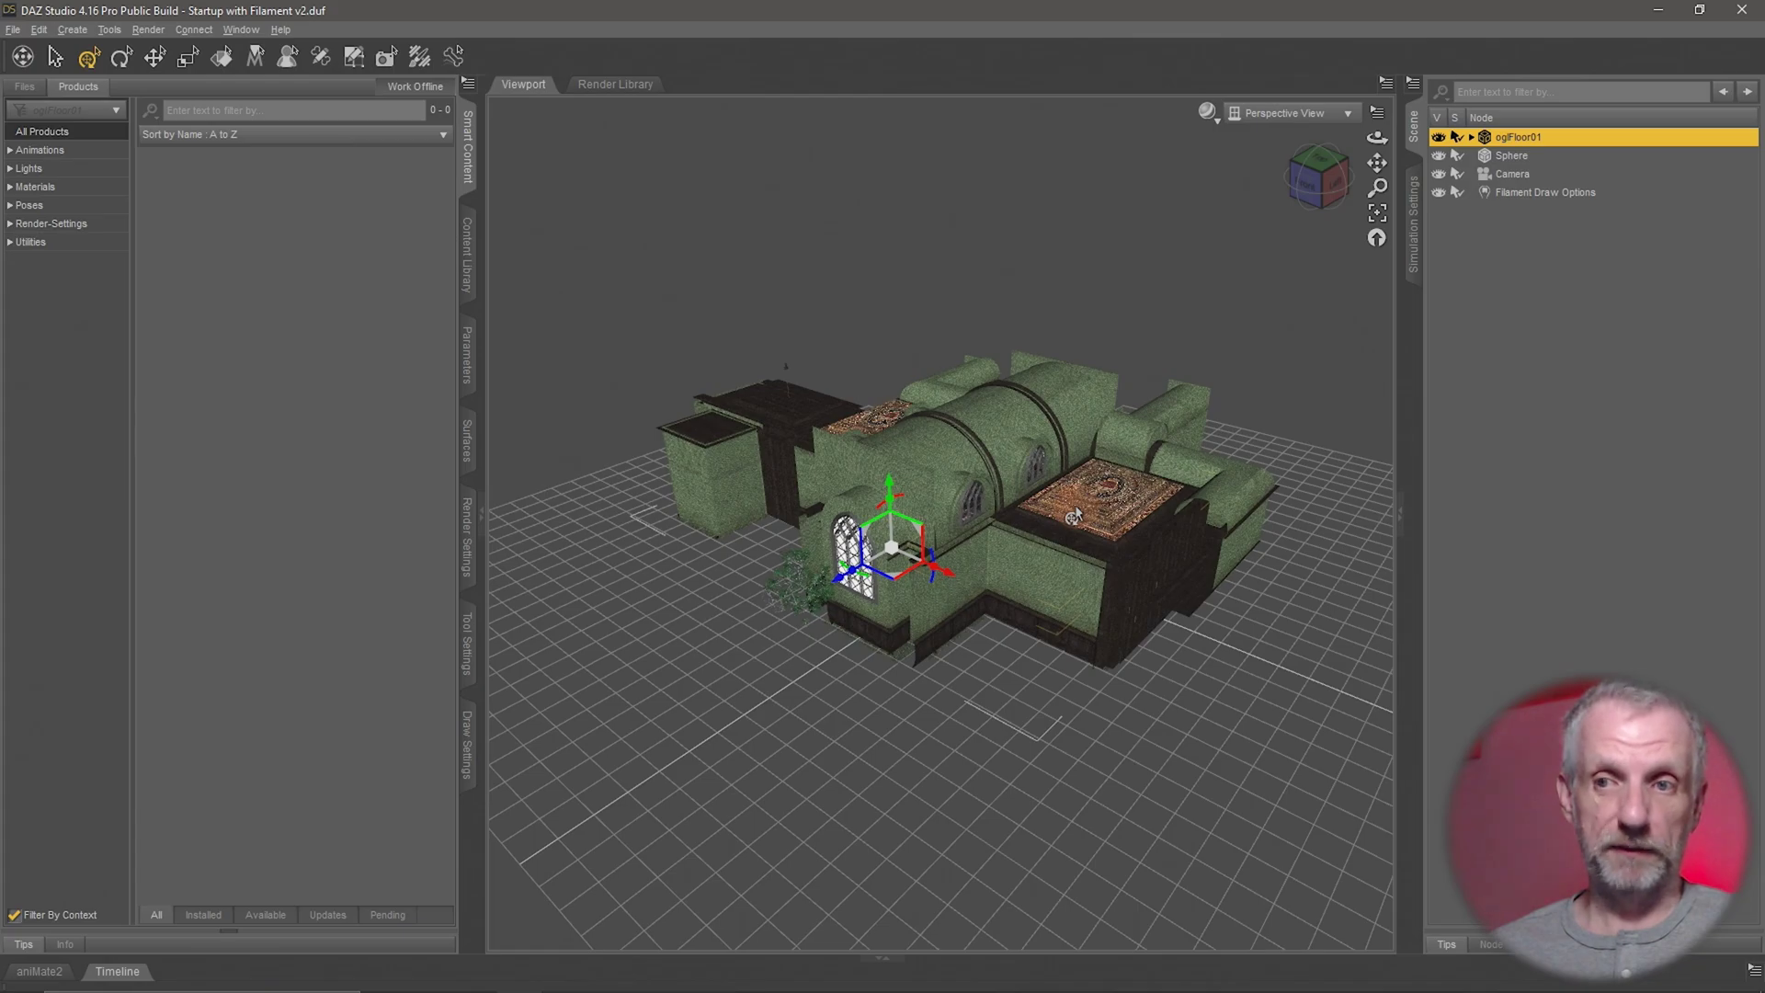
click(1515, 156)
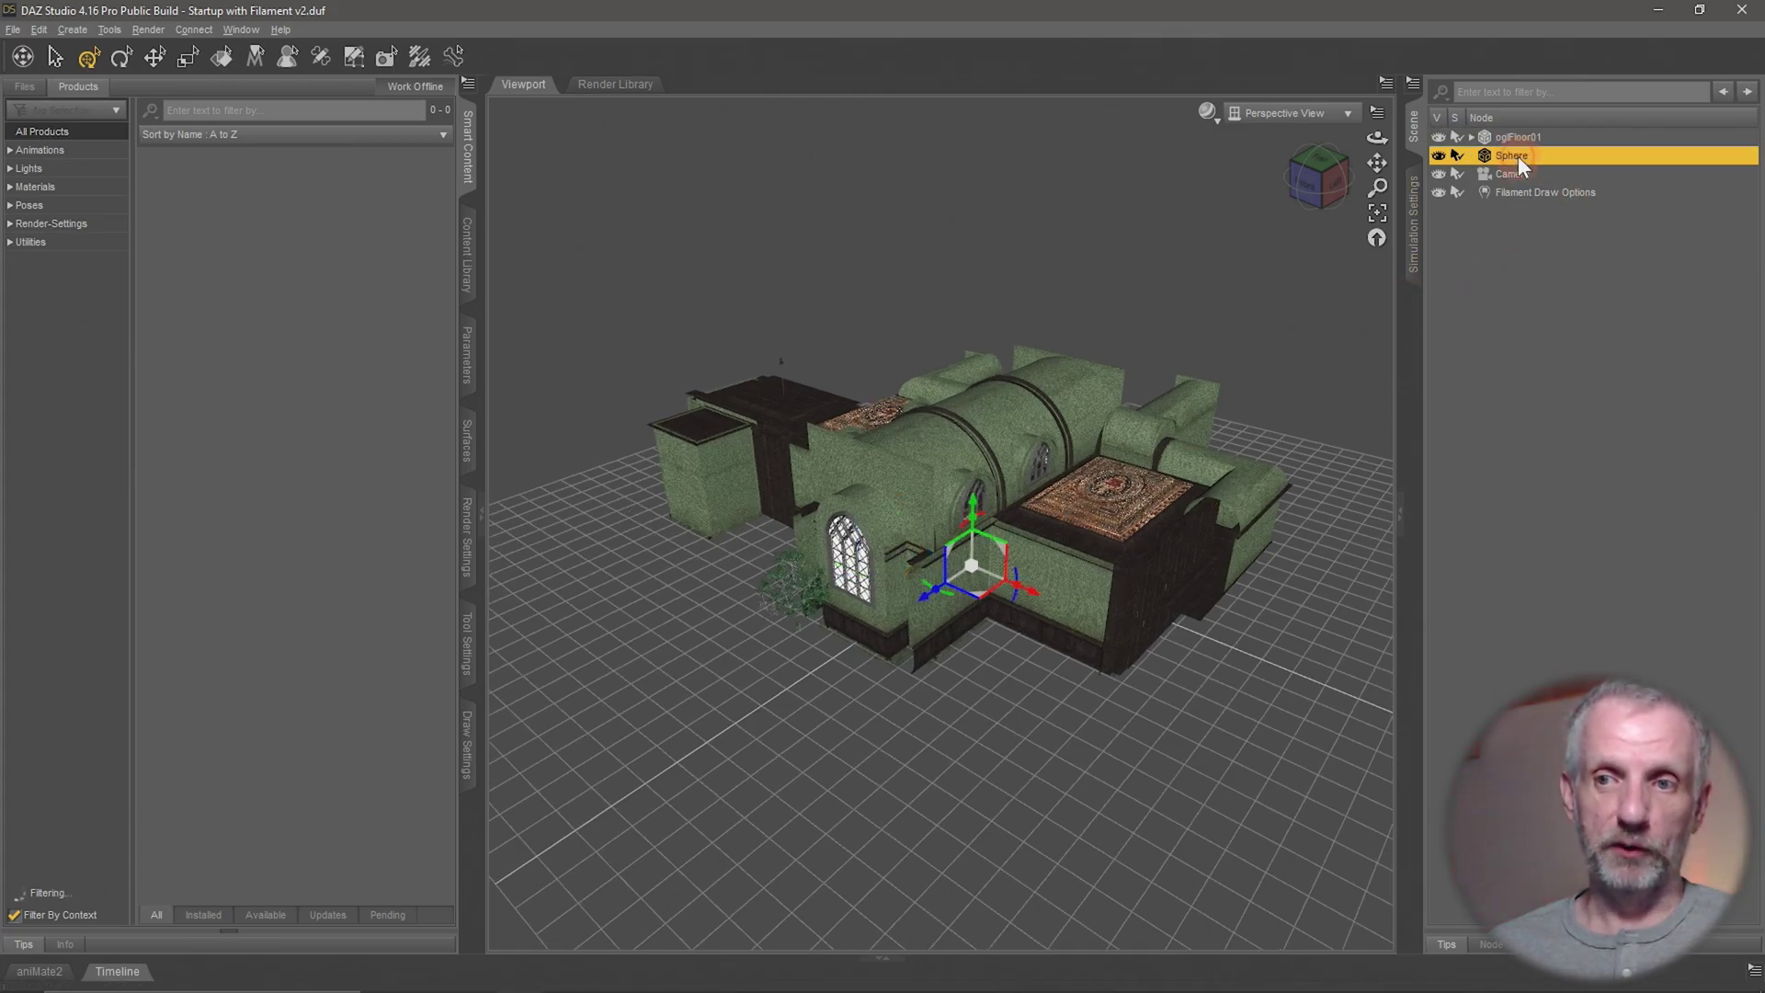
key(f)
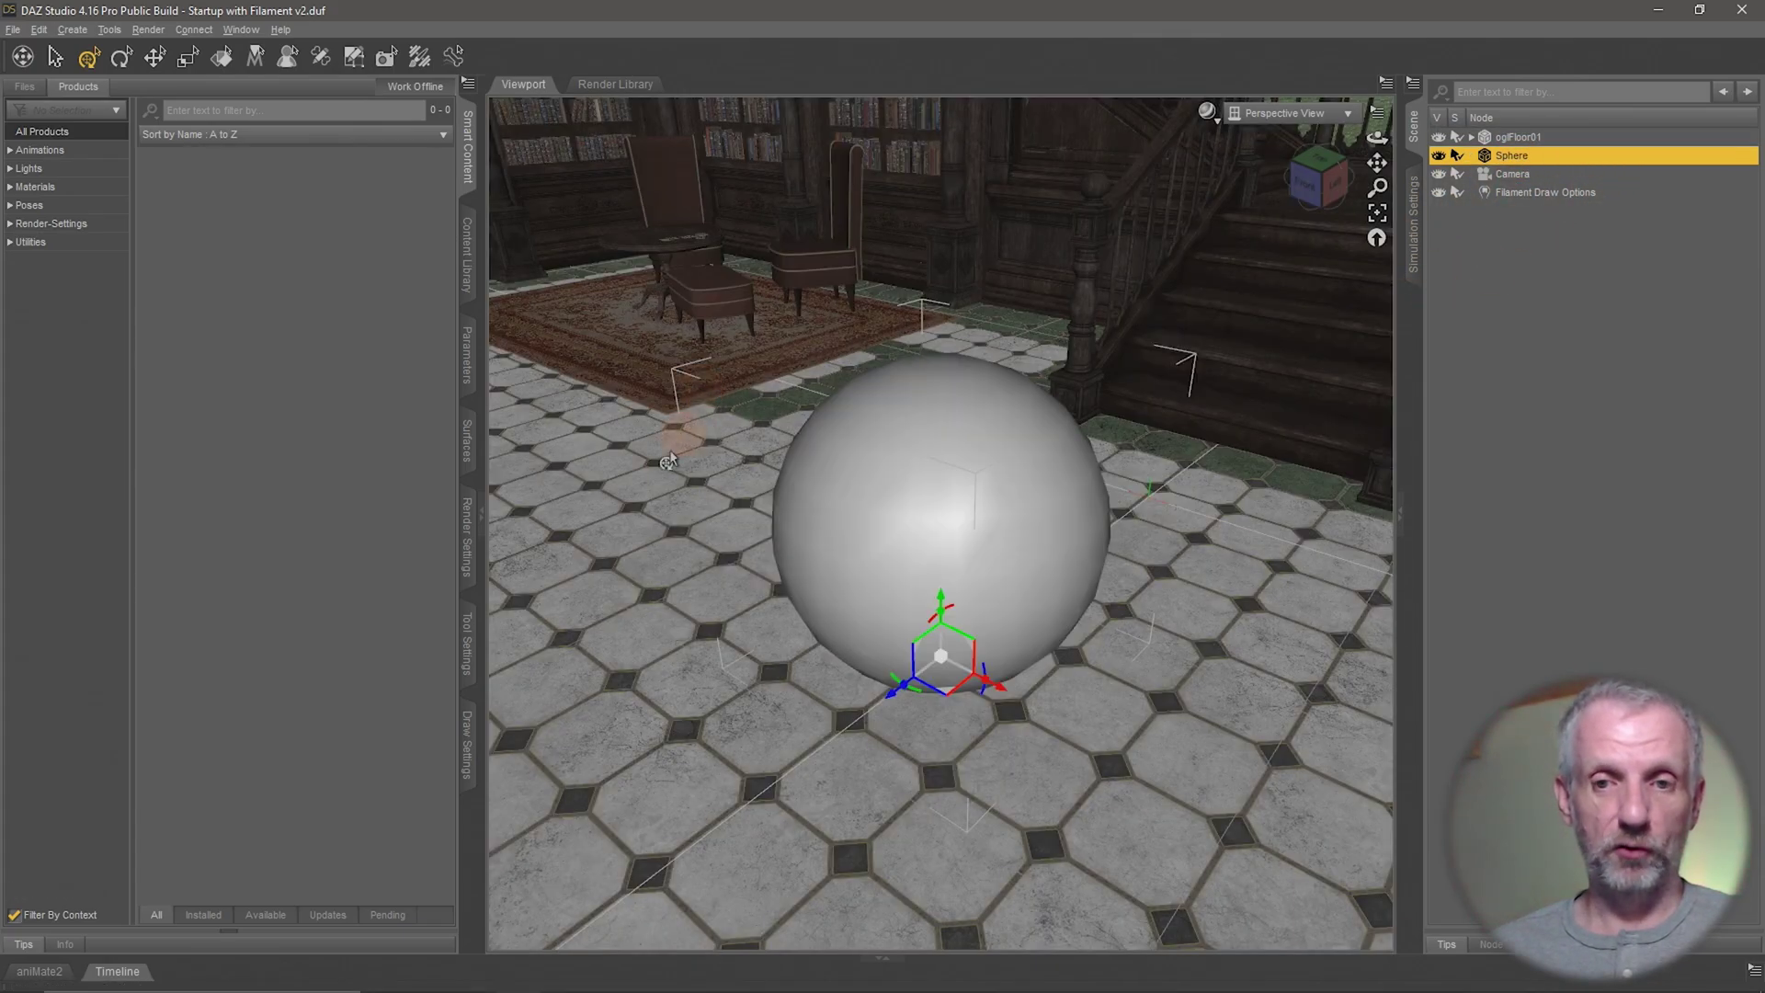
mouse_move(760, 494)
alt+mouse_down()
mouse_move(750, 478)
mouse_move(842, 480)
mouse_move(759, 492)
alt+mouse_up()
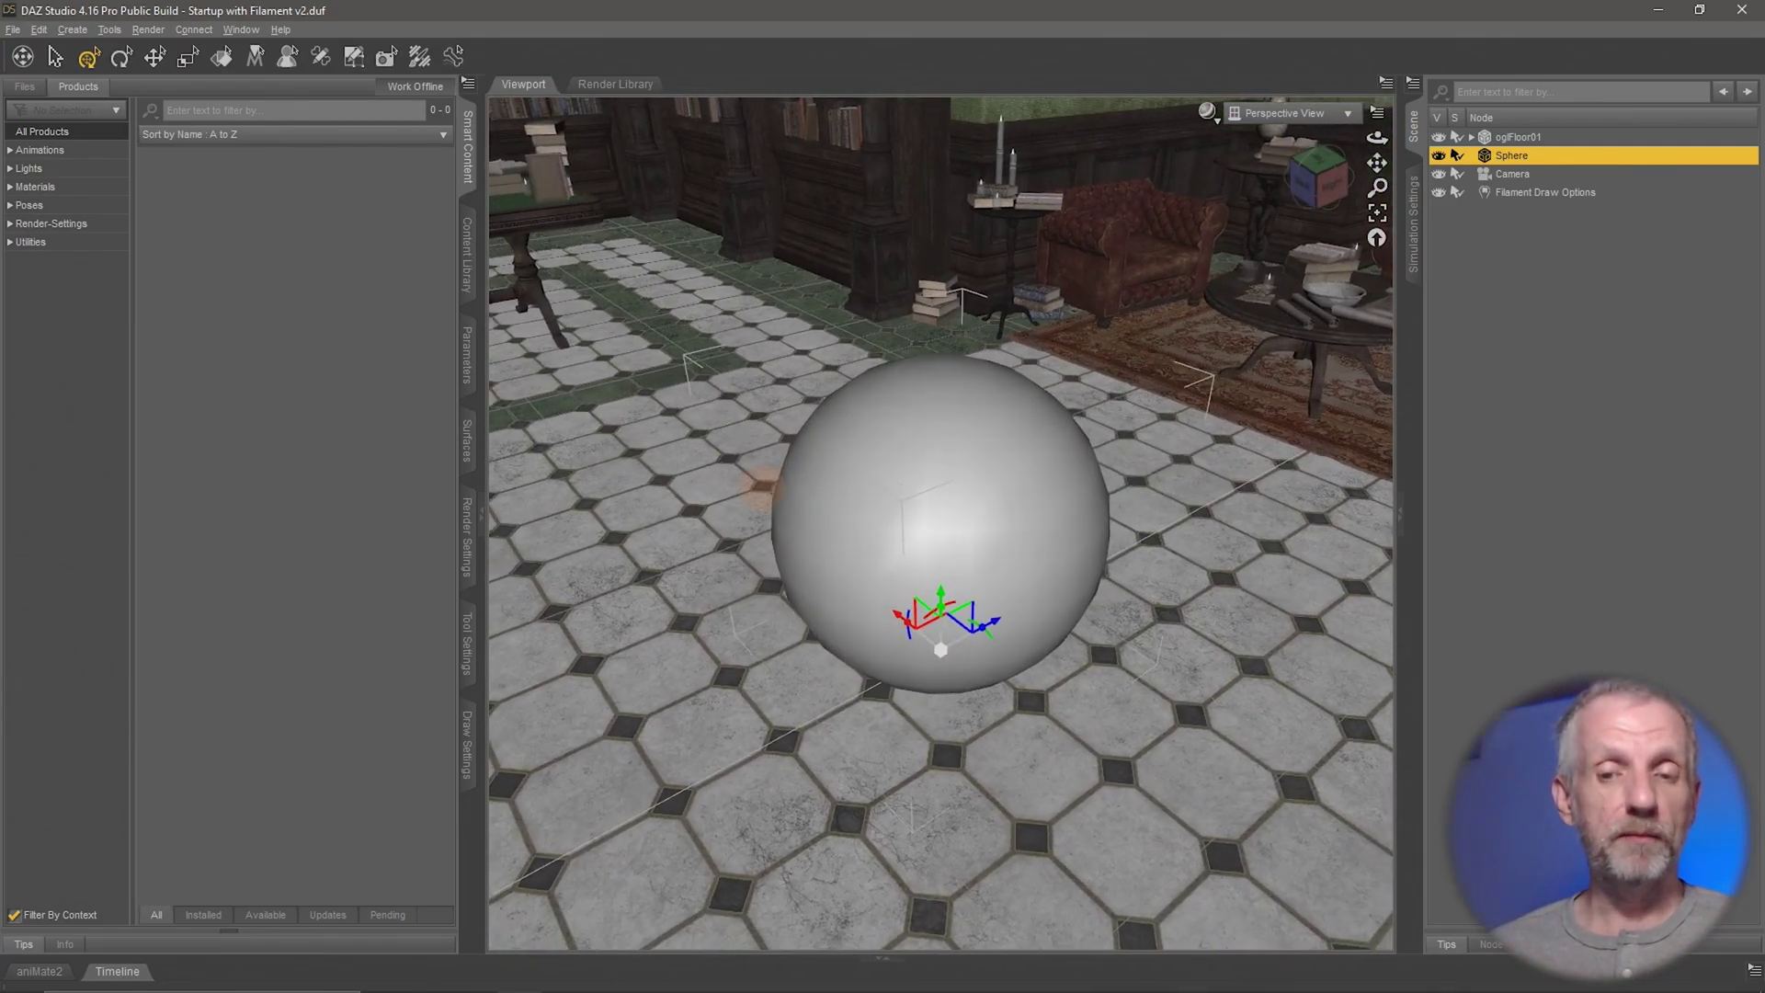
alt+drag(761, 487, 764, 500)
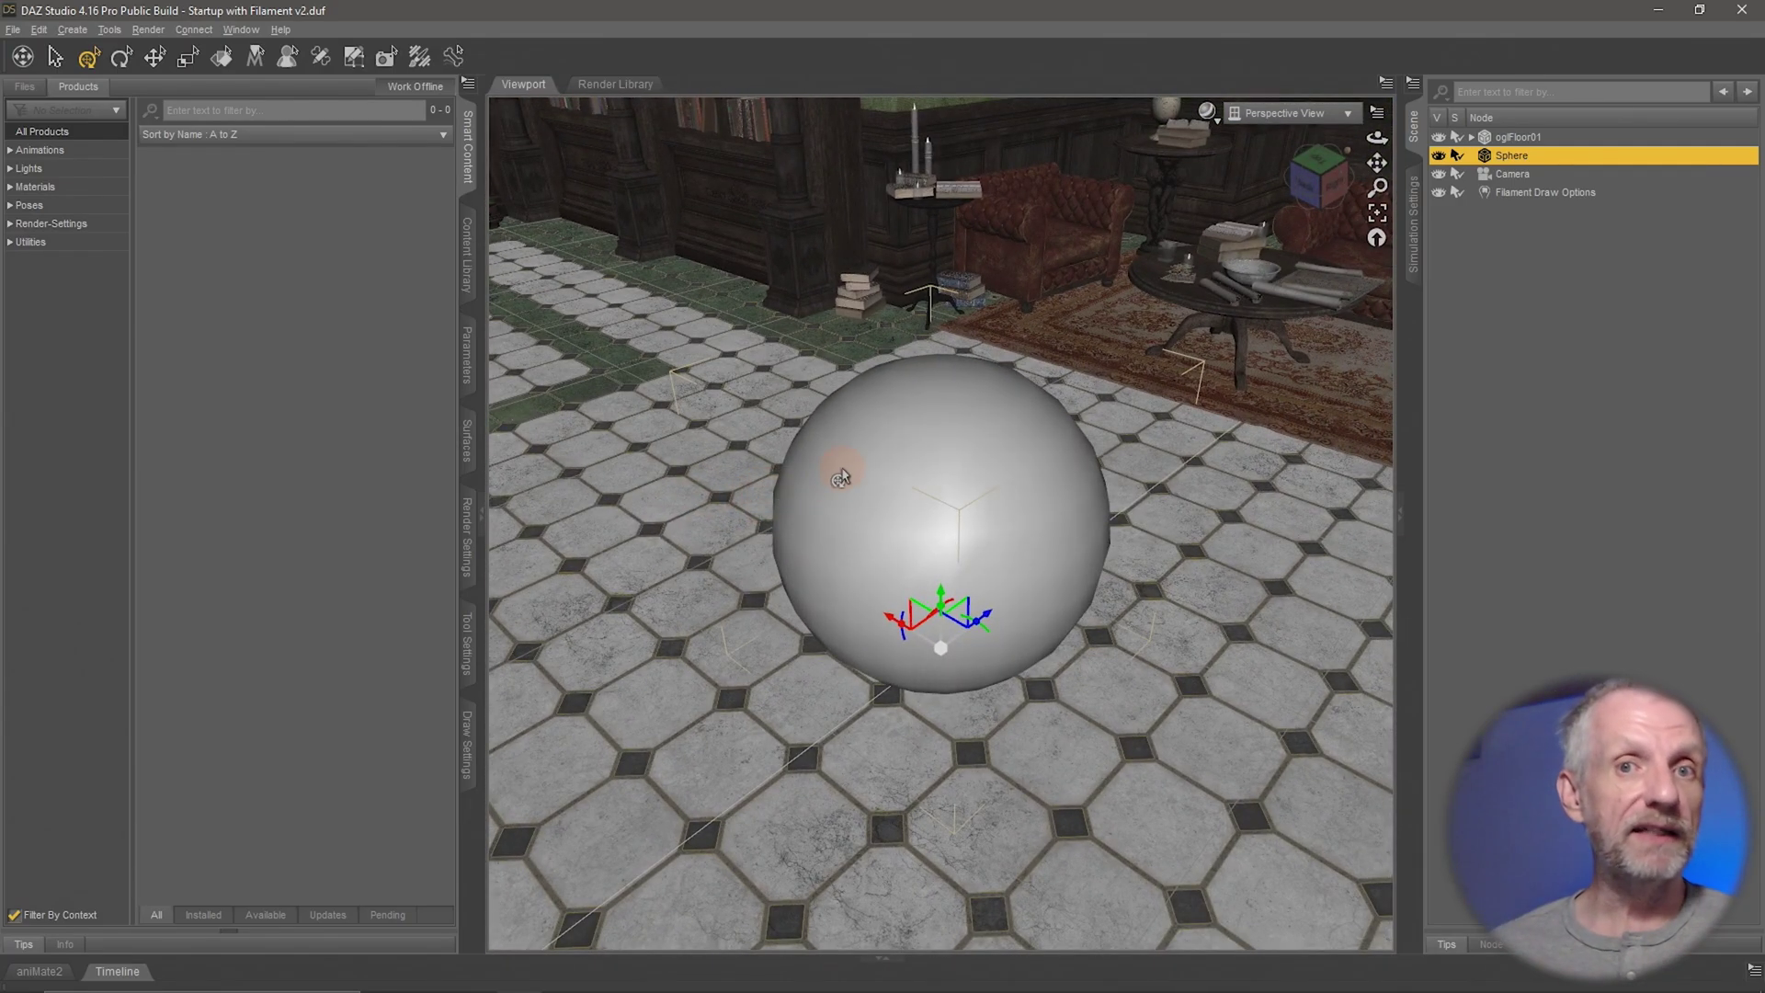
mouse_move(931, 492)
alt+mouse_down()
mouse_move(899, 473)
mouse_move(964, 484)
alt+mouse_up()
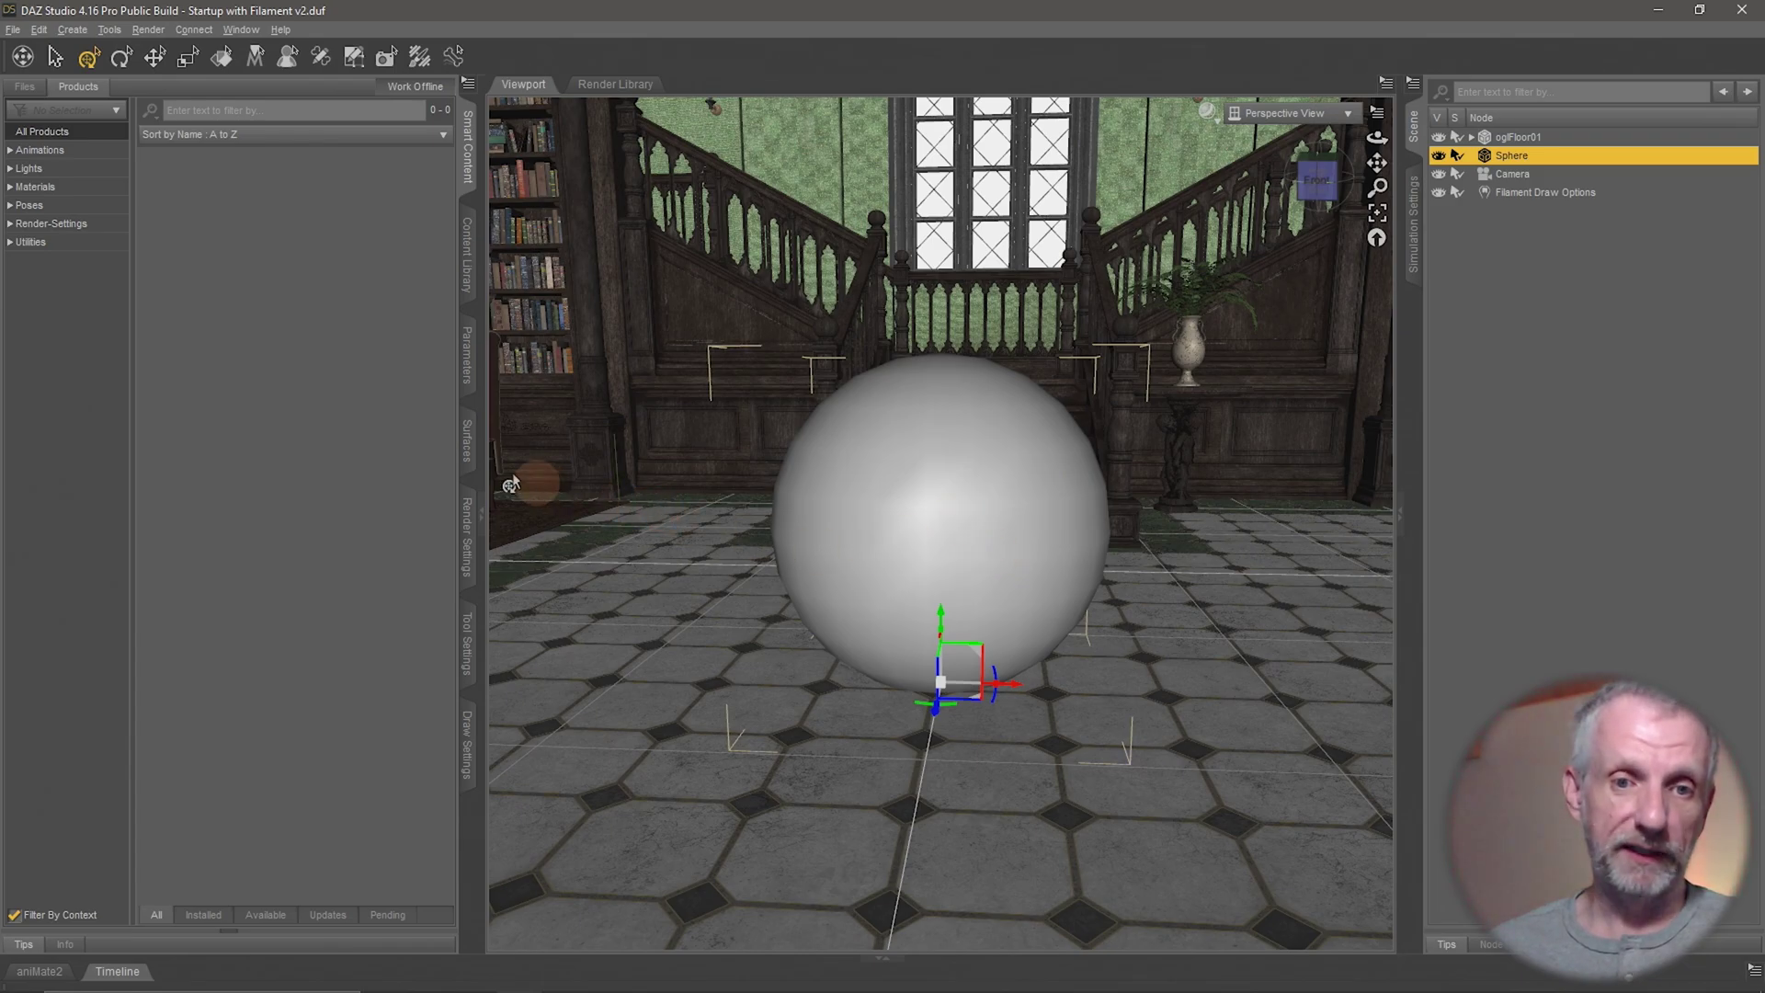
- Show the Sphere's Default surface Geometry properties in the Surfaces pane
click(466, 443)
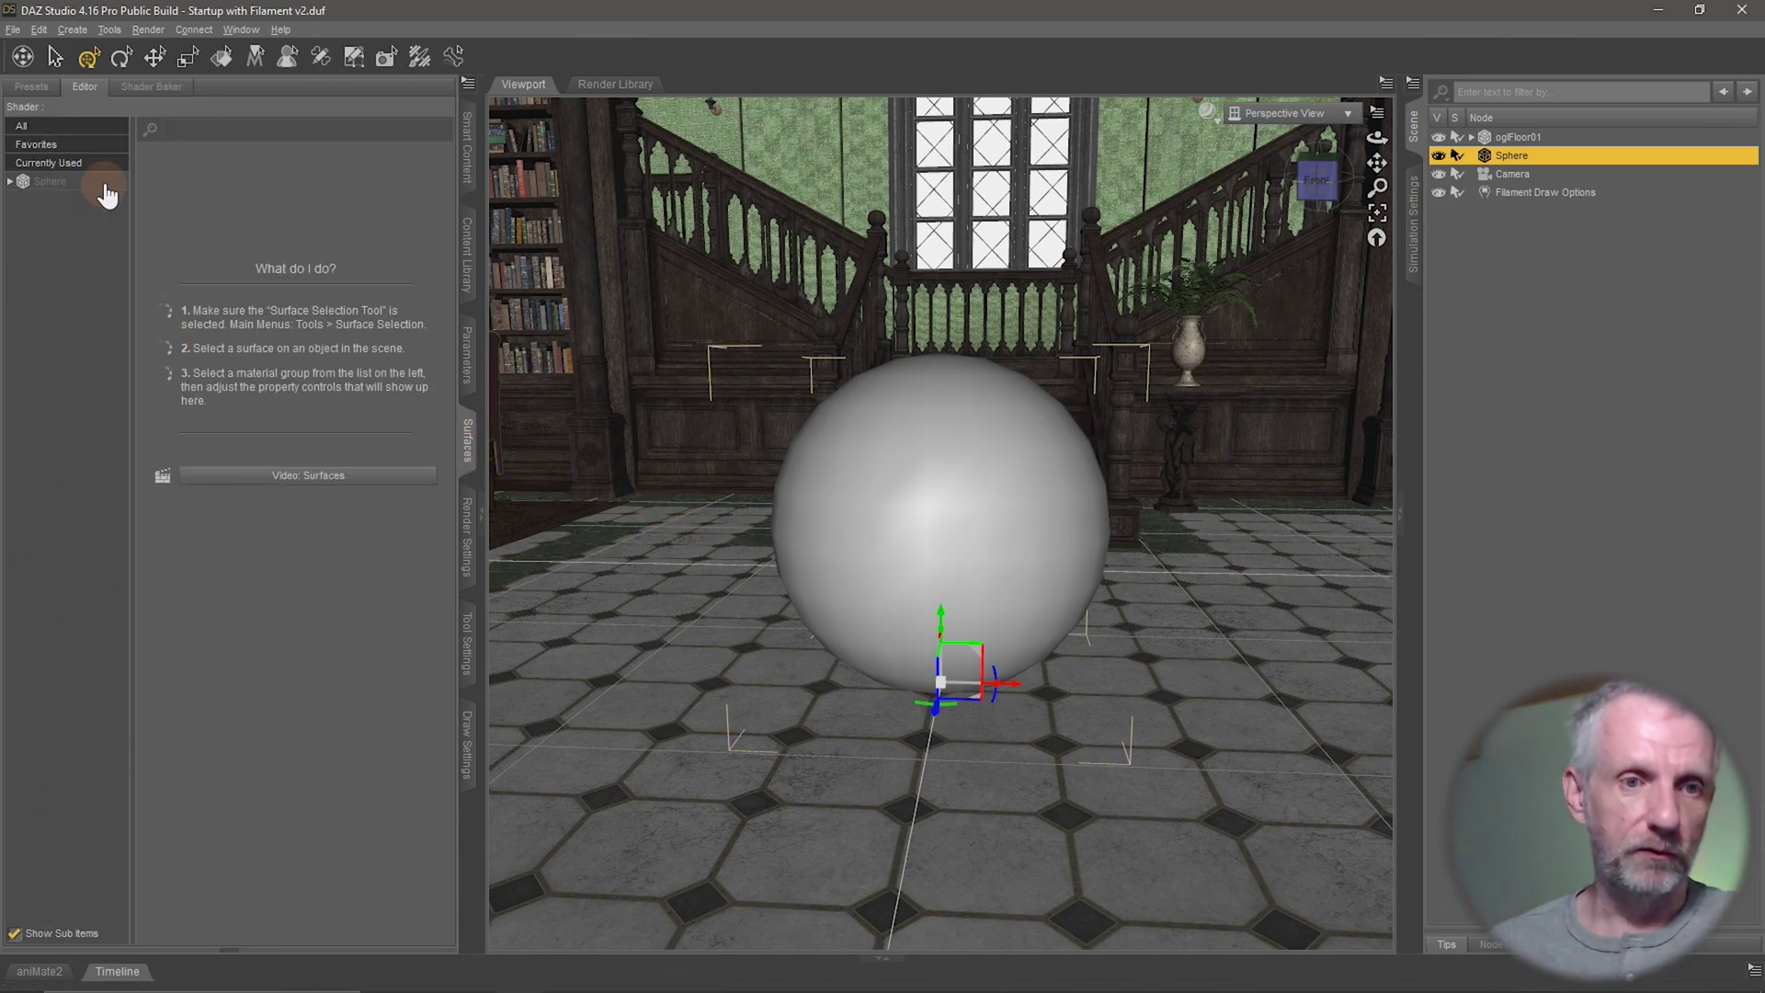
click(105, 183)
click(91, 200)
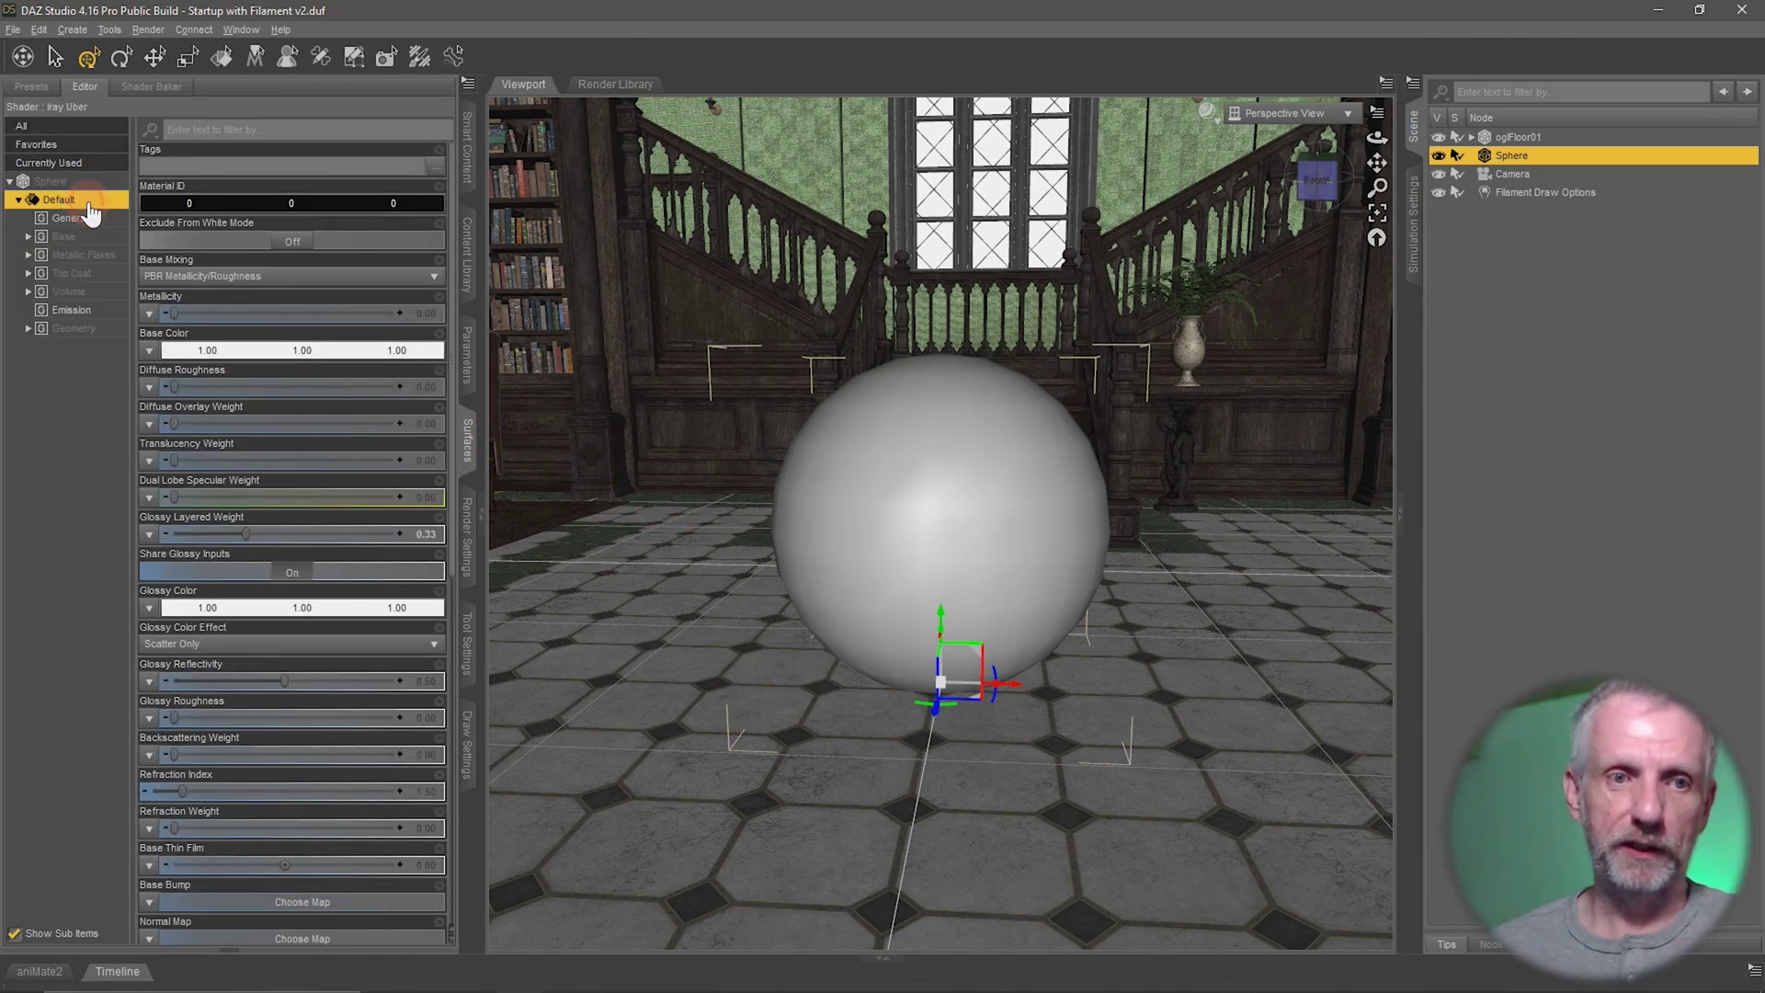
click(104, 329)
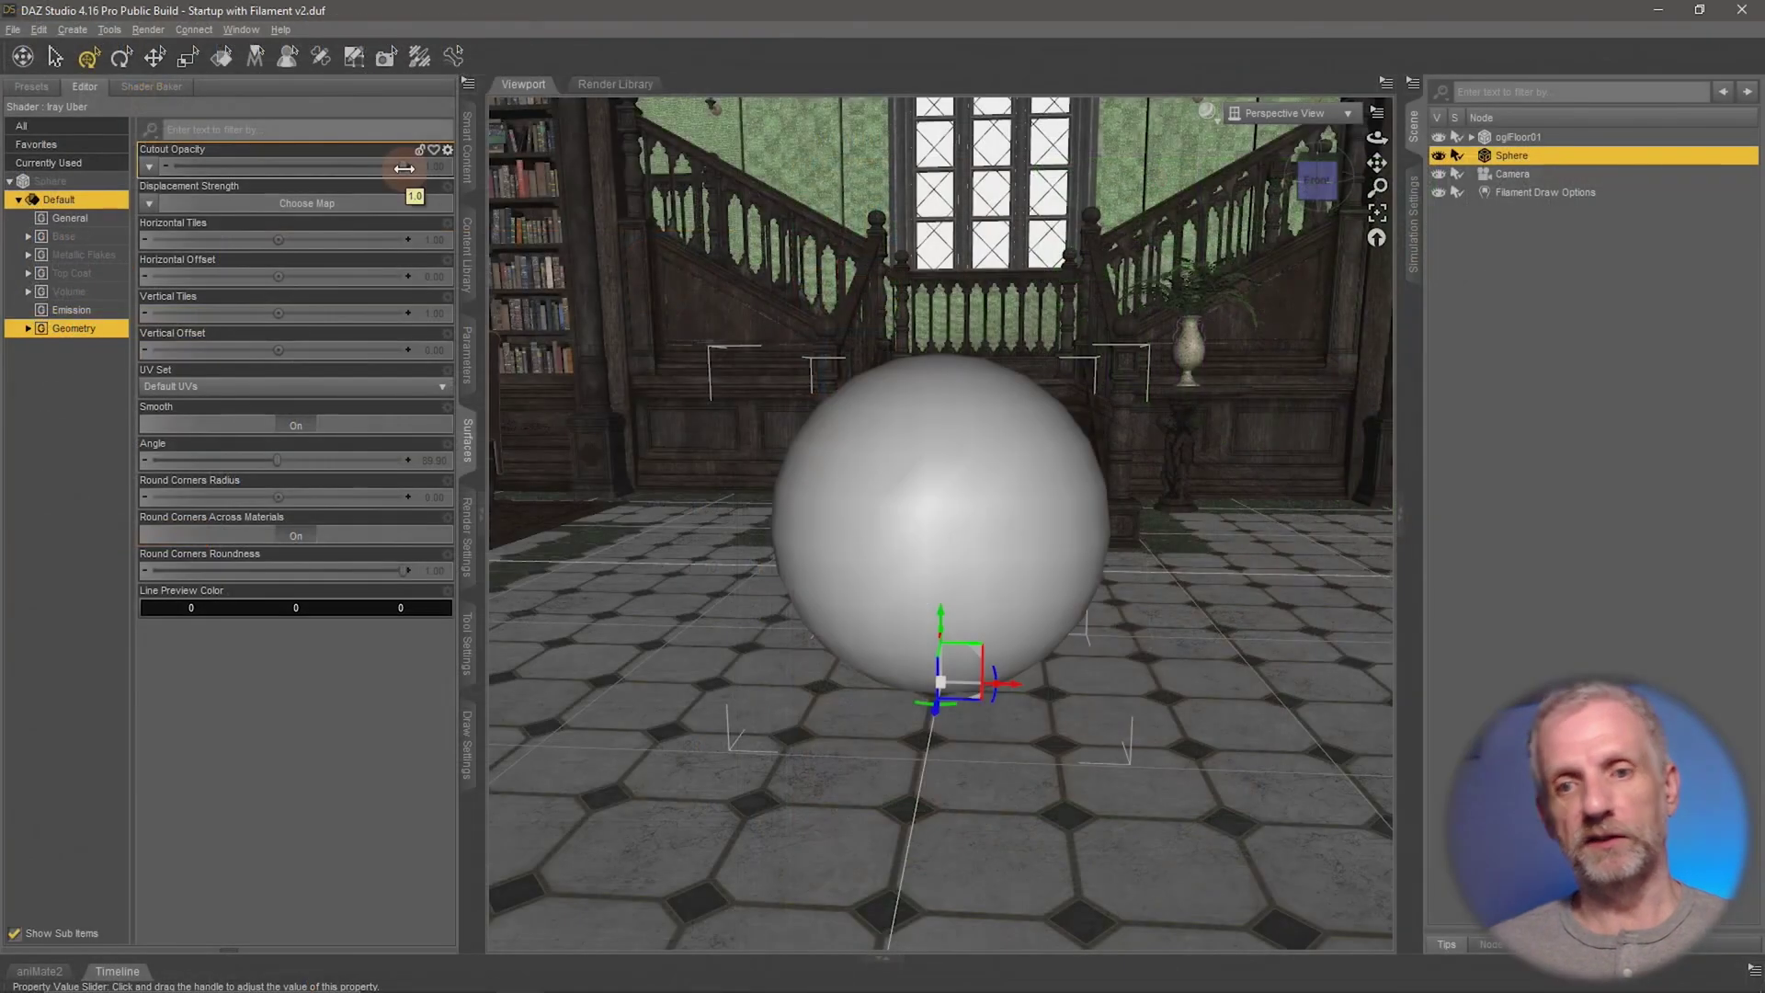
- Vary the sphere's Cutout Opacity, ending at 0.72, and orbit toward the chairs and rug
drag(655, 274, 506, 280)
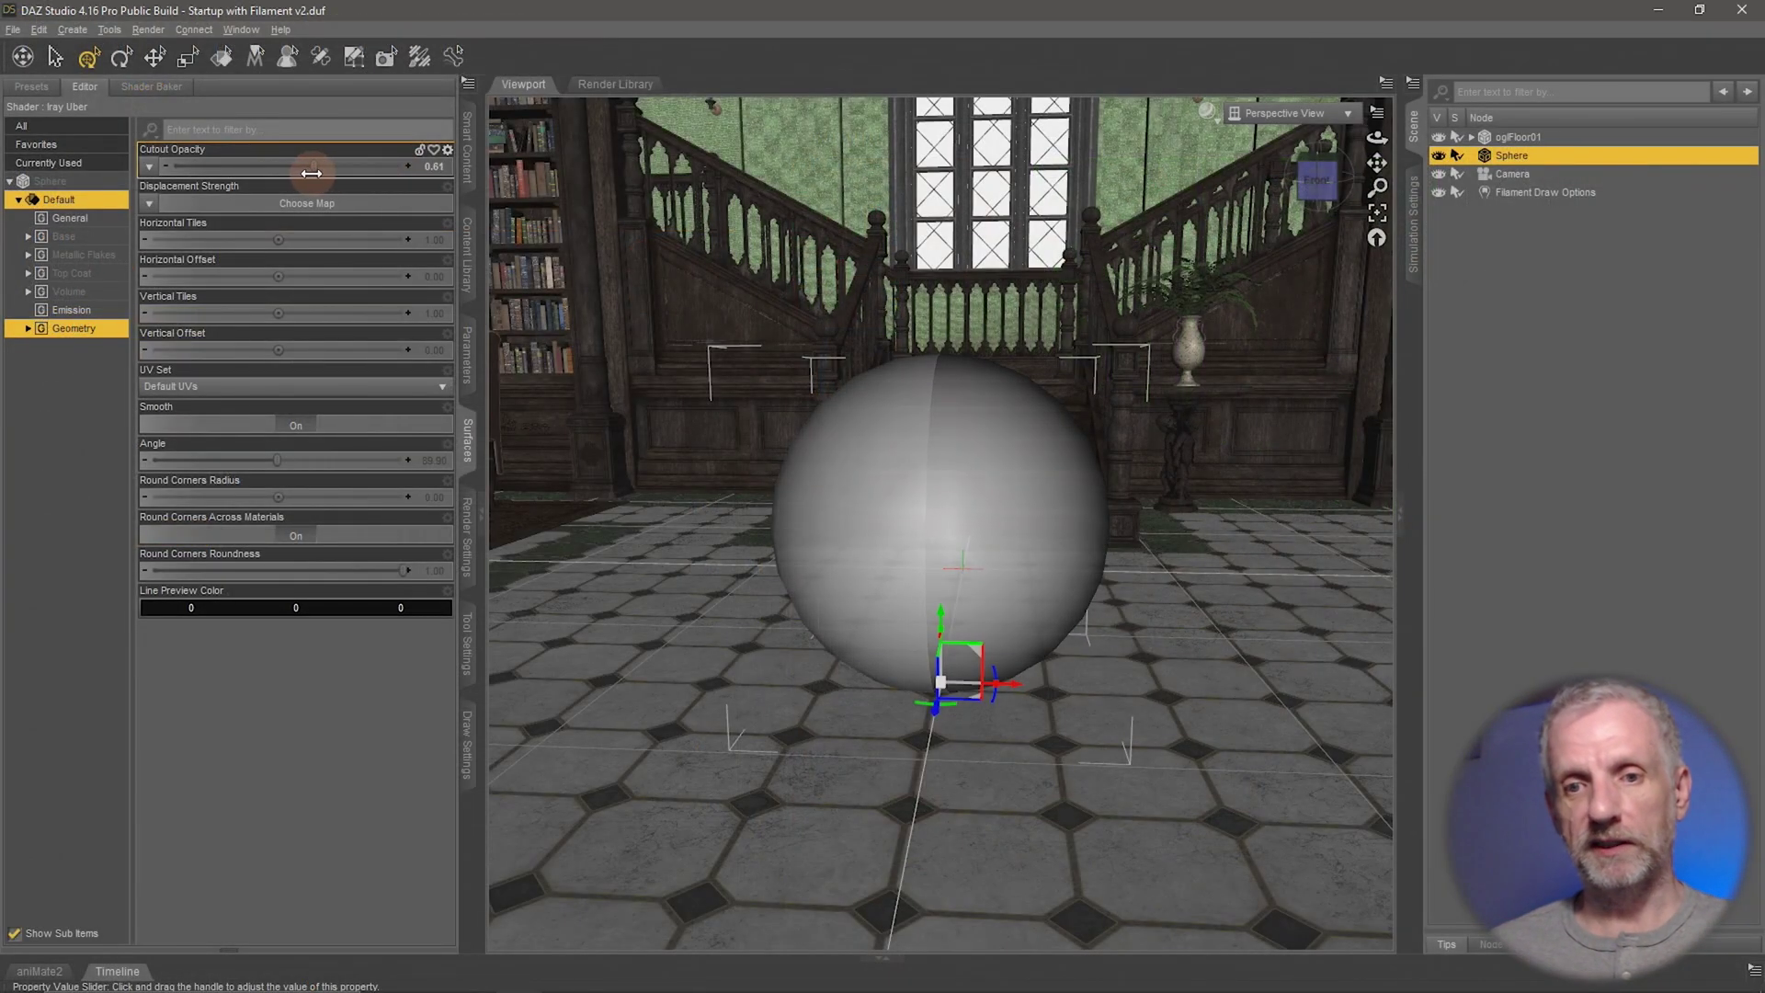
drag(289, 173, 8, 200)
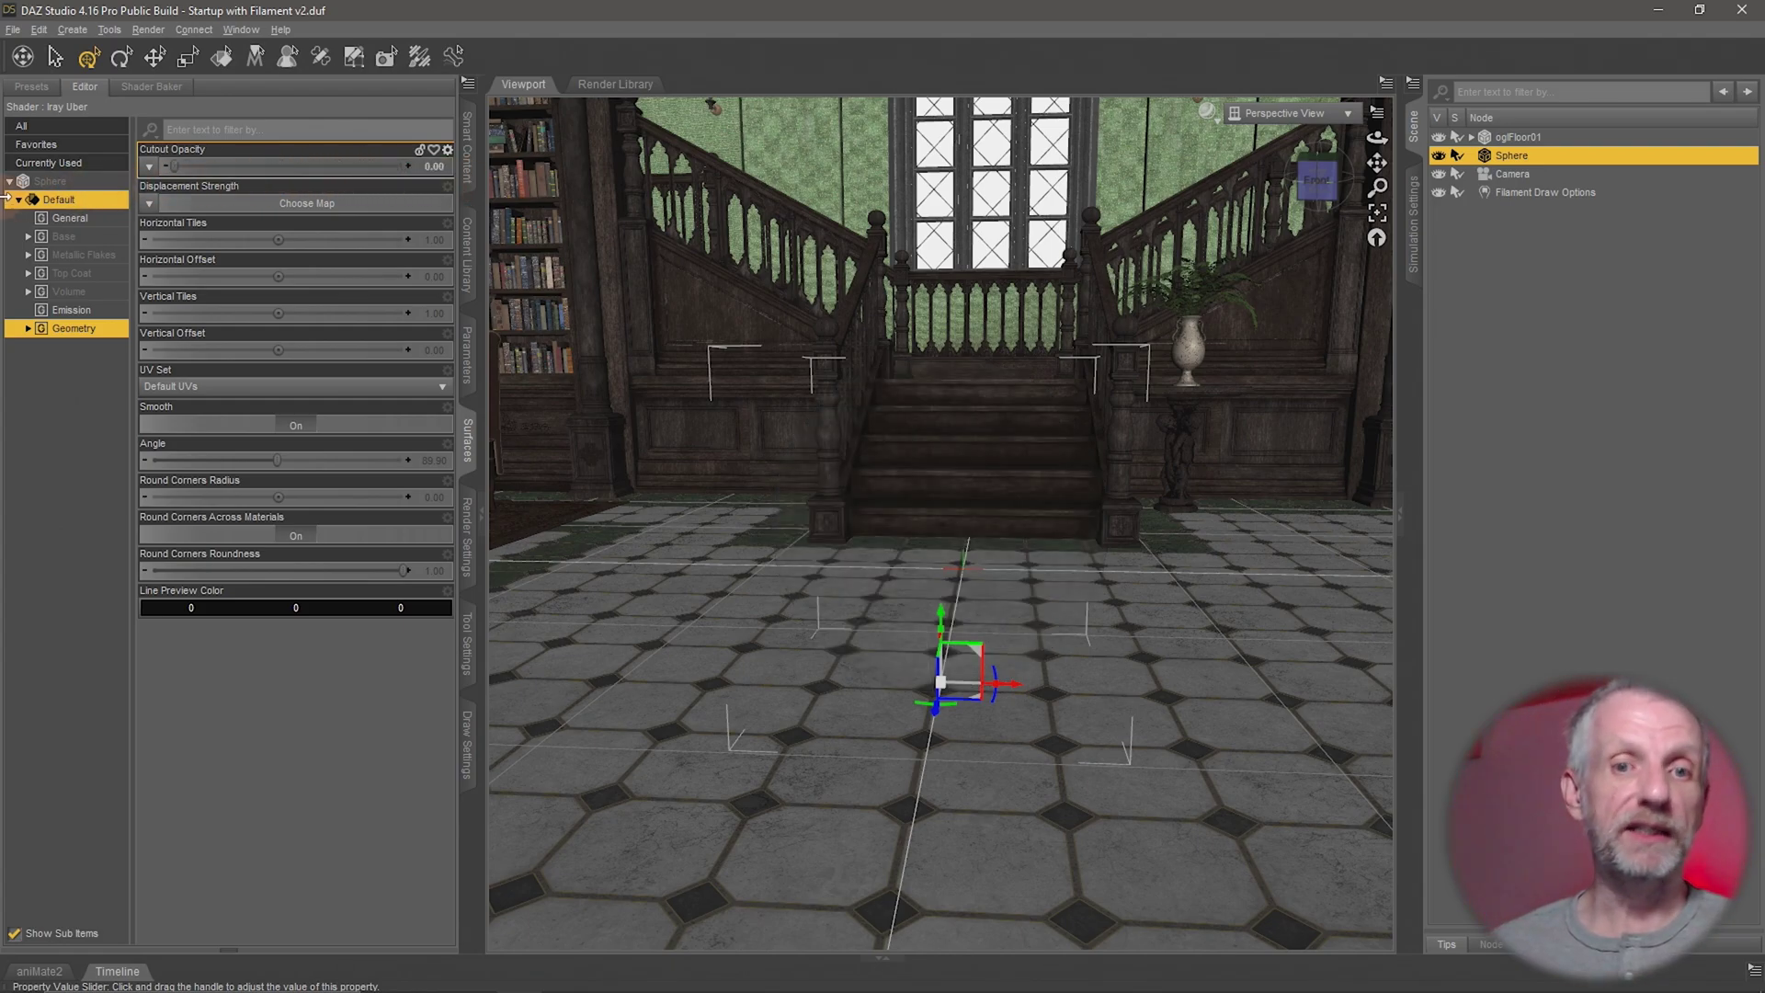
drag(133, 198, 512, 186)
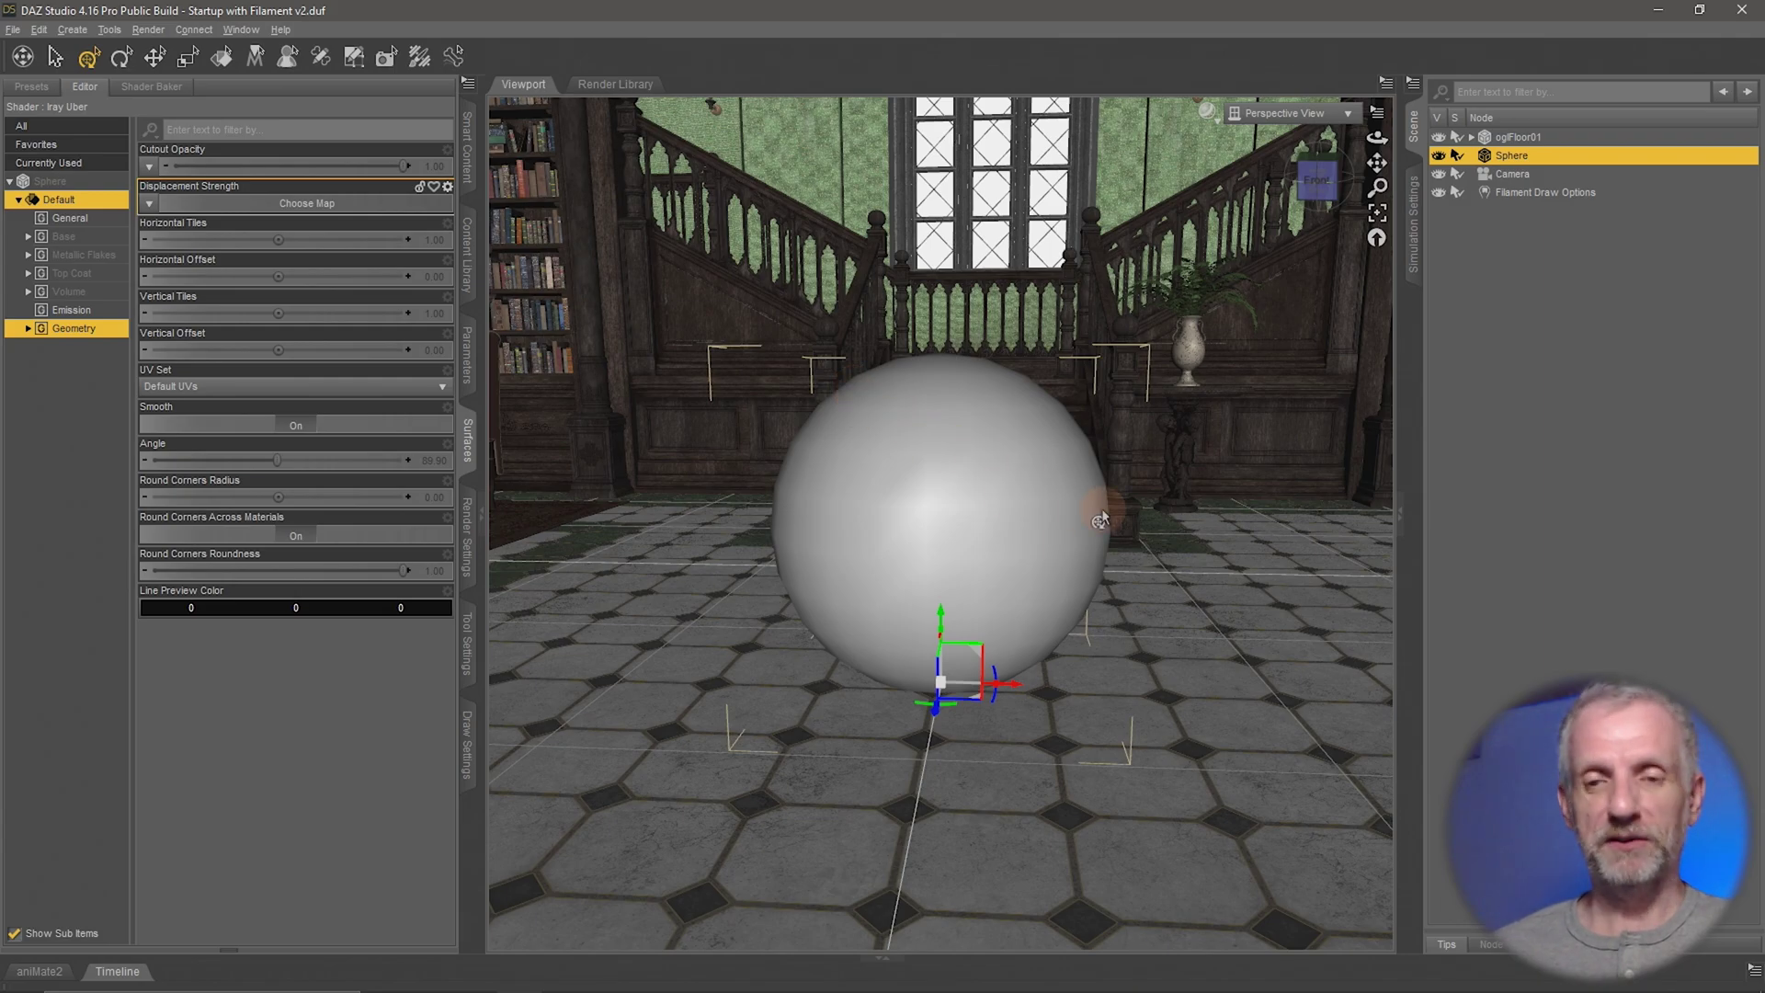
drag(1101, 520, 1272, 277)
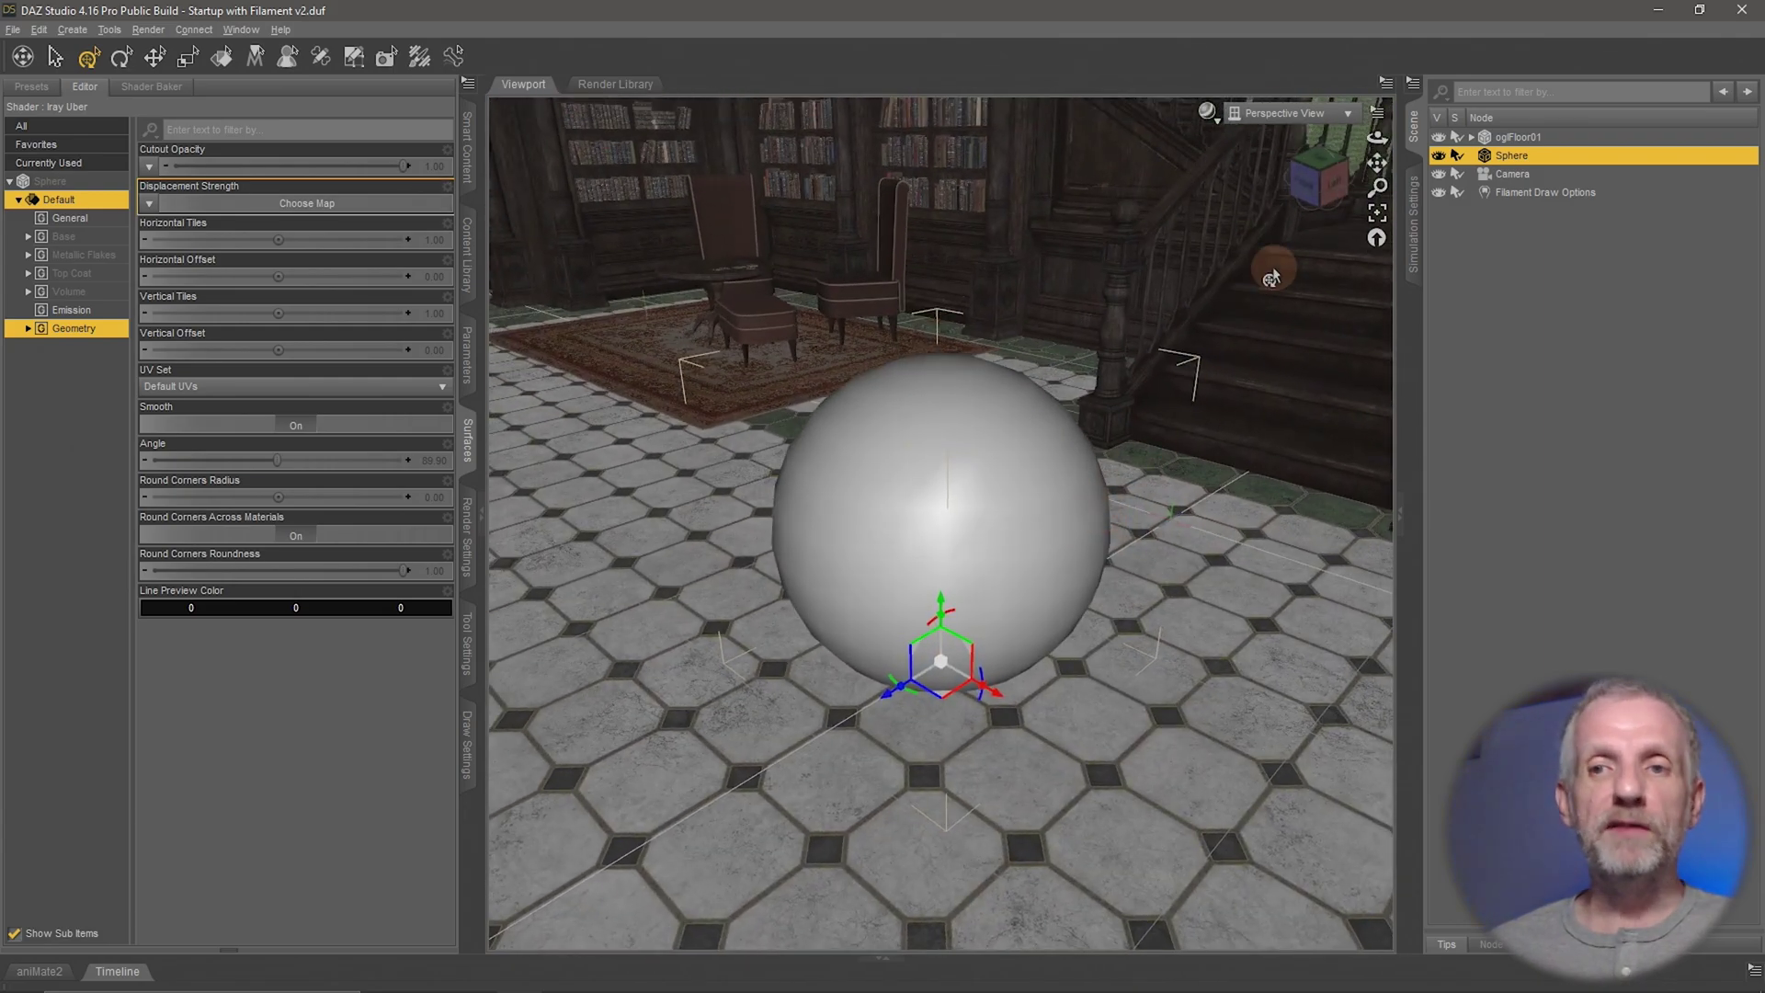
drag(1057, 437, 718, 246)
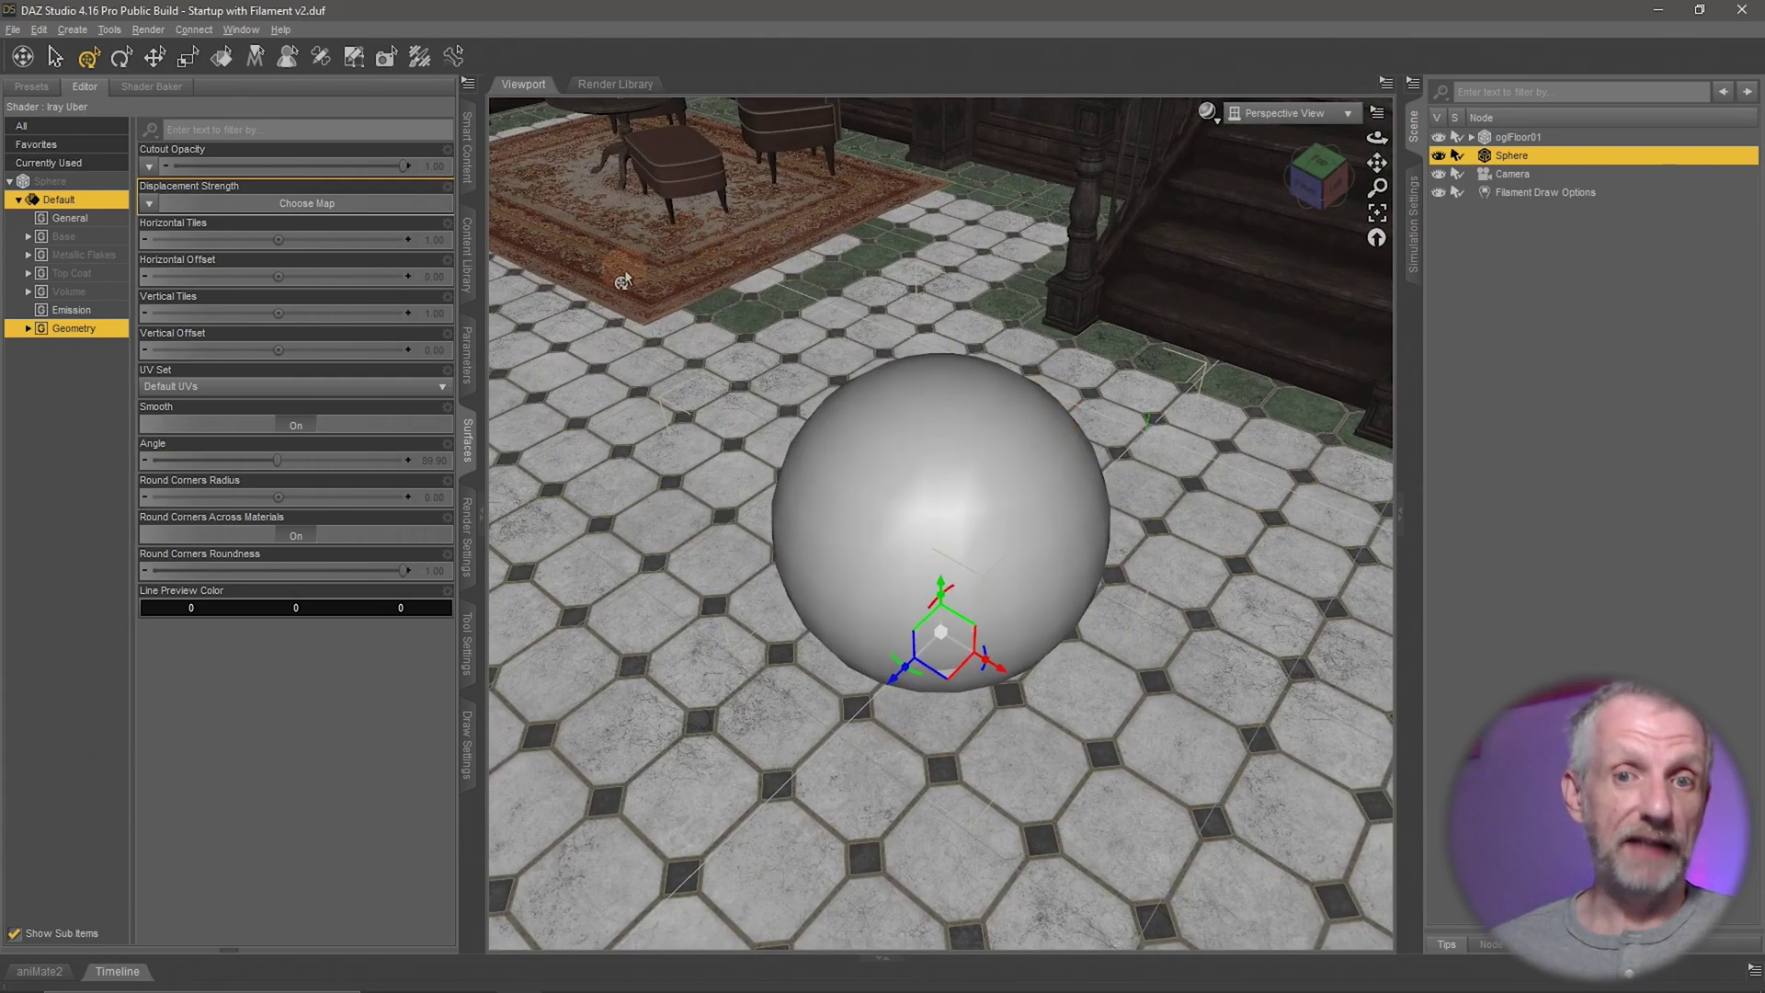
- Show the sphere's Default surface Base properties and orbit toward the green wall with paintings
click(81, 237)
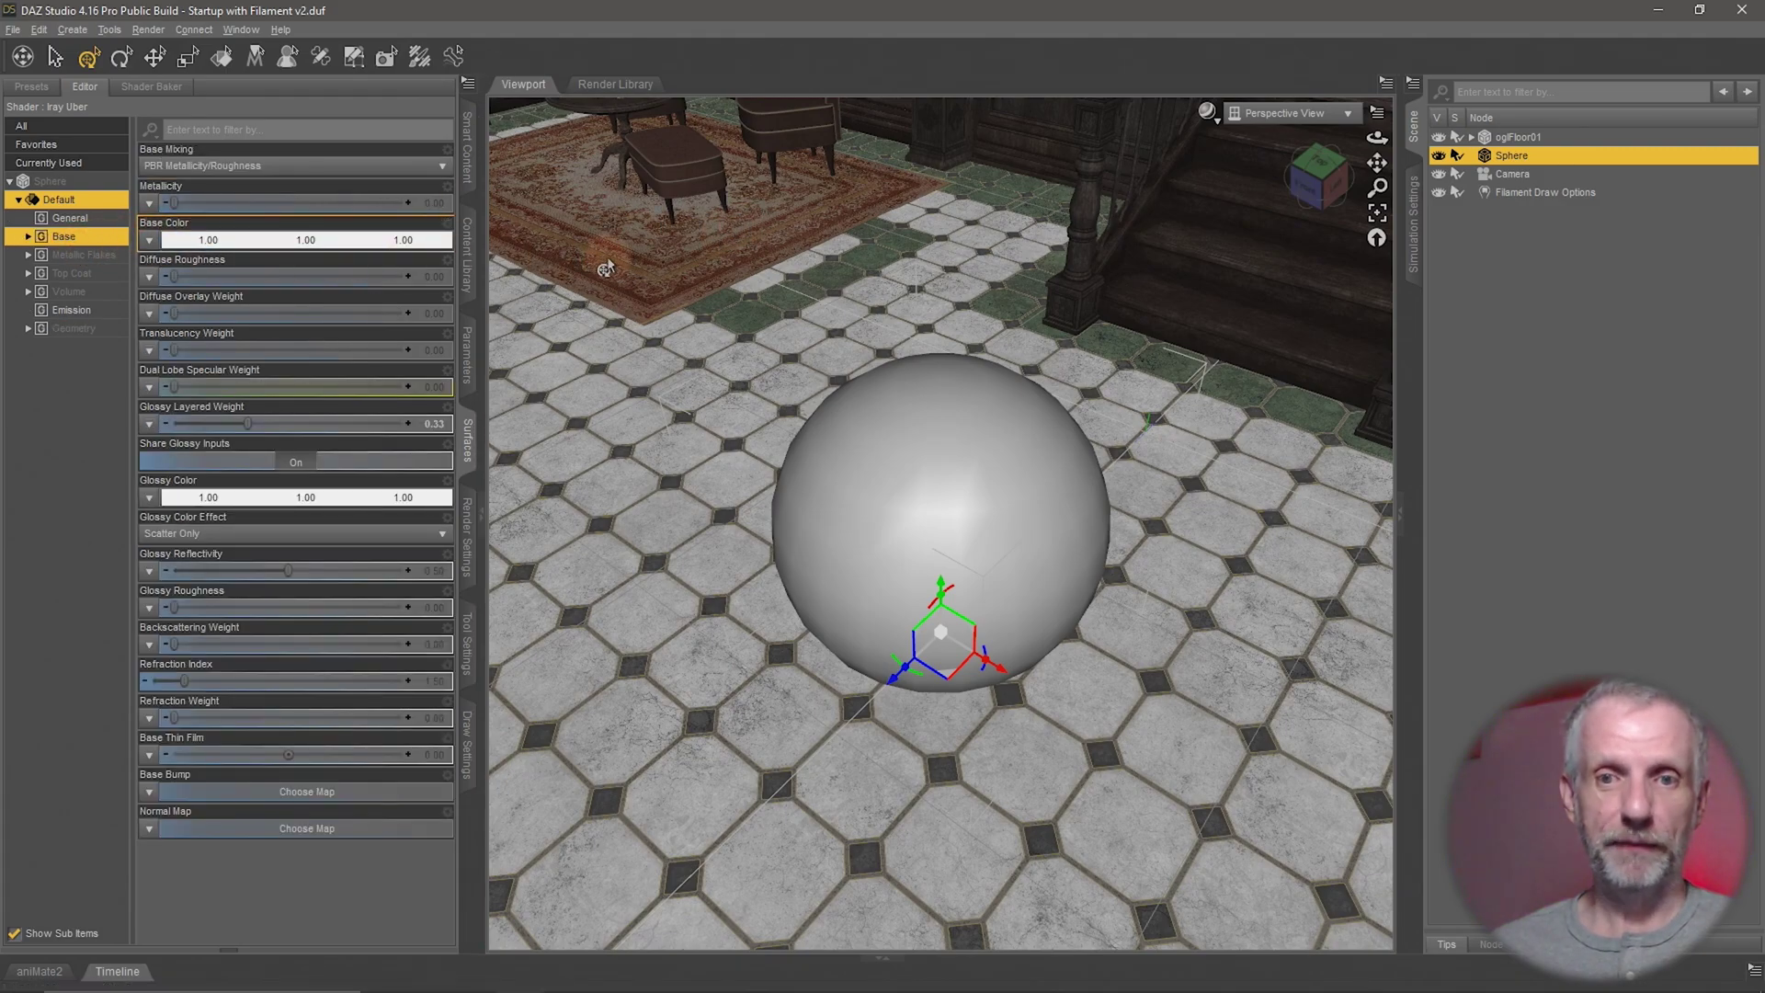
drag(644, 359, 760, 457)
mouse_move(880, 493)
mouse_down()
mouse_move(842, 481)
mouse_move(881, 467)
mouse_move(859, 481)
mouse_move(880, 485)
mouse_up()
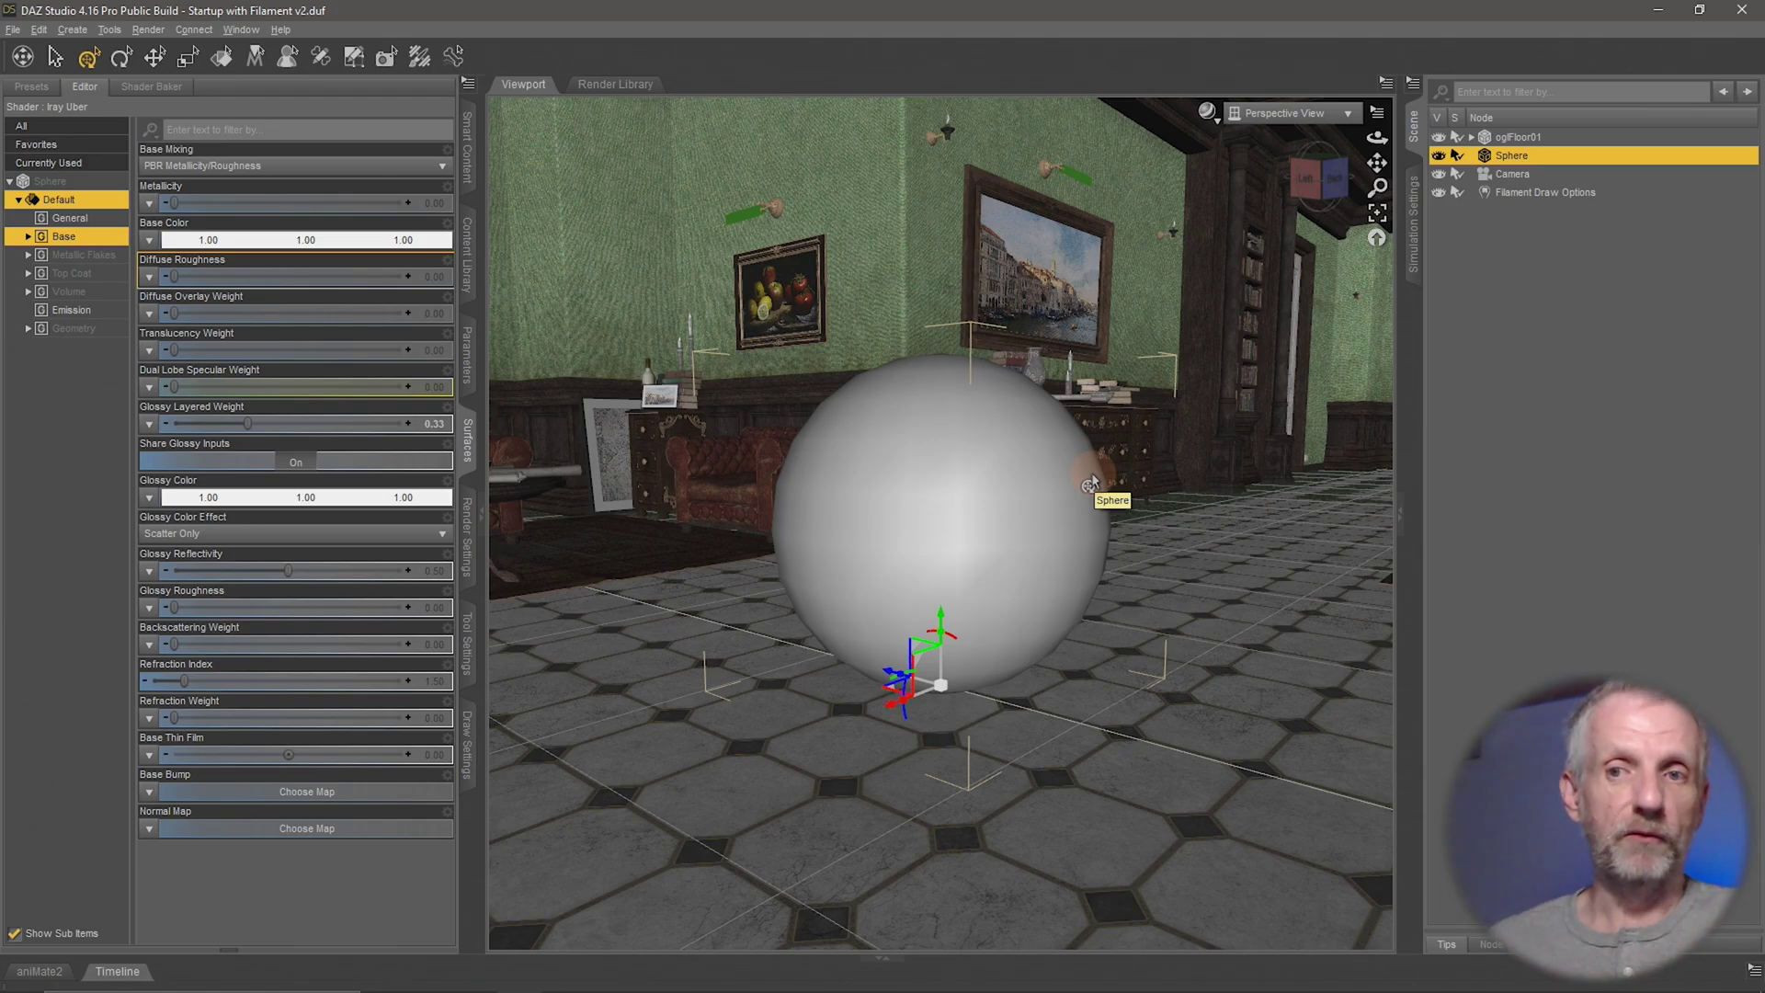
- Switch the viewport to NVIDIA Iray and orbit around the sphere while it renders
click(1207, 112)
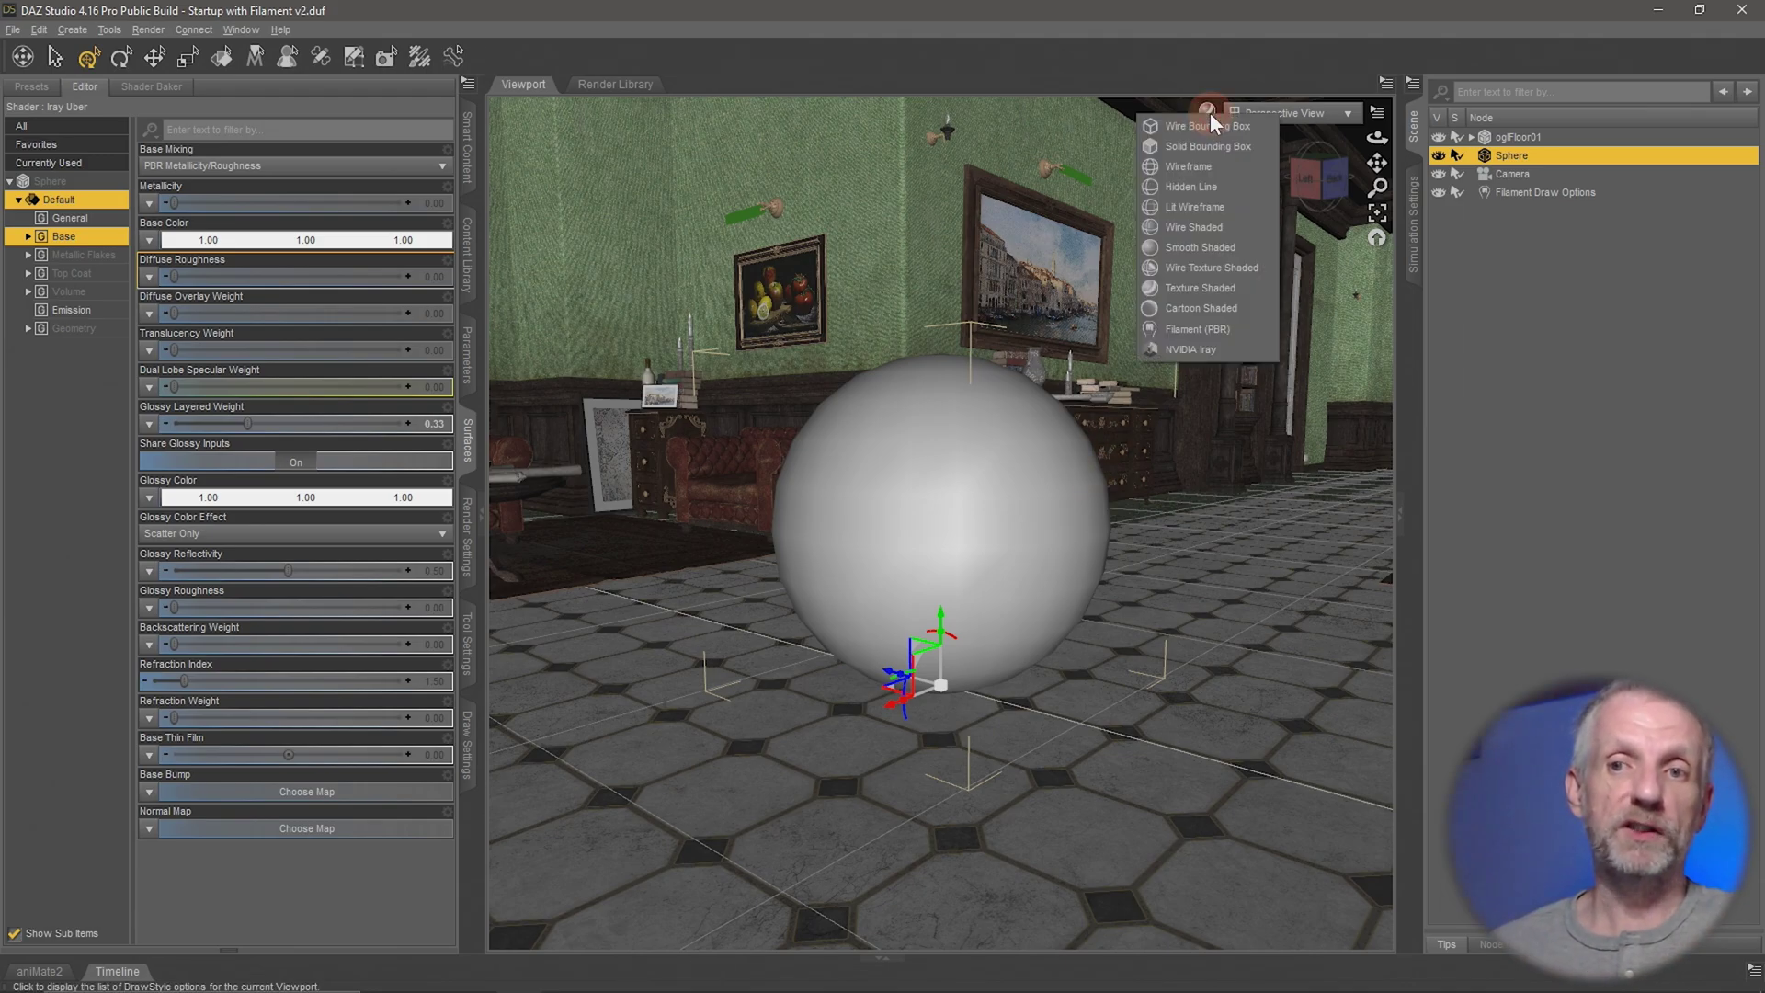
click(1230, 352)
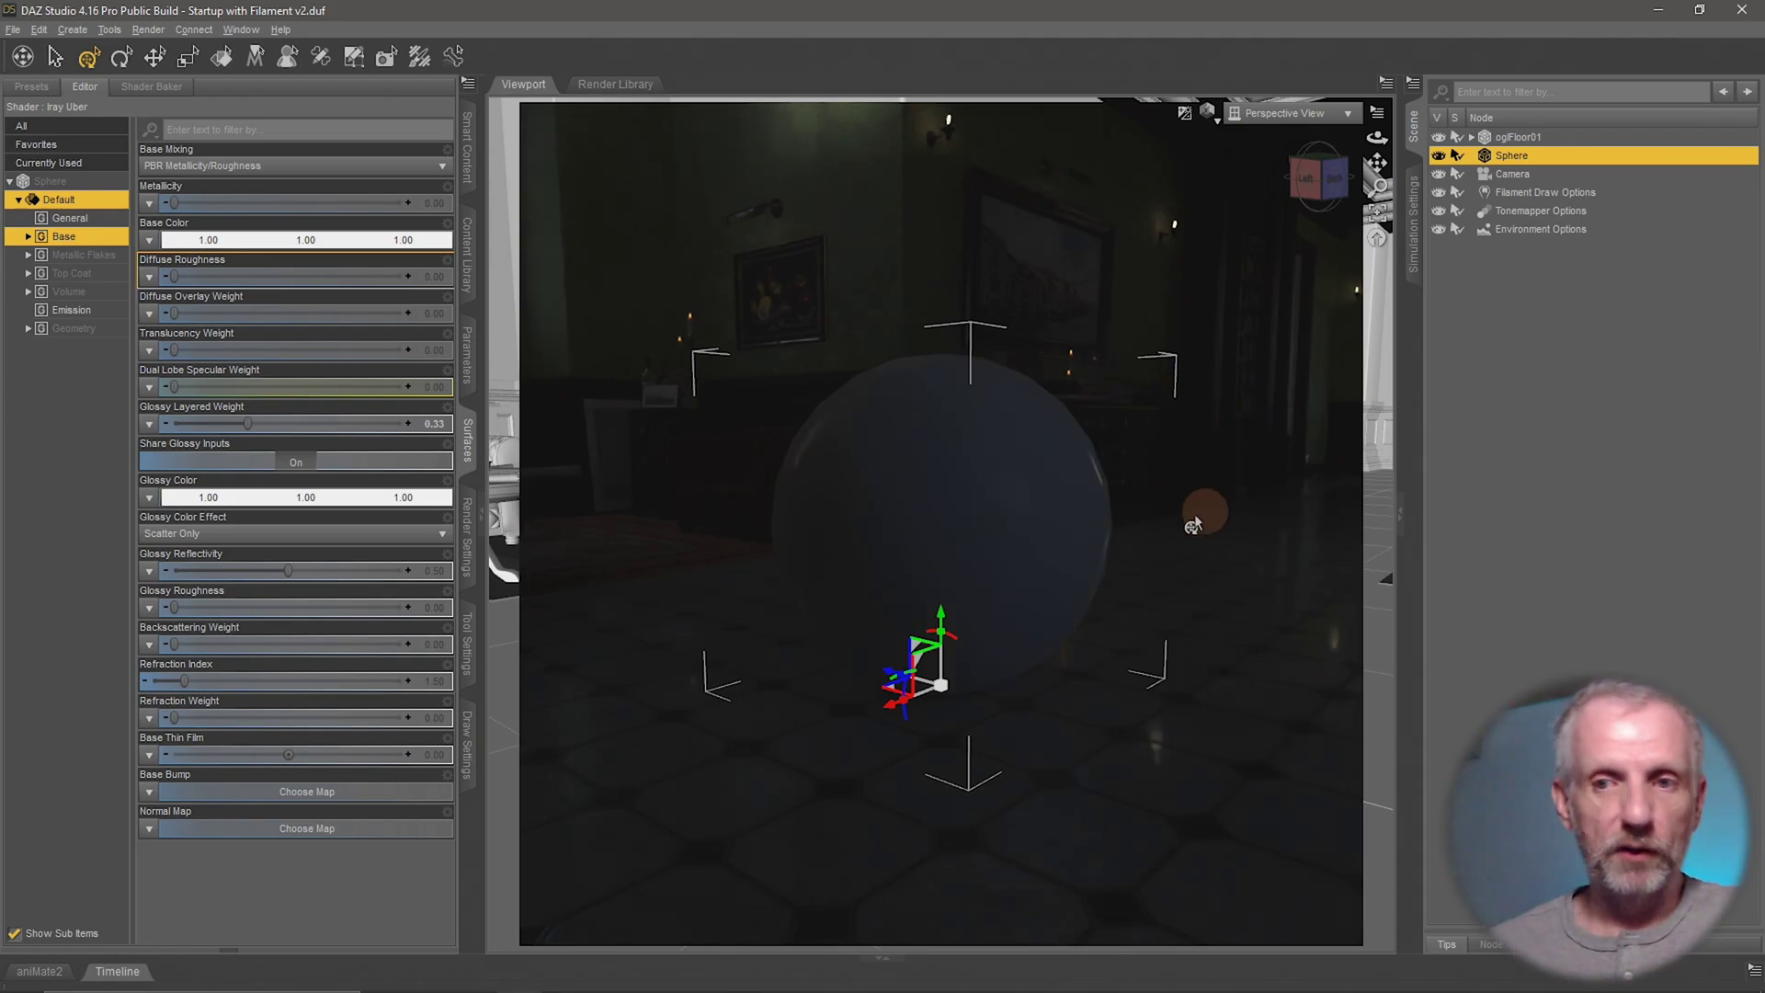
mouse_move(1159, 591)
alt+mouse_down()
mouse_move(1129, 595)
mouse_move(1158, 591)
alt+mouse_up()
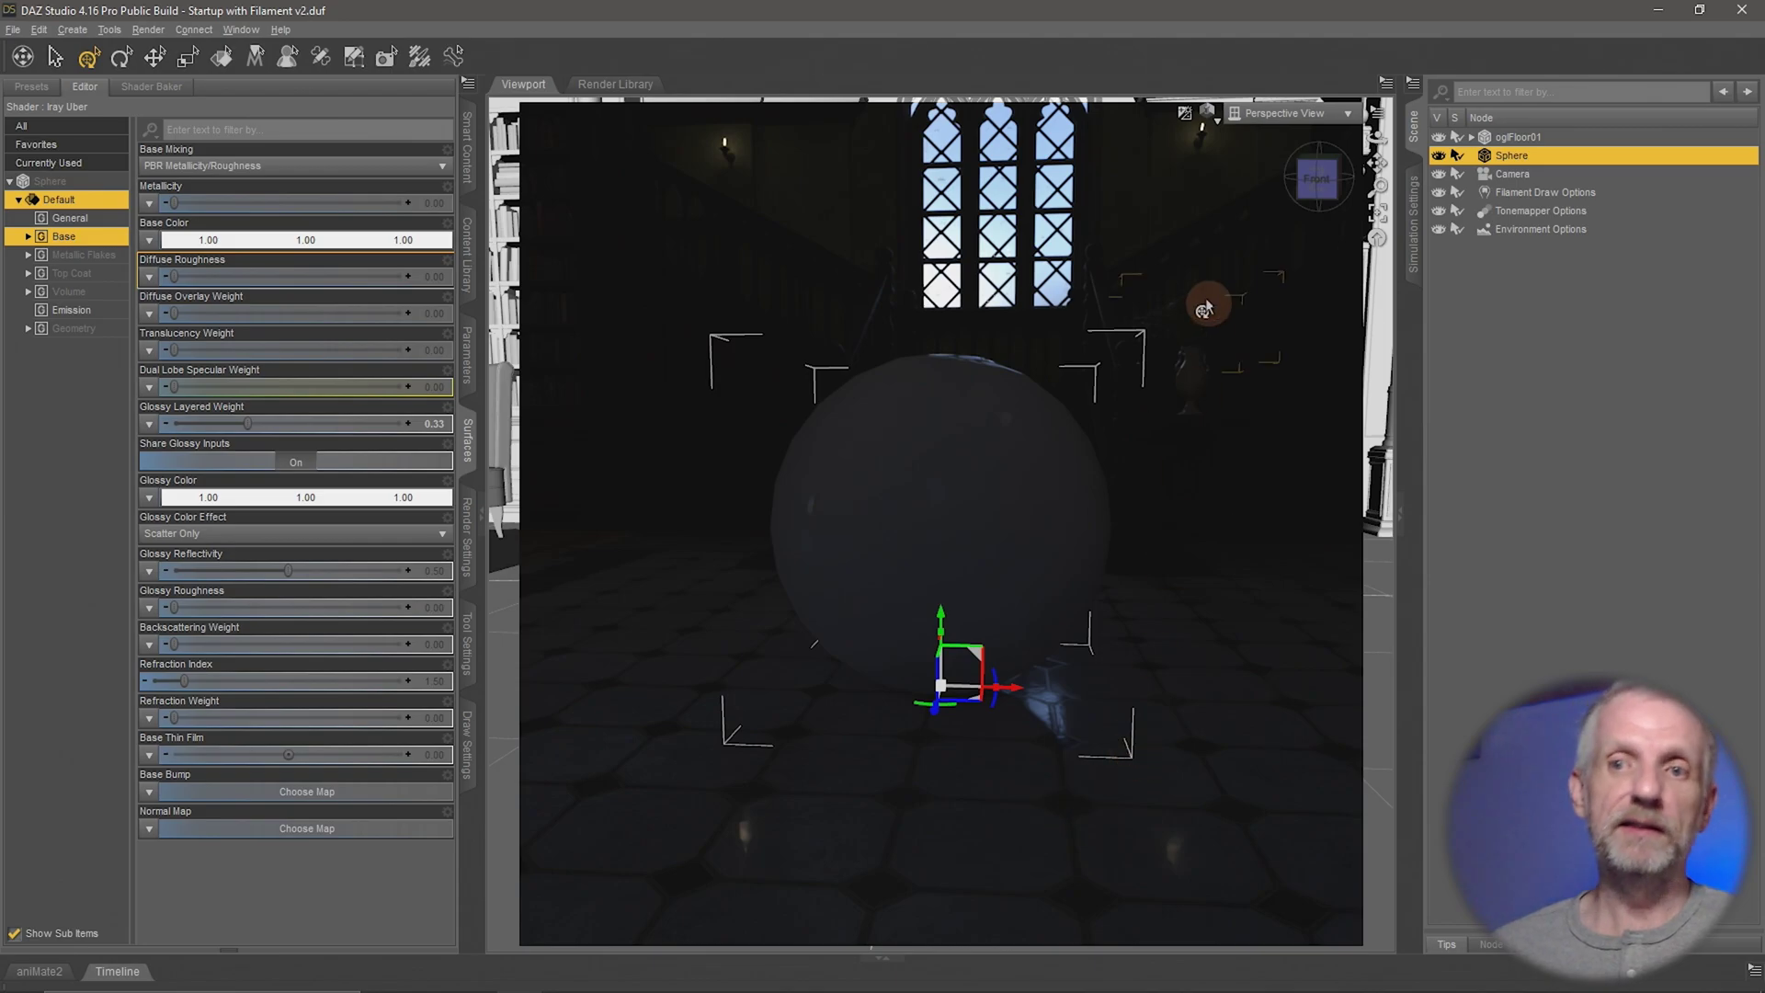
- Return the viewport to Texture Shaded and pull back to see the sphere in the wider library
click(1297, 114)
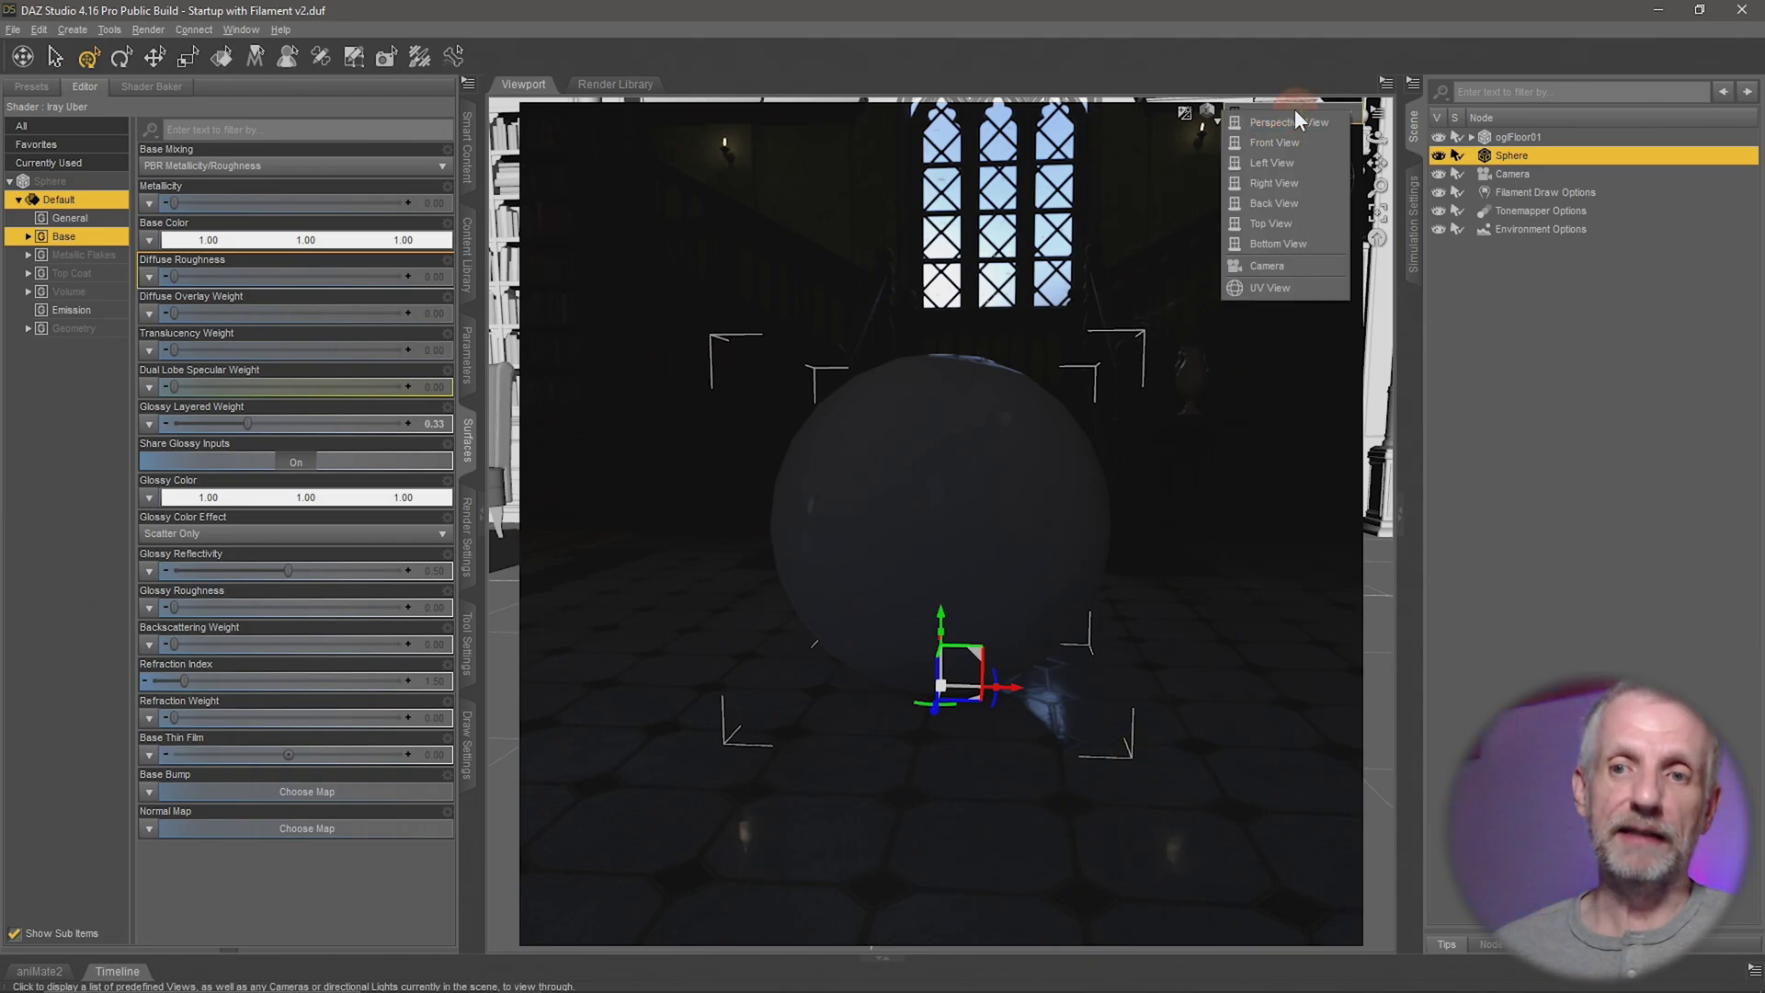
click(1210, 125)
click(1211, 112)
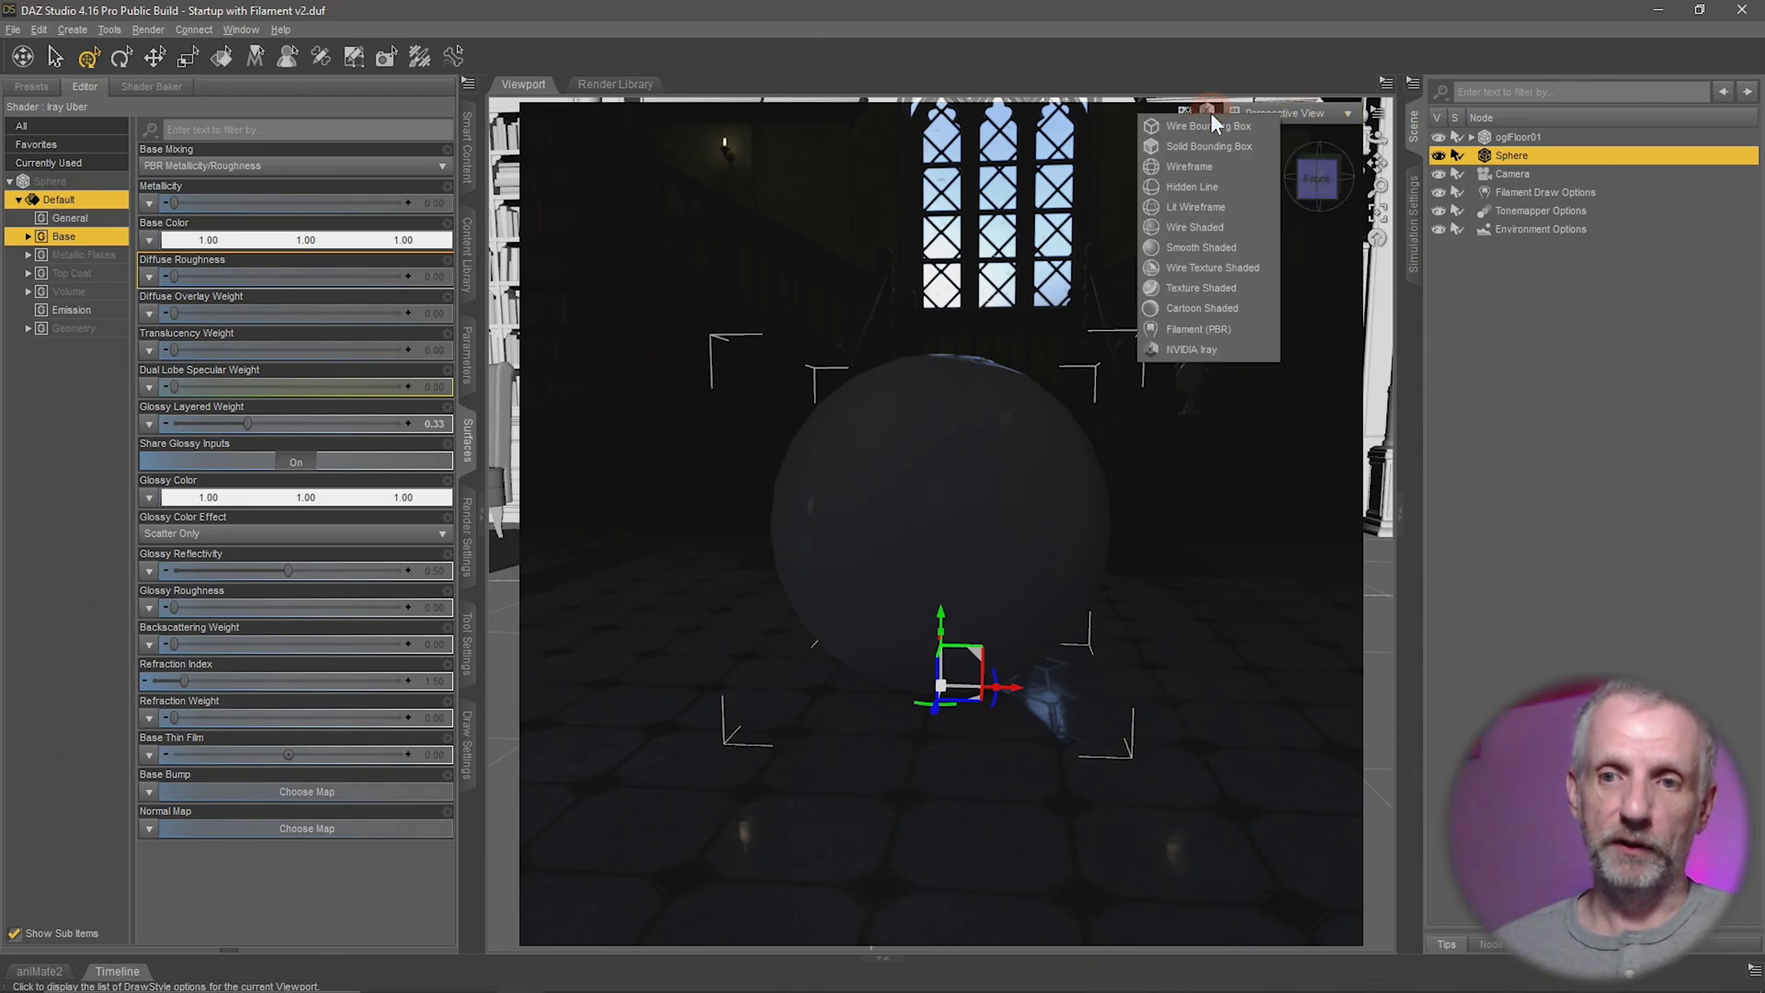
click(1261, 288)
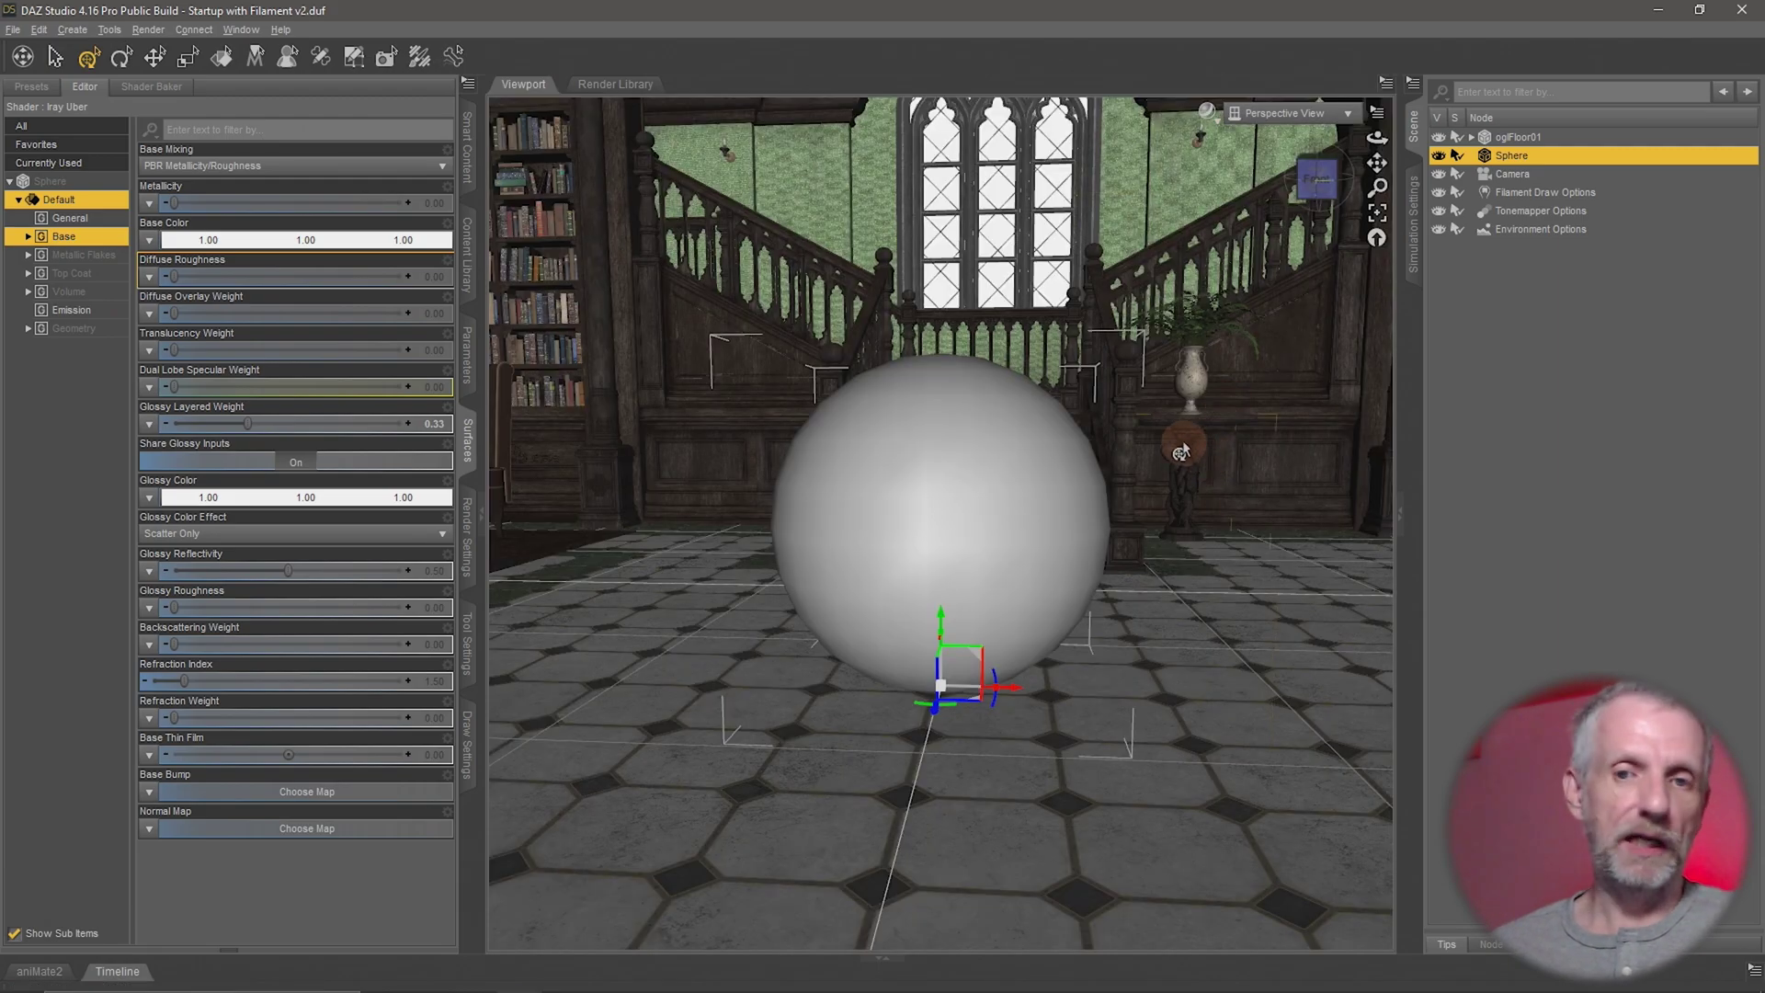
alt+drag(1168, 455, 1164, 461)
alt+right_drag(1164, 462, 1163, 507)
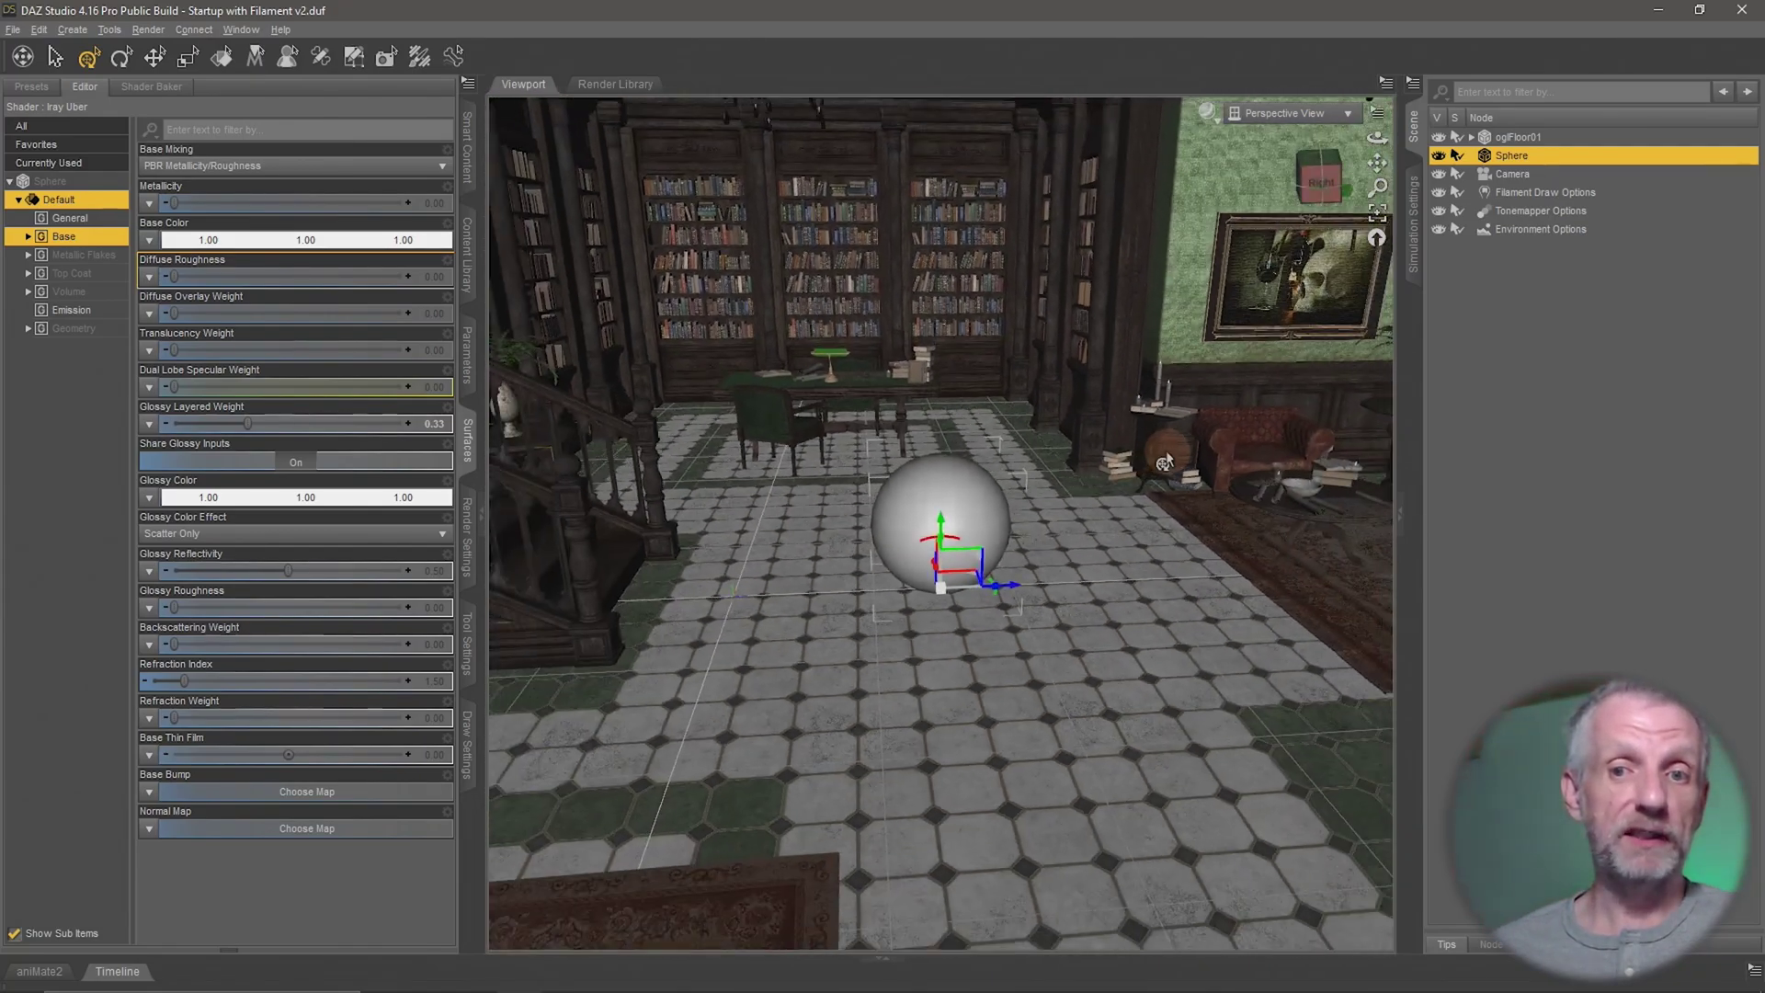
alt+drag(1163, 508, 1164, 508)
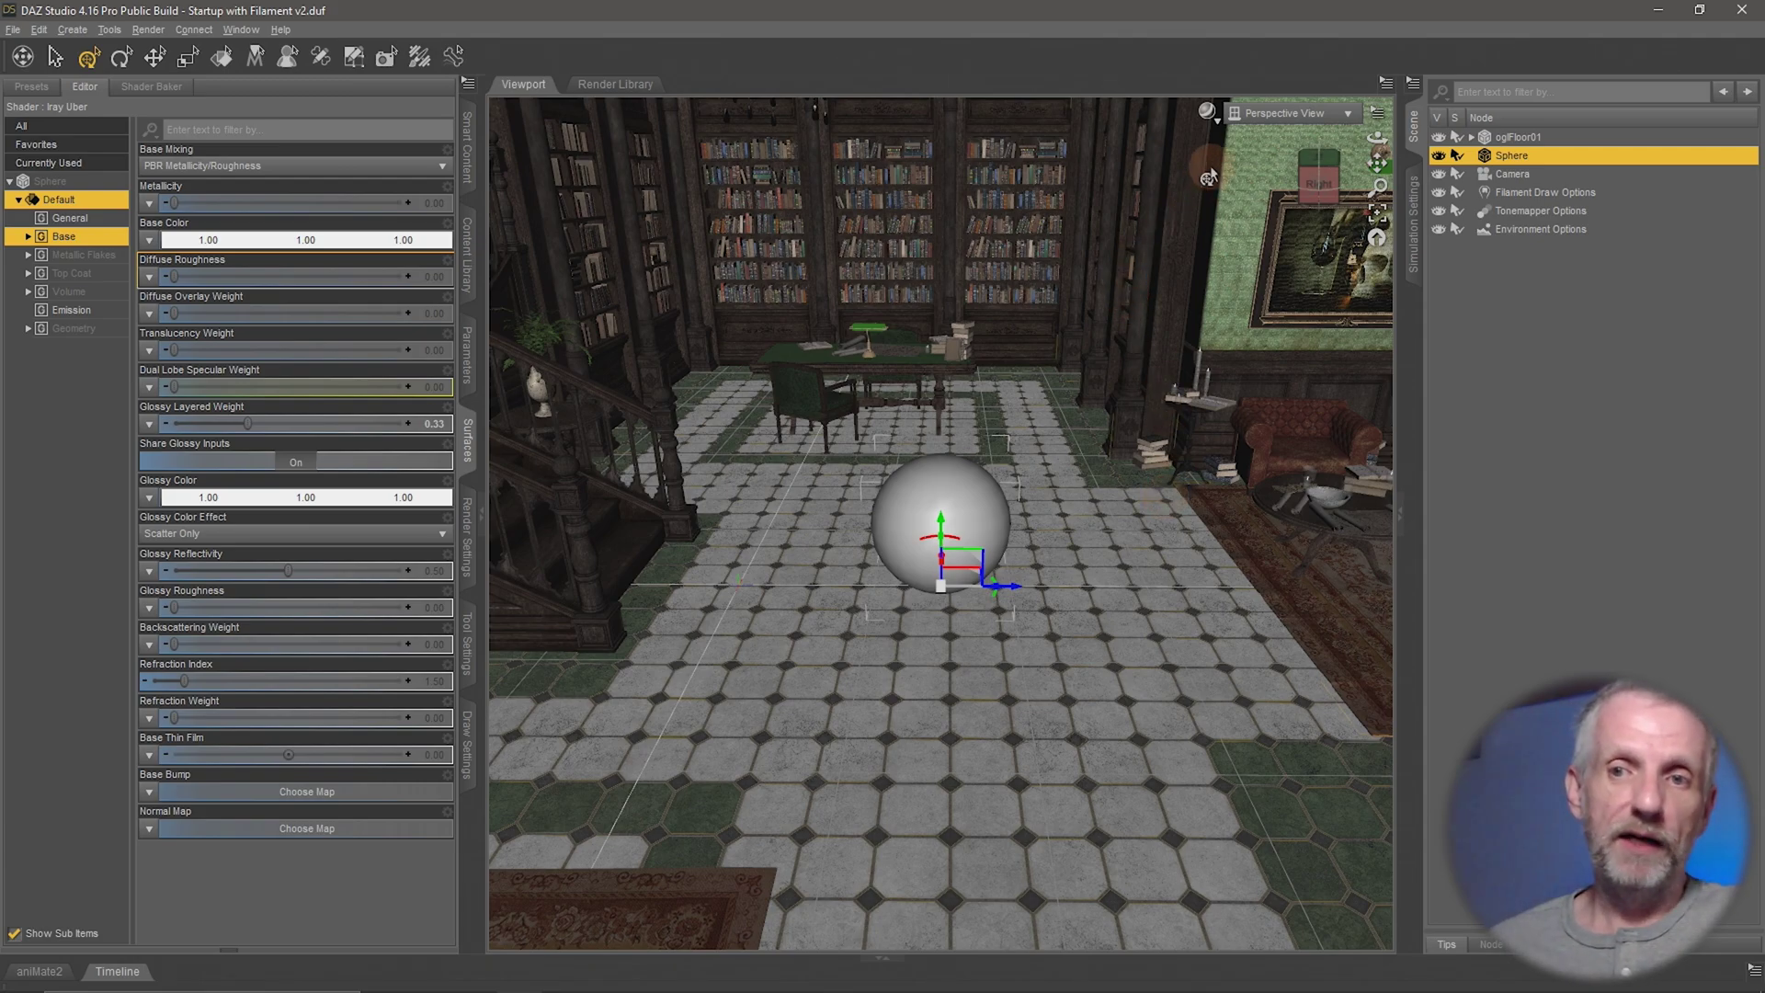
- Switch the viewport draw style to Filament (PBR) and orbit close to the green patterned wallpaper
click(1208, 113)
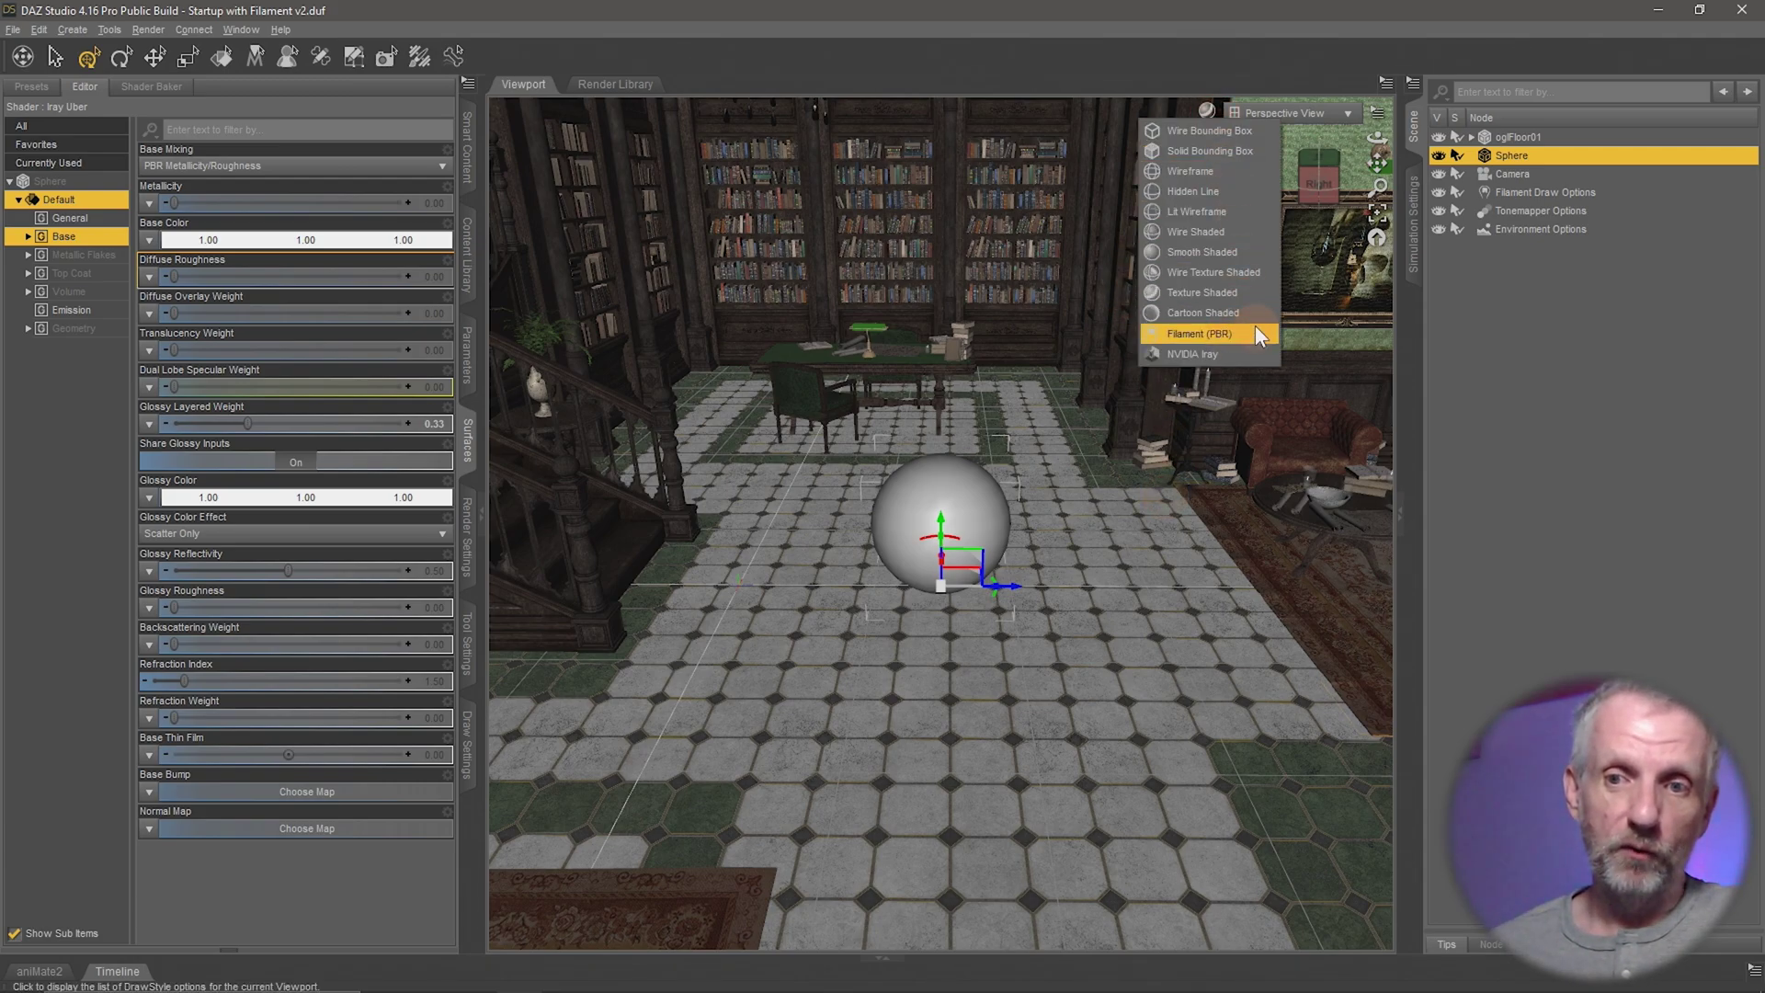
click(1225, 334)
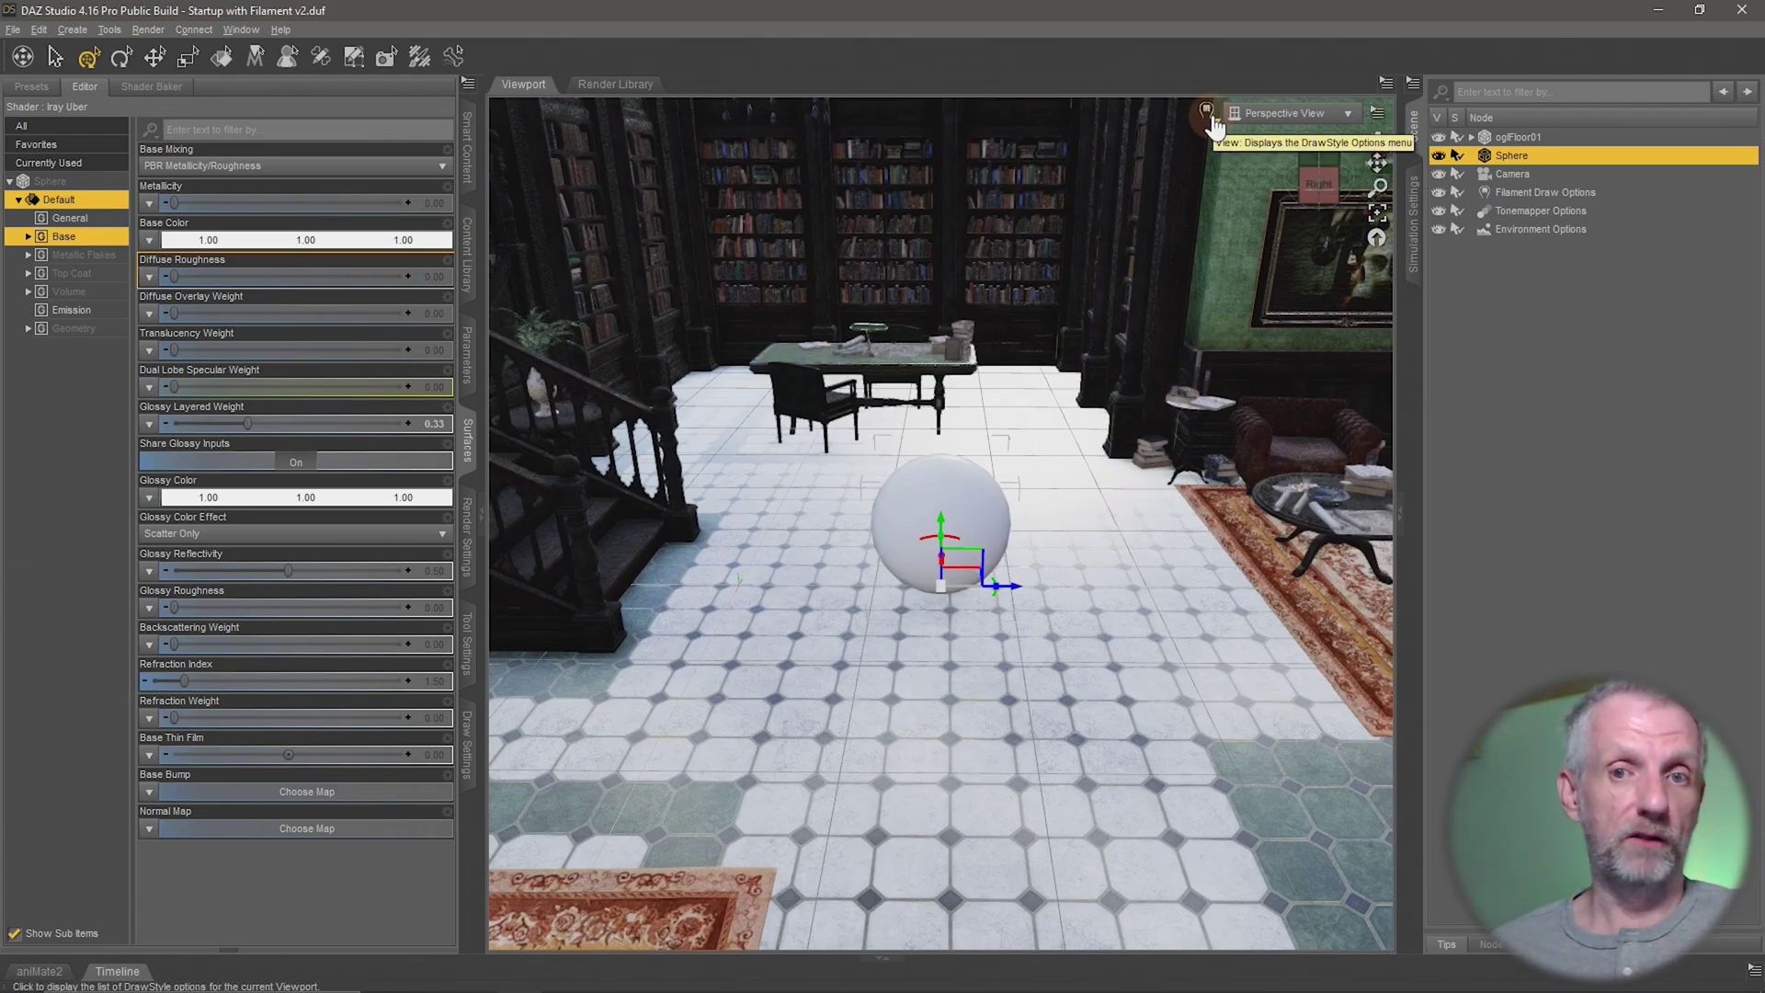
mouse_move(1168, 427)
alt+mouse_down()
mouse_move(1174, 405)
mouse_move(1202, 414)
mouse_move(1167, 405)
mouse_move(1178, 417)
alt+mouse_up()
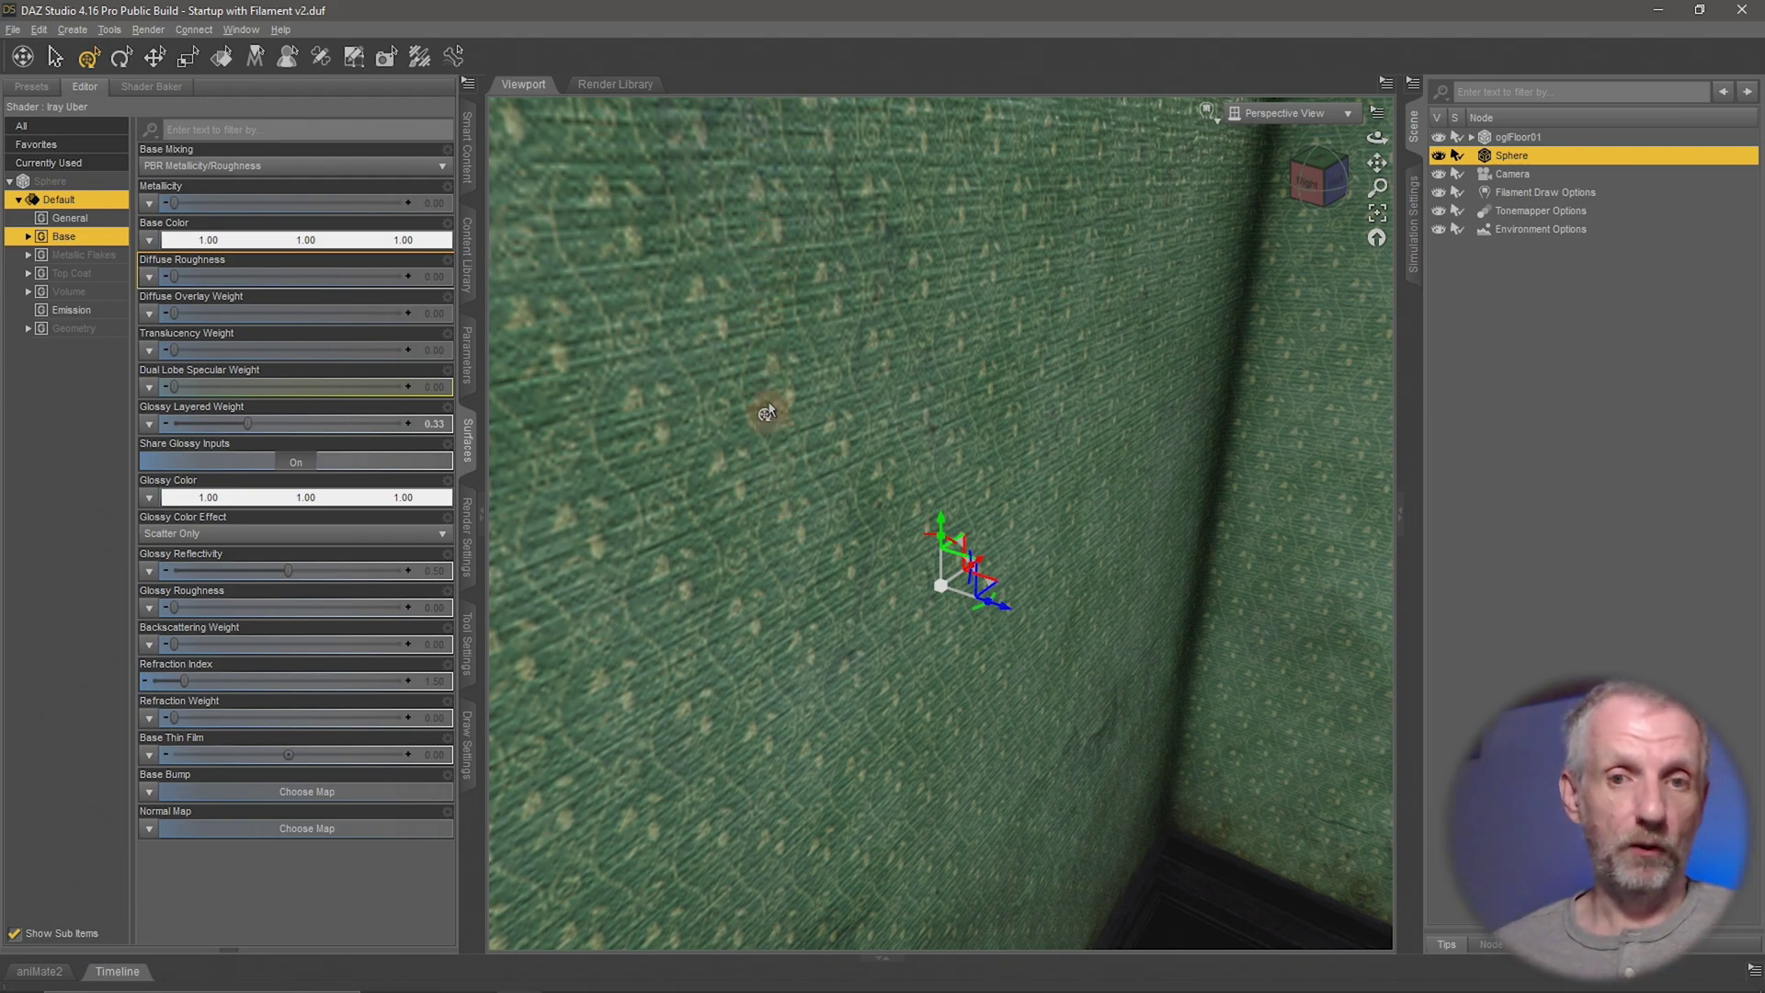
- Compare the wallpaper in Texture Shaded, return to Filament (PBR), and pull back to overlook the library
click(1207, 114)
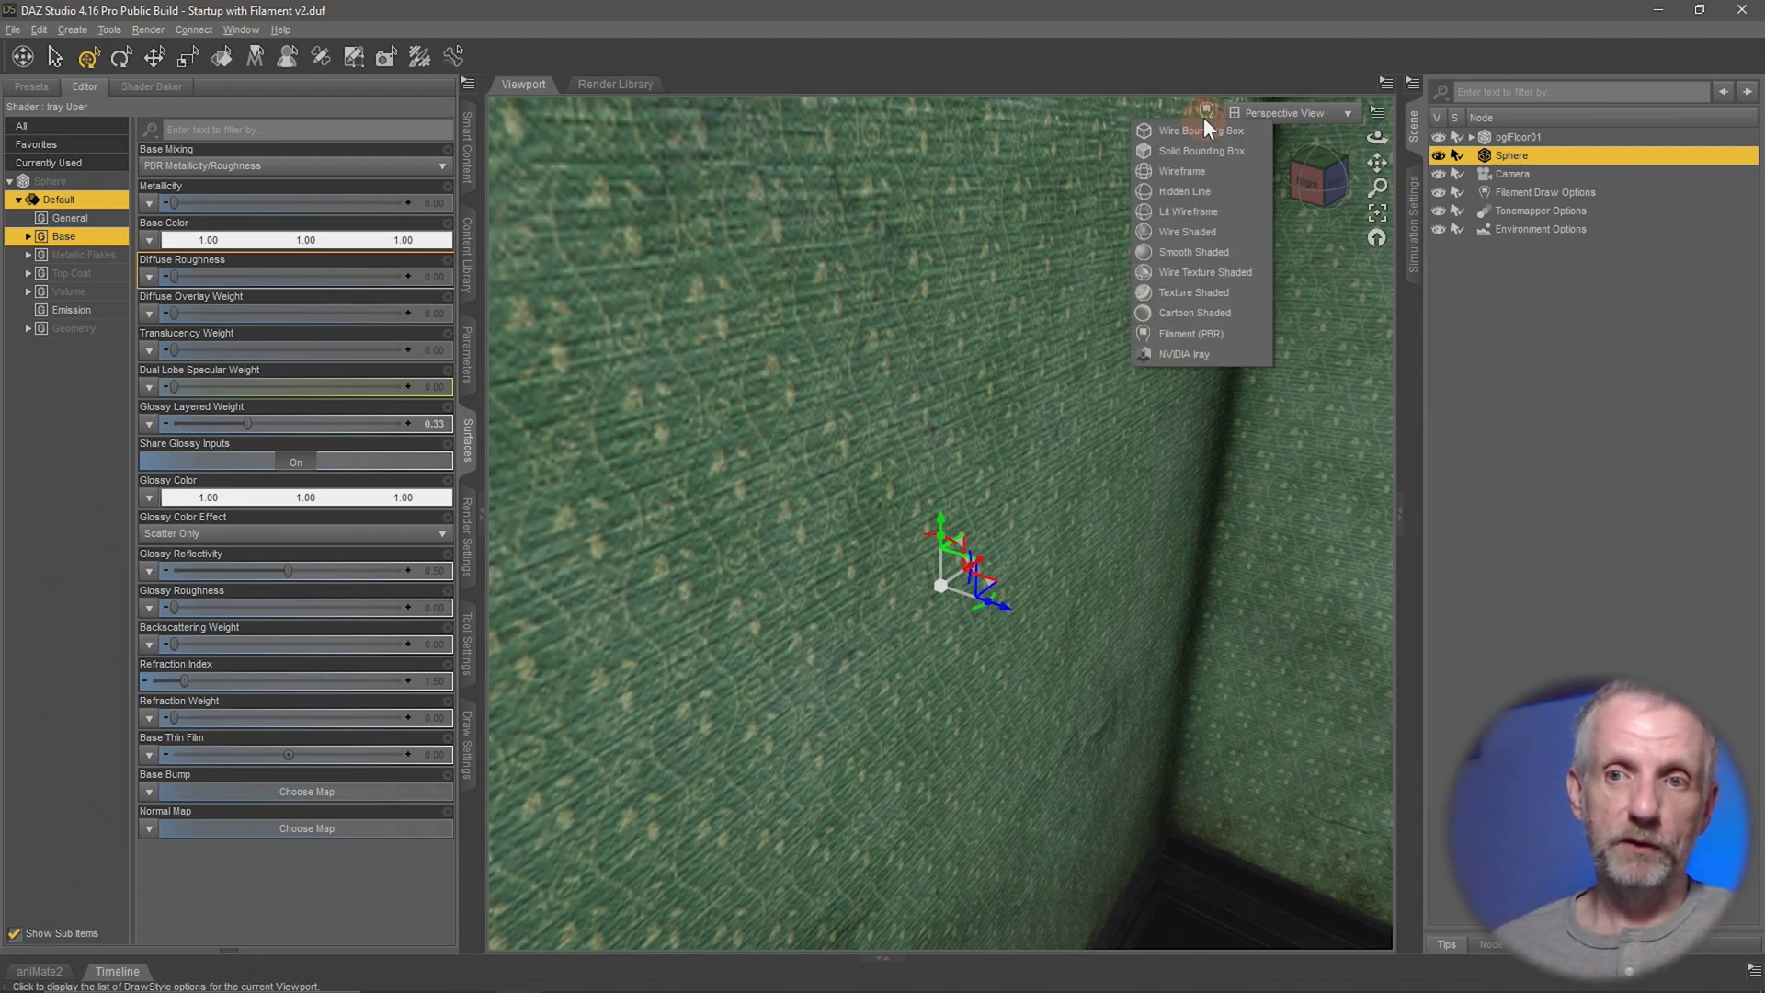
click(1217, 291)
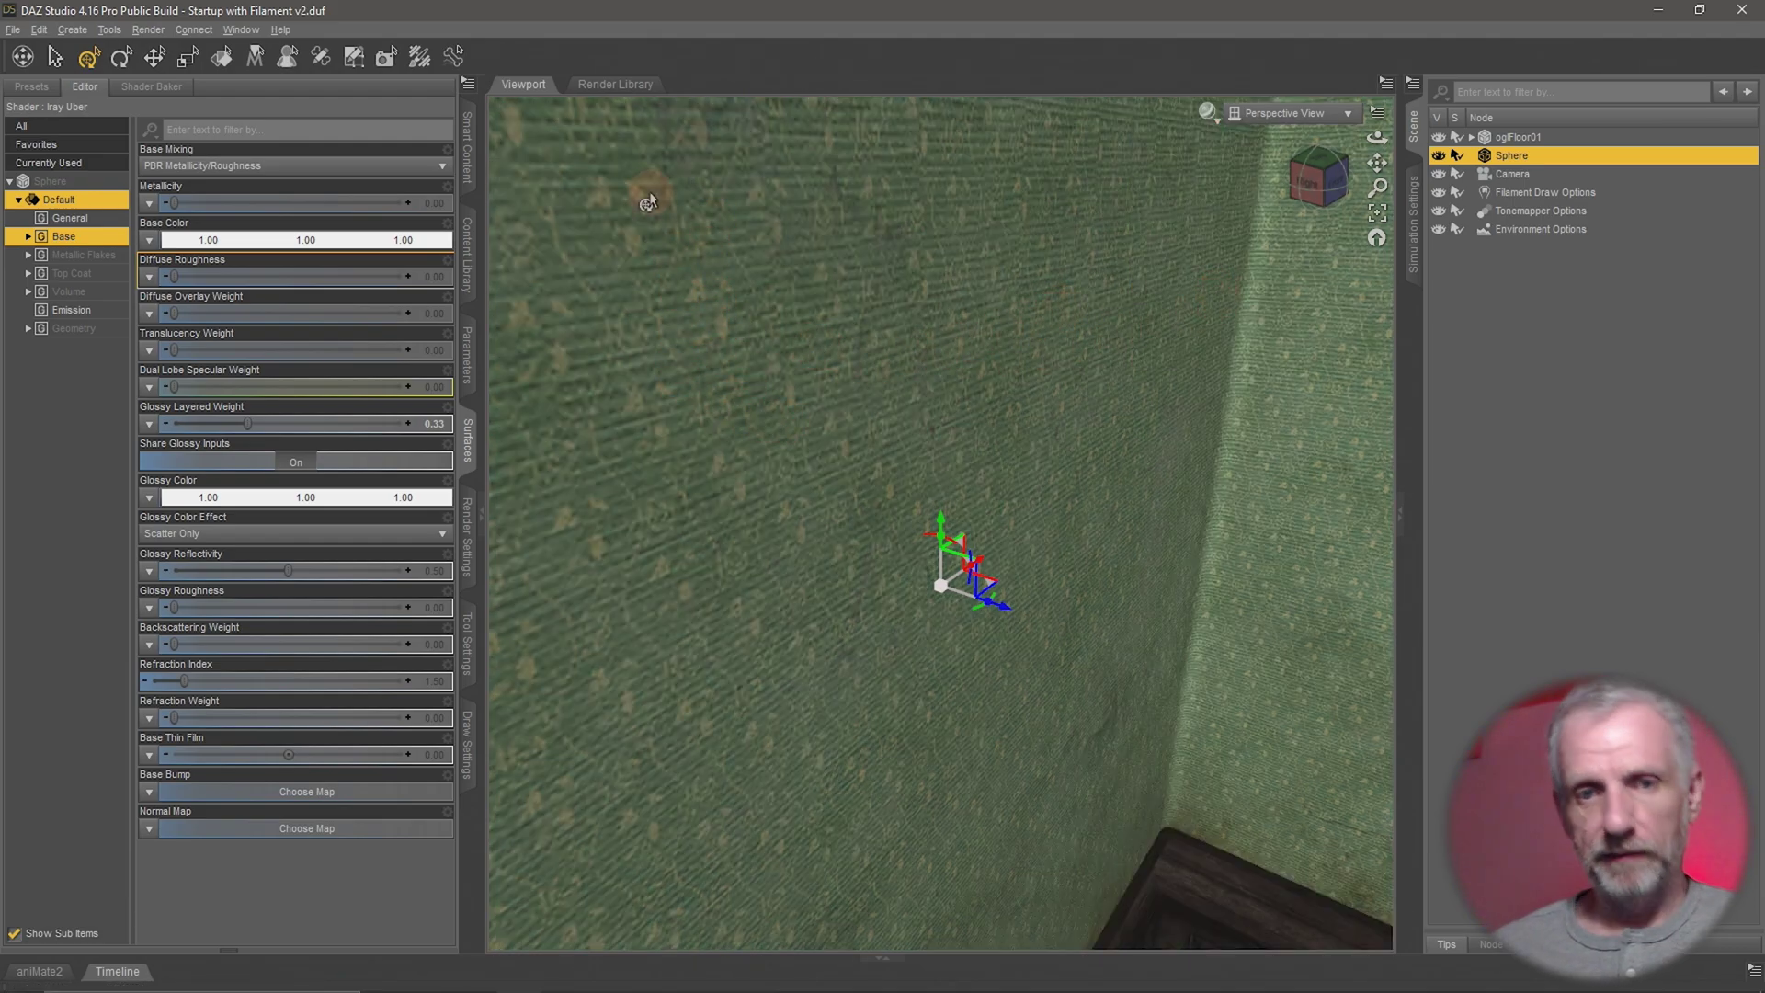
click(1210, 118)
click(1227, 329)
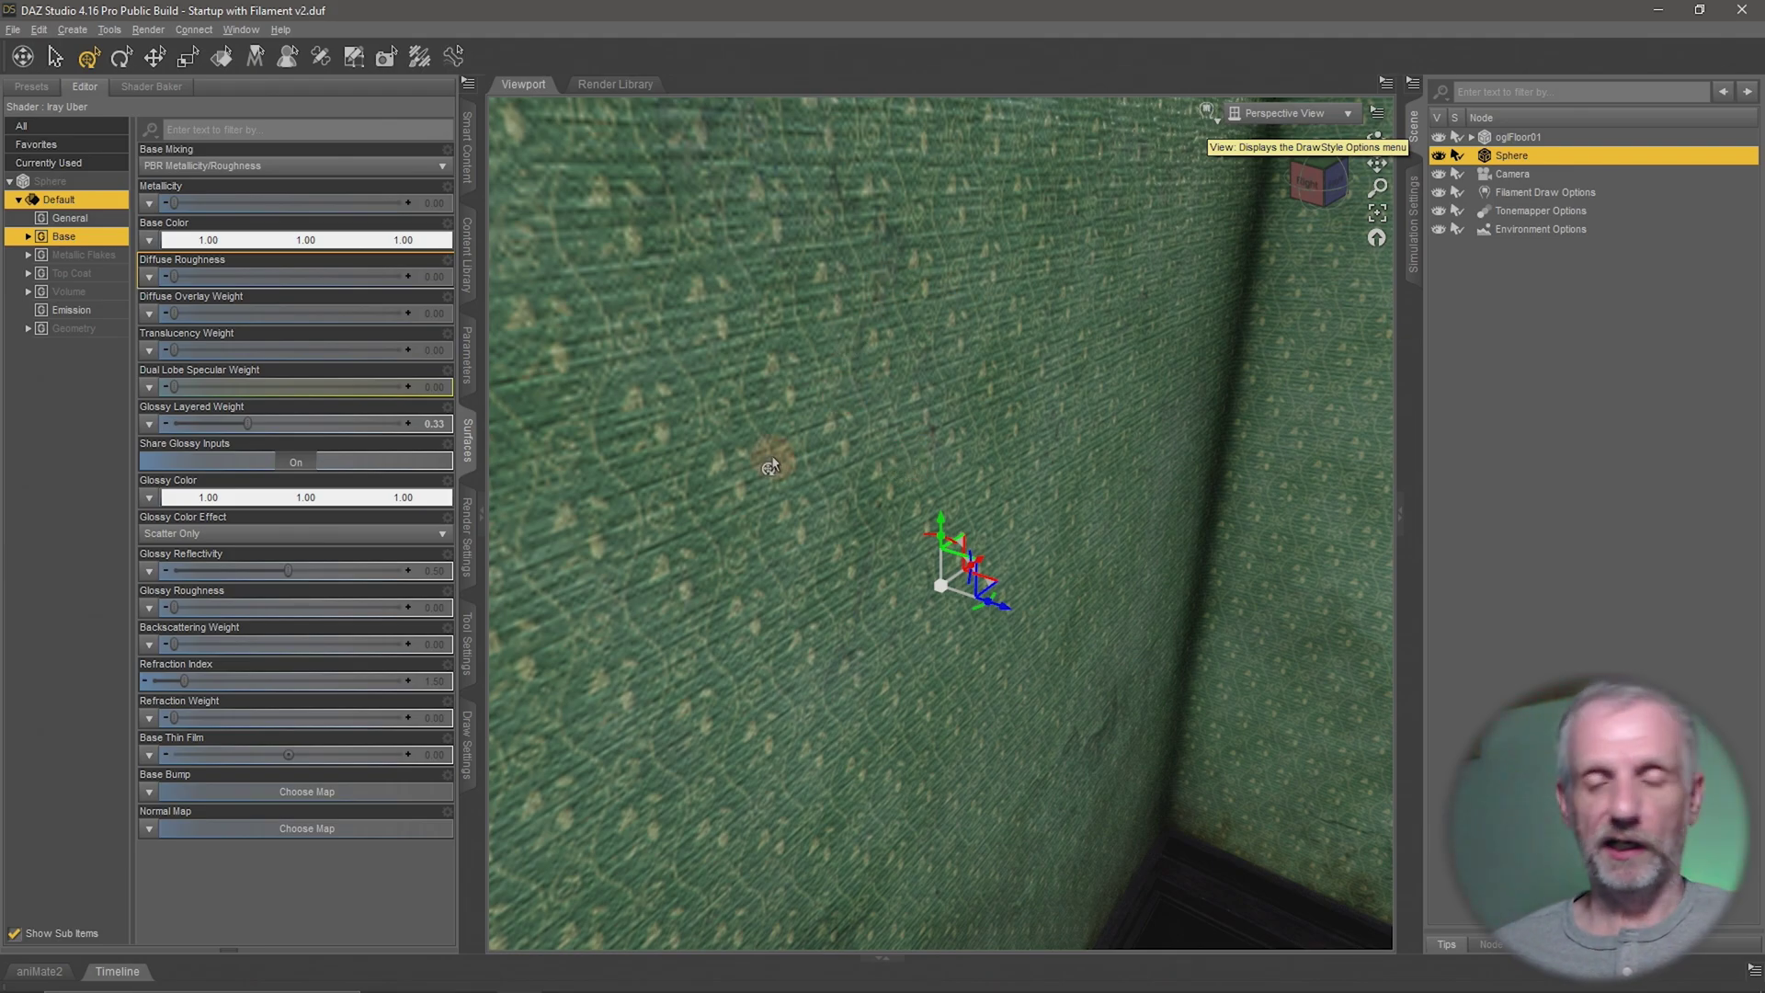
alt+drag(771, 465, 835, 474)
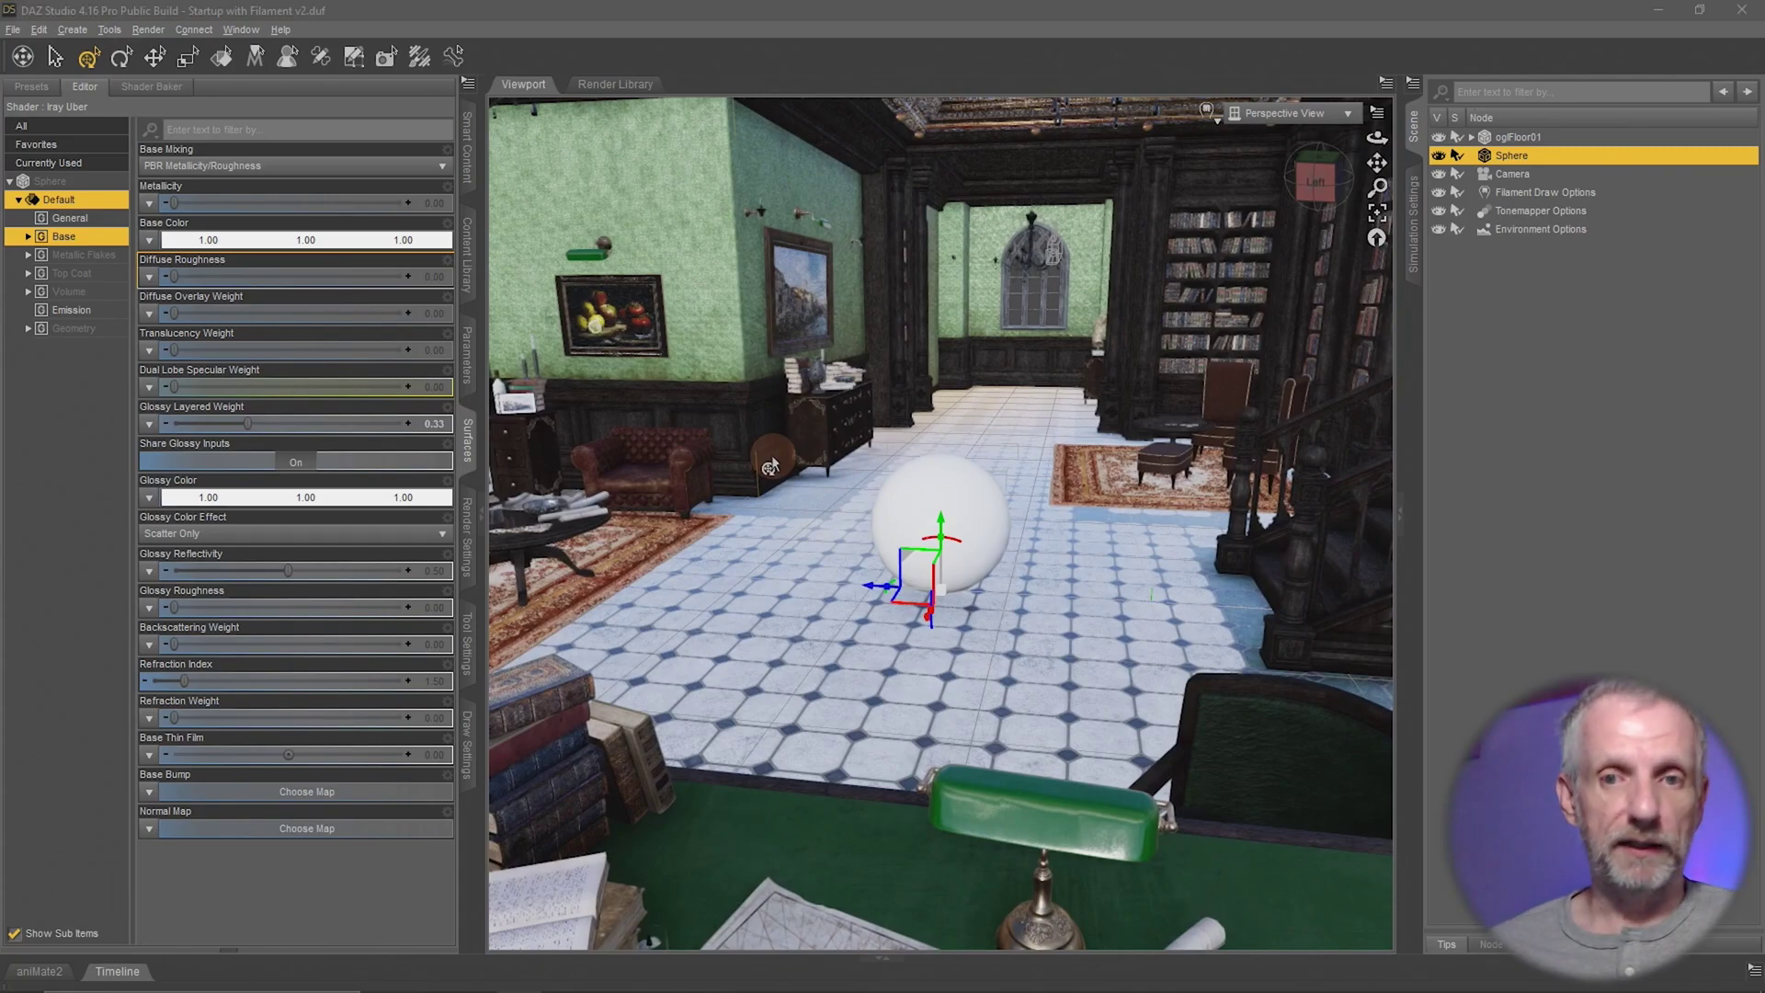
key(alt+Tab)
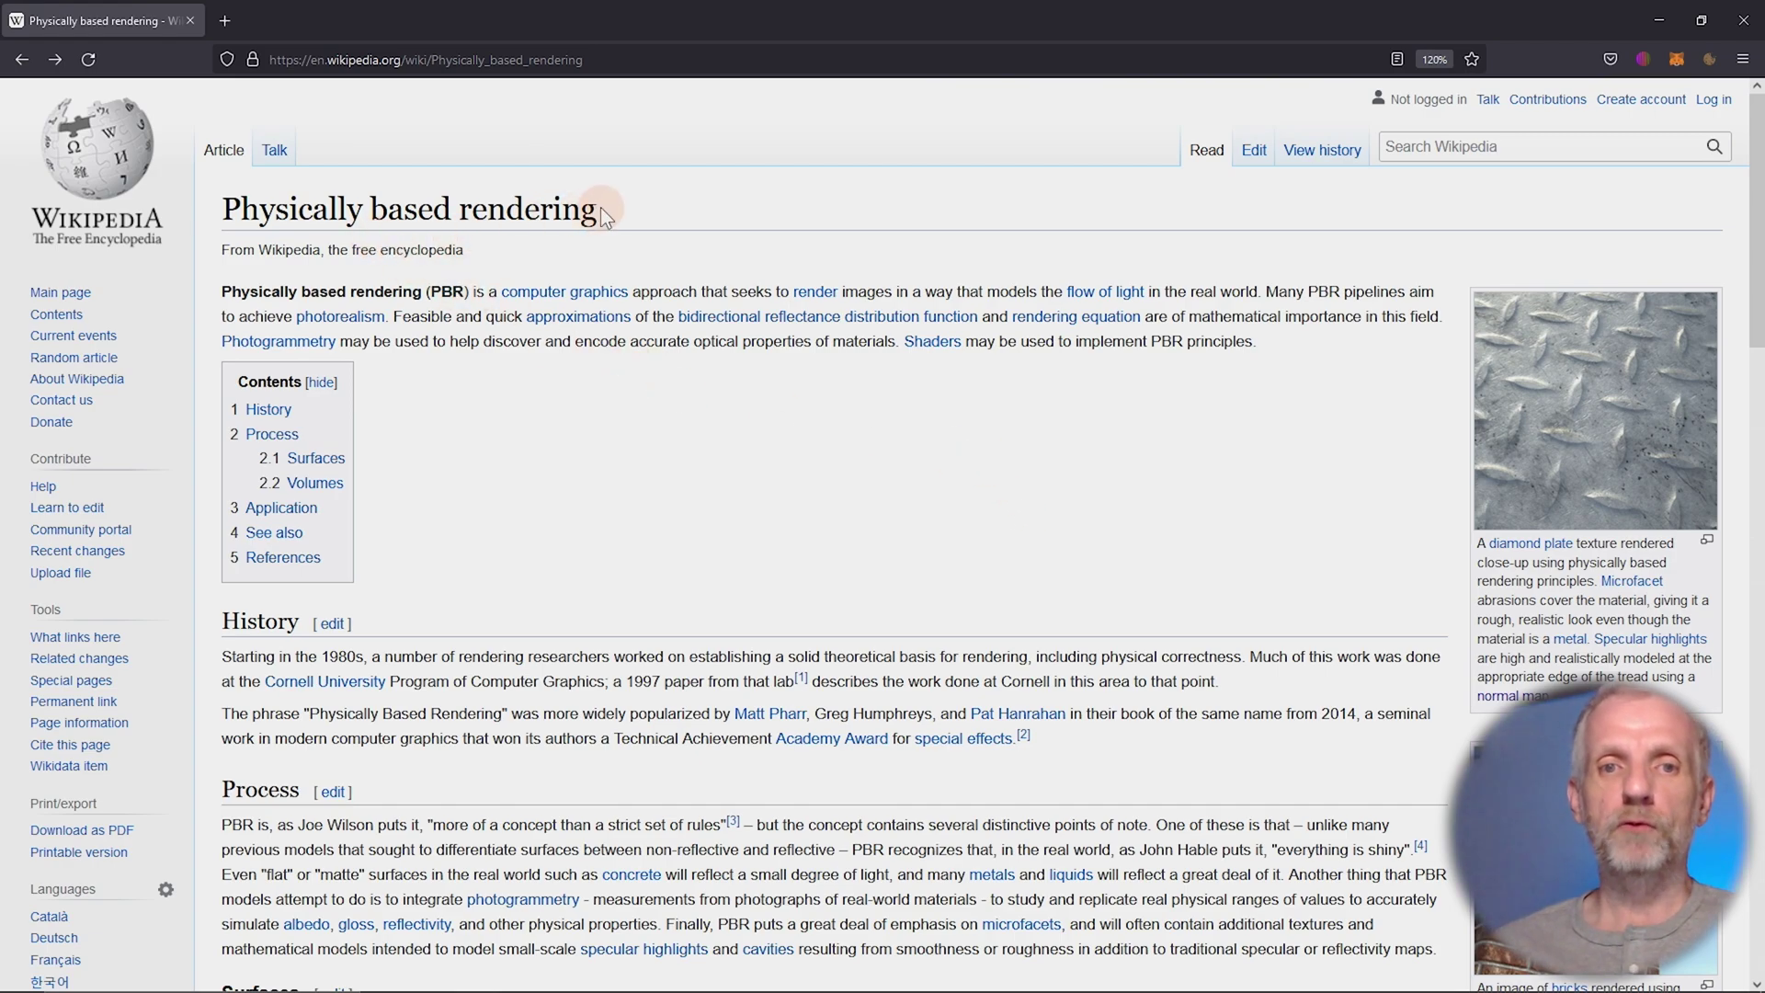
drag(599, 207, 241, 221)
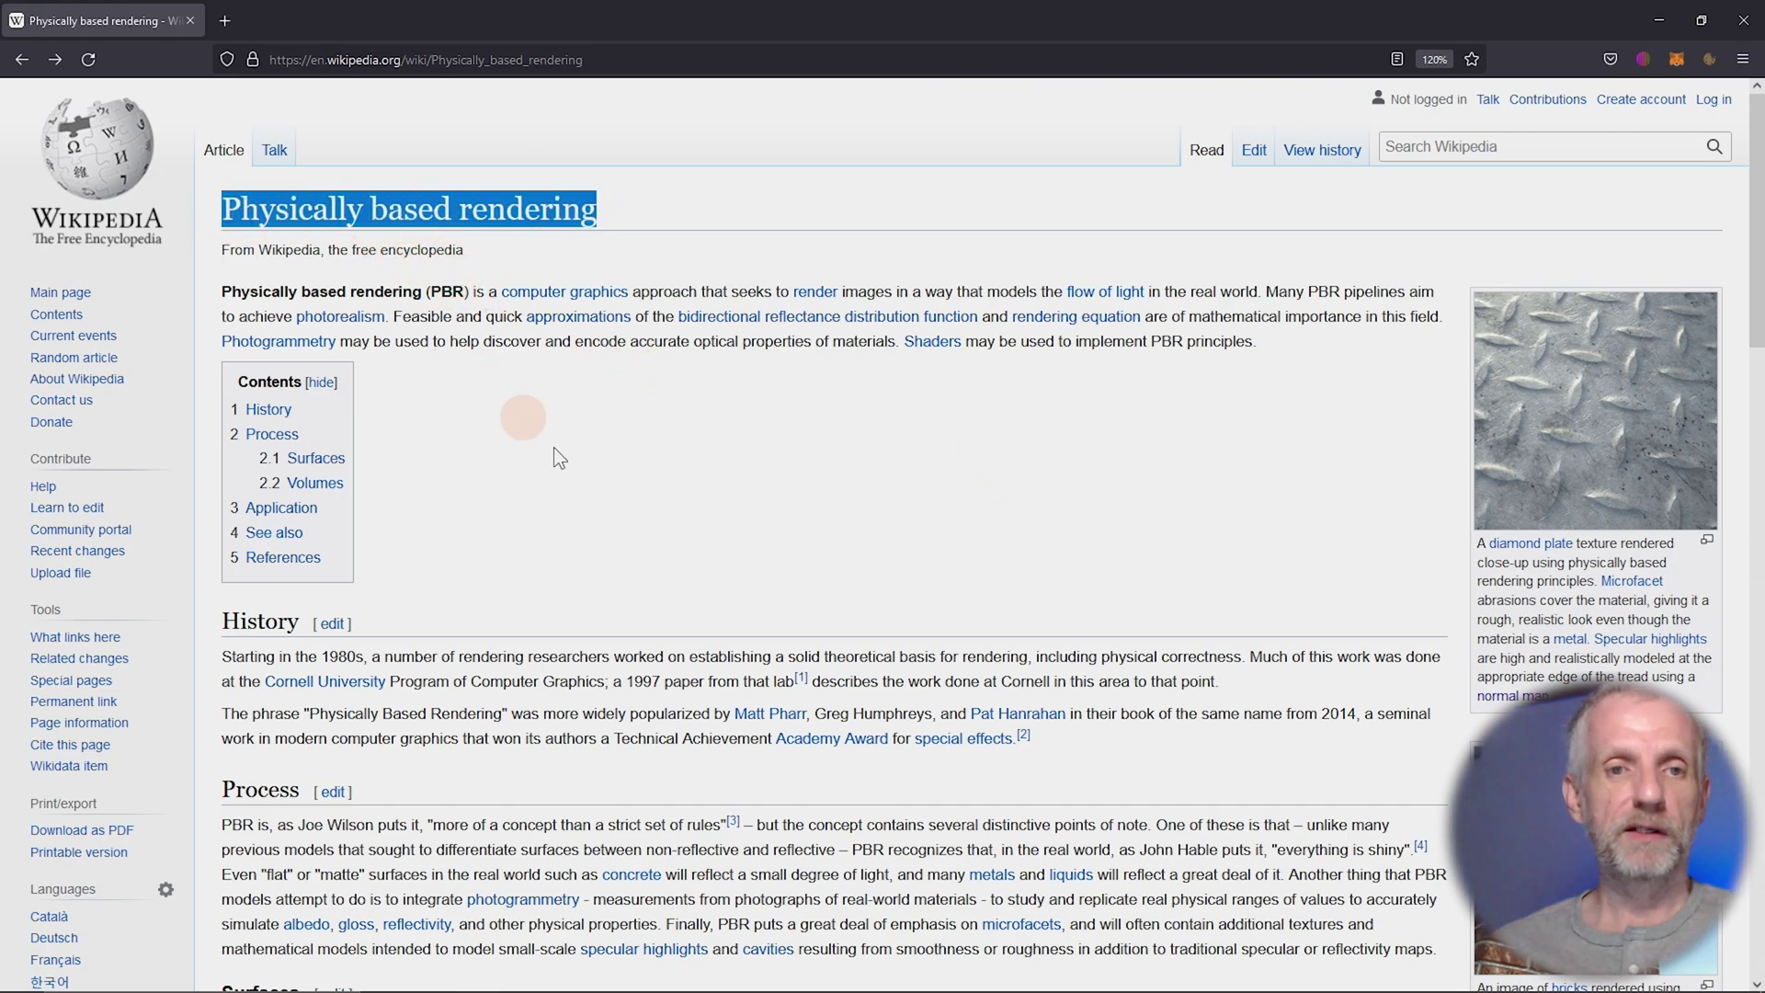
key(alt+Tab)
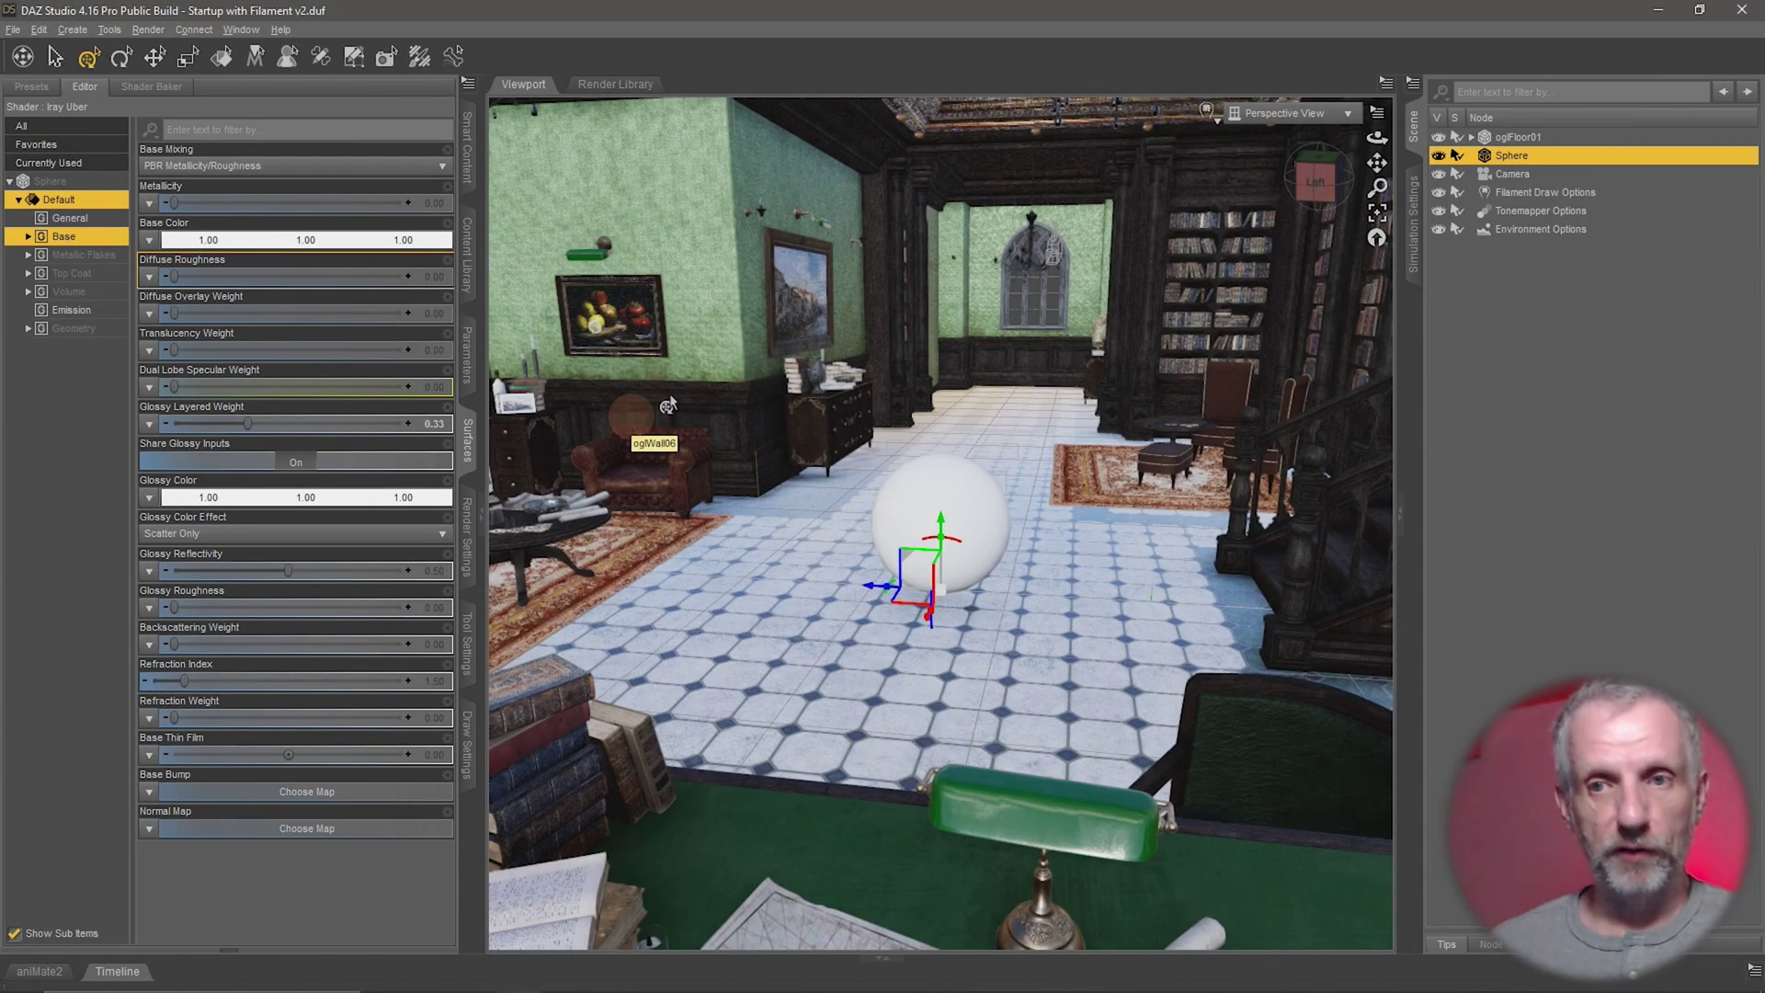
- Change the viewport draw style to Cartoon Shaded
click(1208, 111)
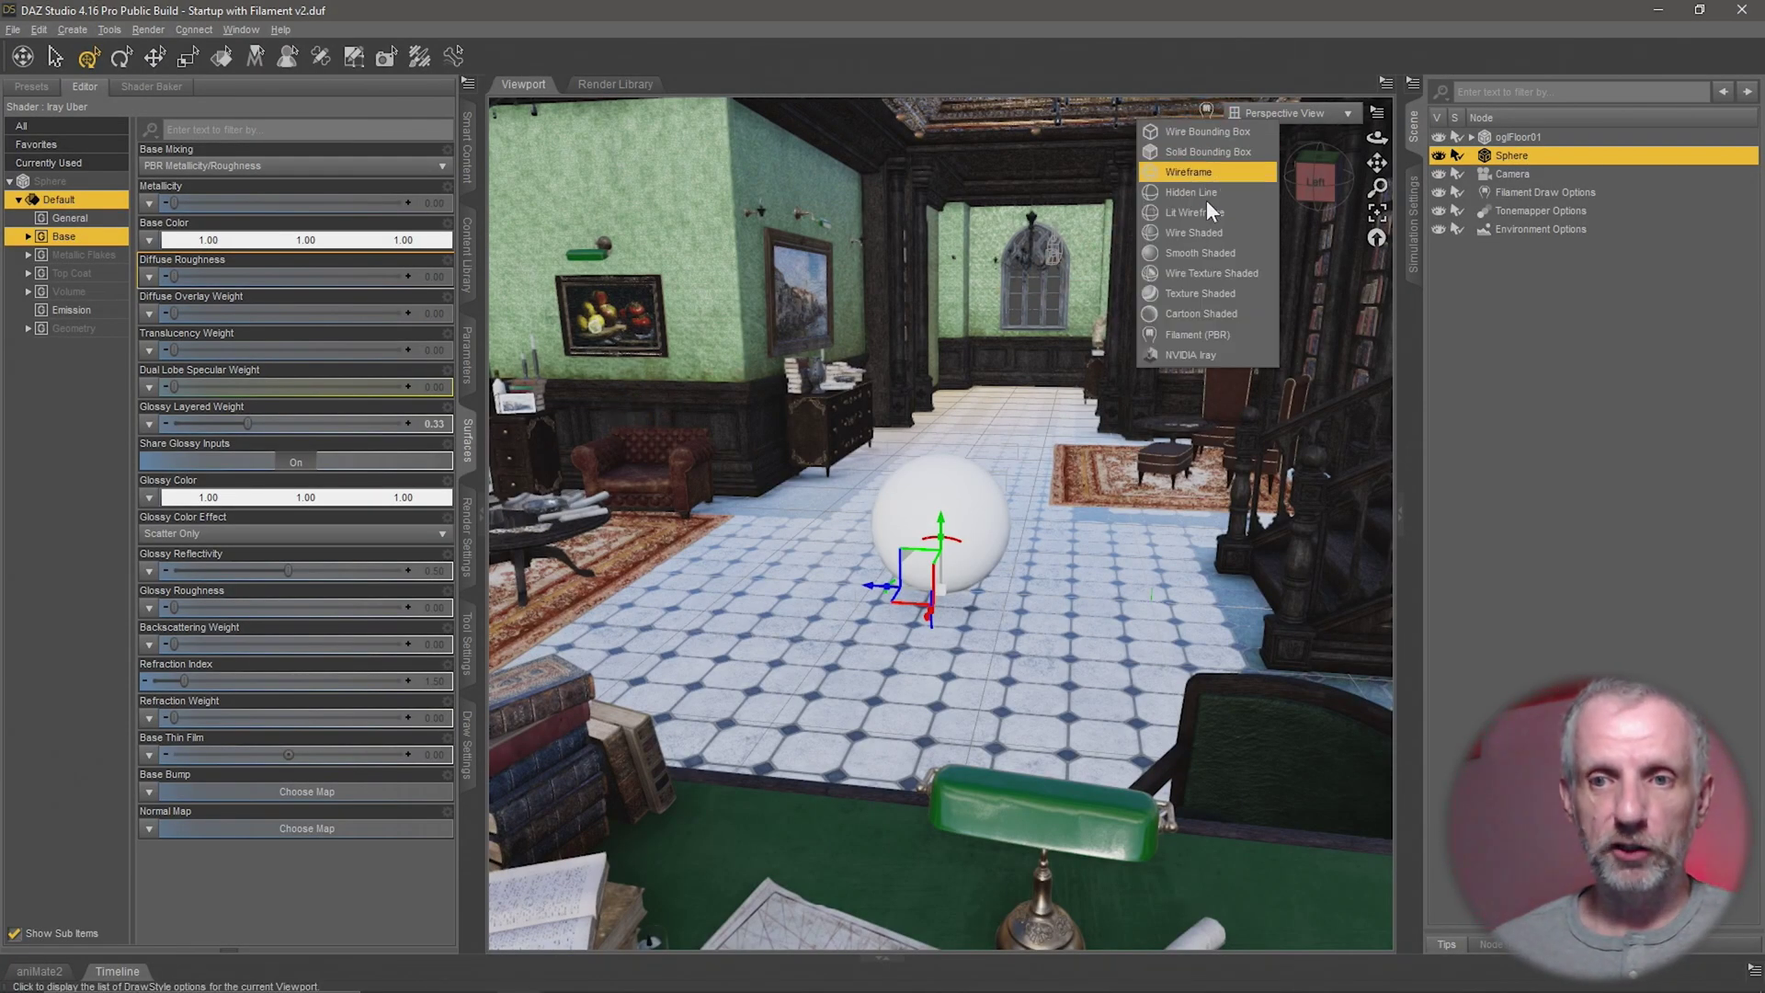
click(1220, 320)
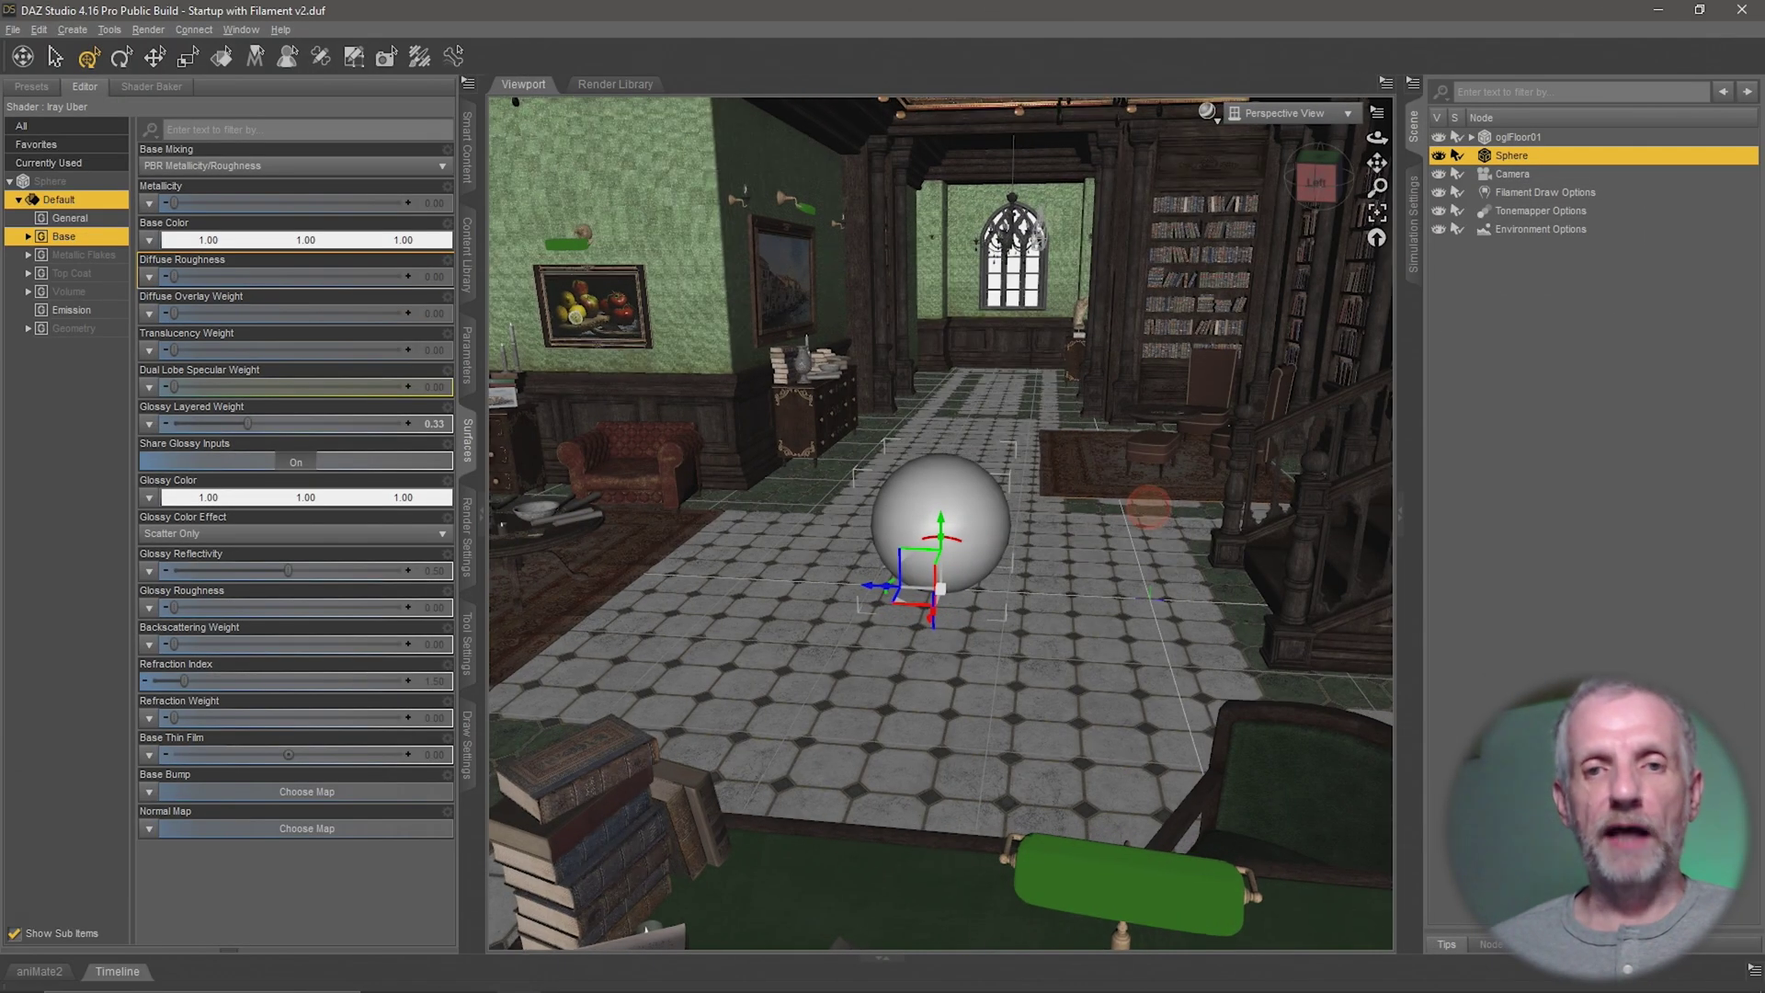
- Orbit the camera around the white sphere toward the left side of the room
drag(1152, 506, 1172, 521)
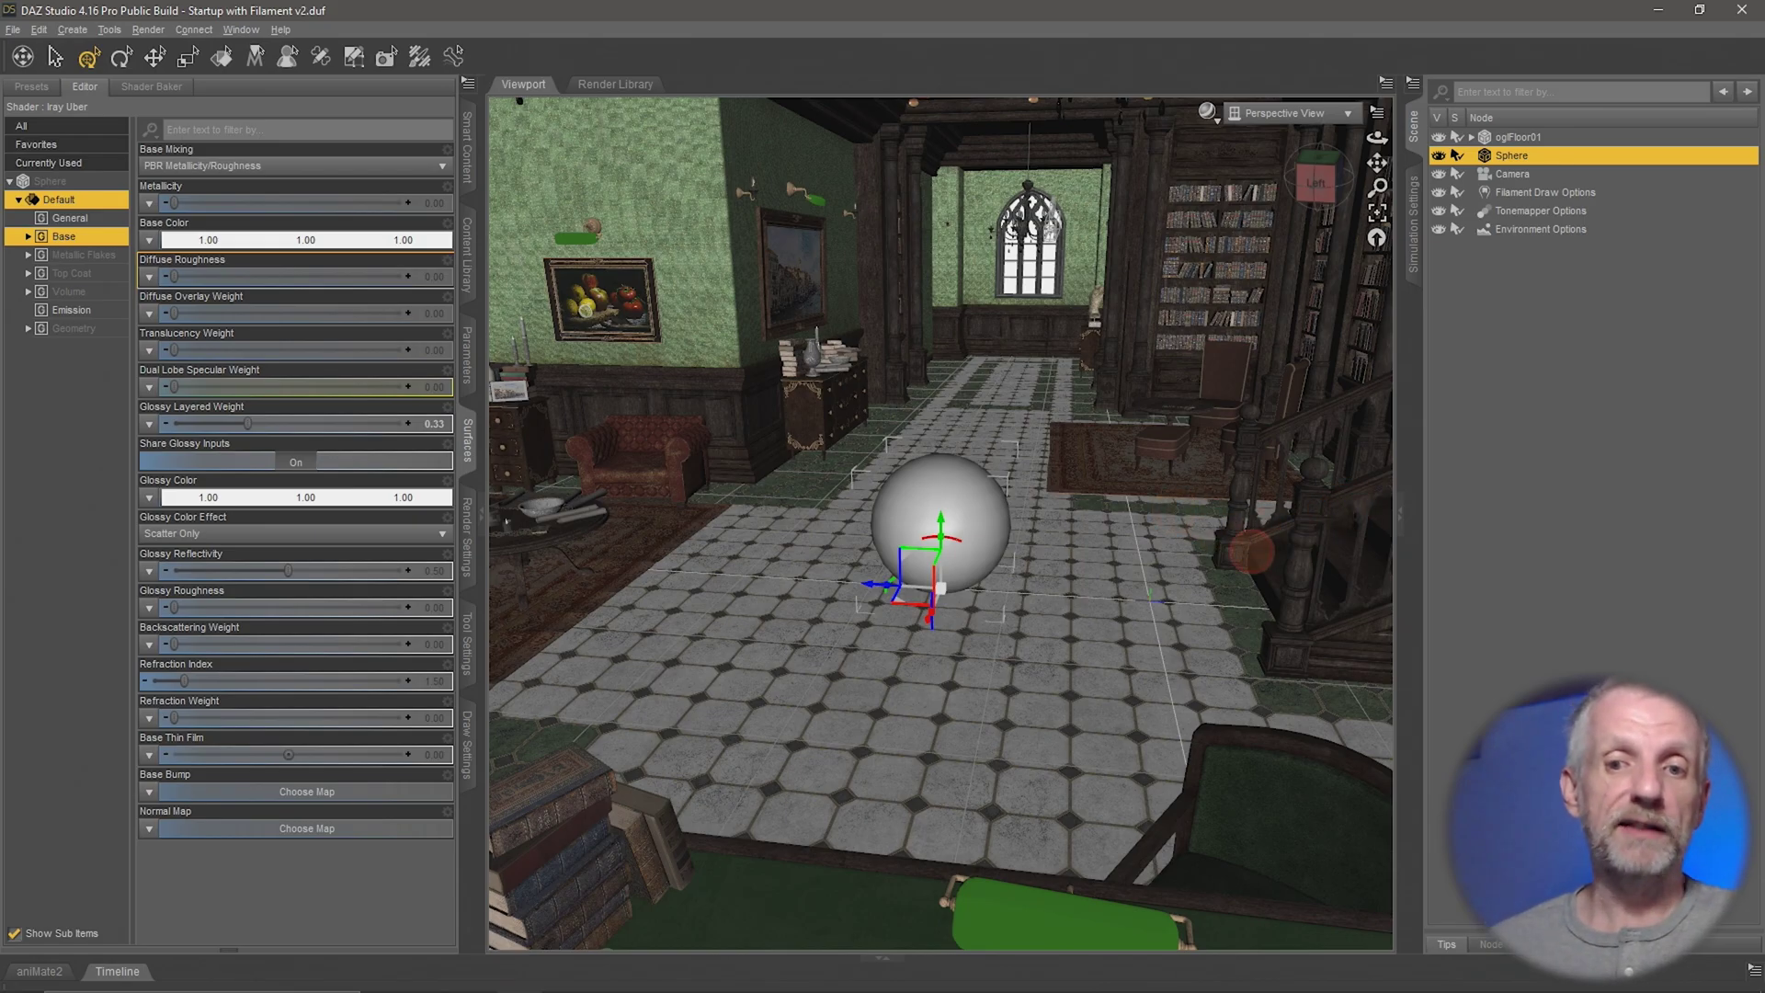
mouse_move(1252, 552)
alt+mouse_down()
mouse_move(1280, 543)
mouse_move(1262, 550)
alt+mouse_up()
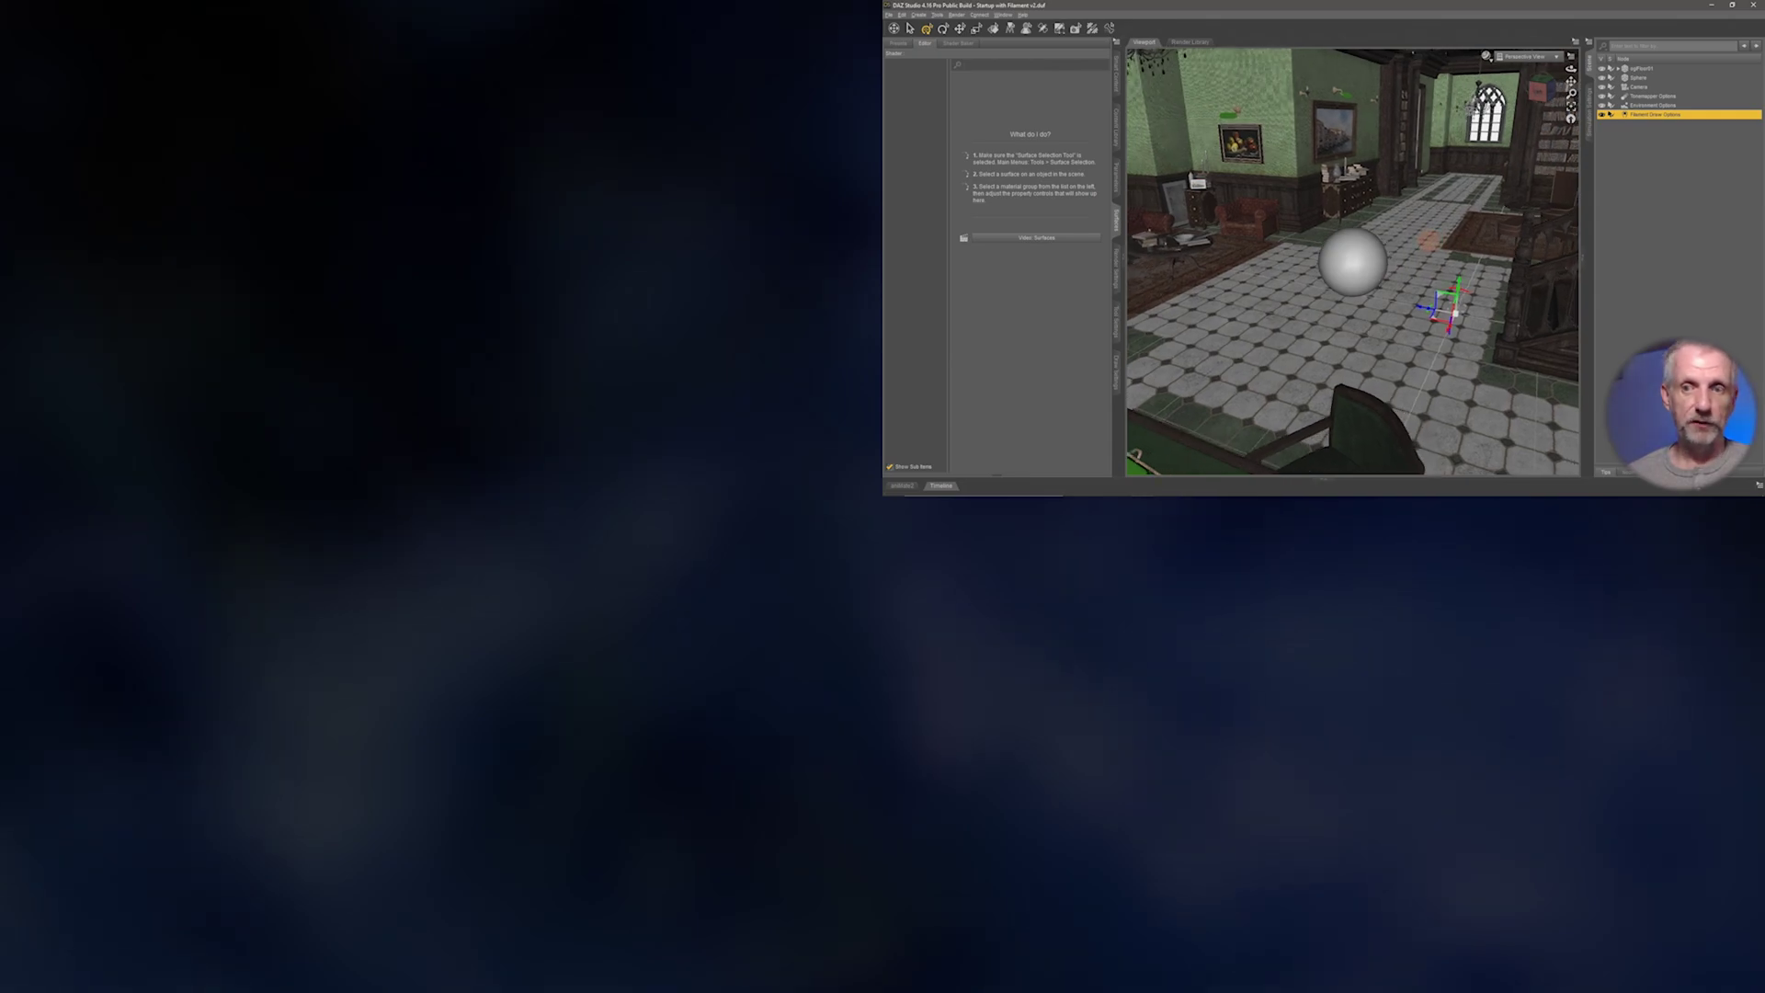
- Show the DrawStyle list of viewport preview styles to pick Filament (PBR)
click(1487, 57)
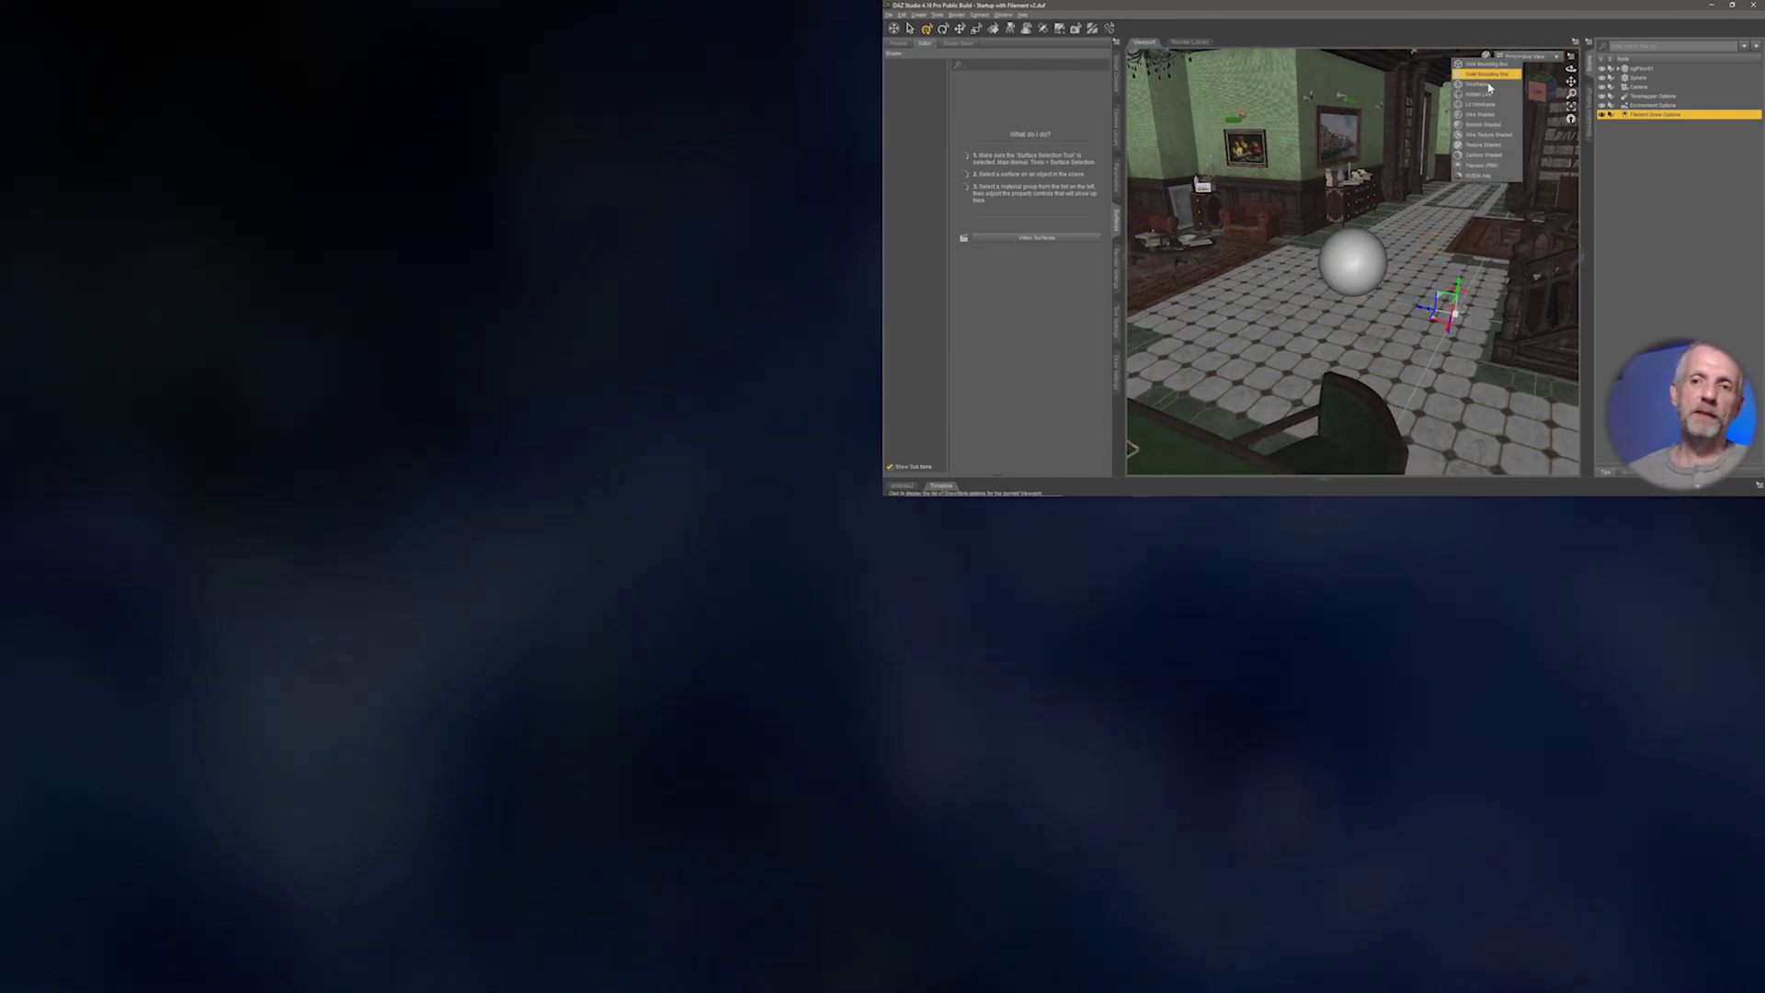